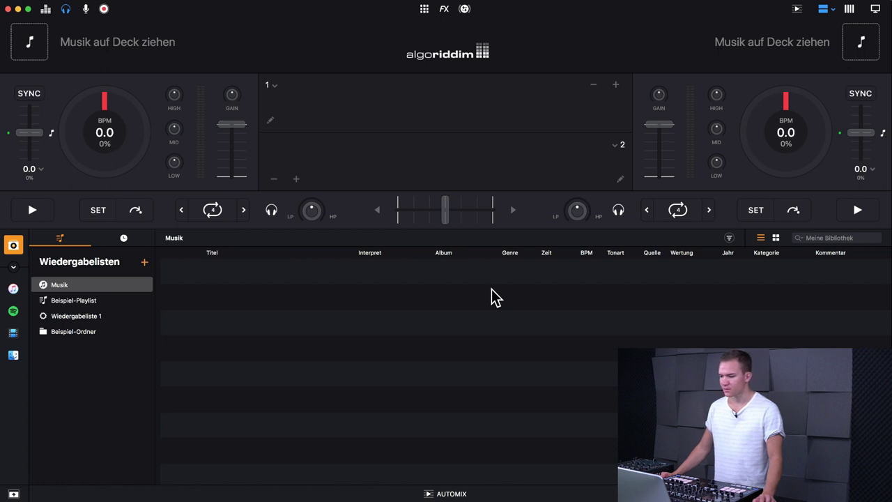
Preview the one-deck layout in Single Deck mode and return it to Automix mode
click(797, 10)
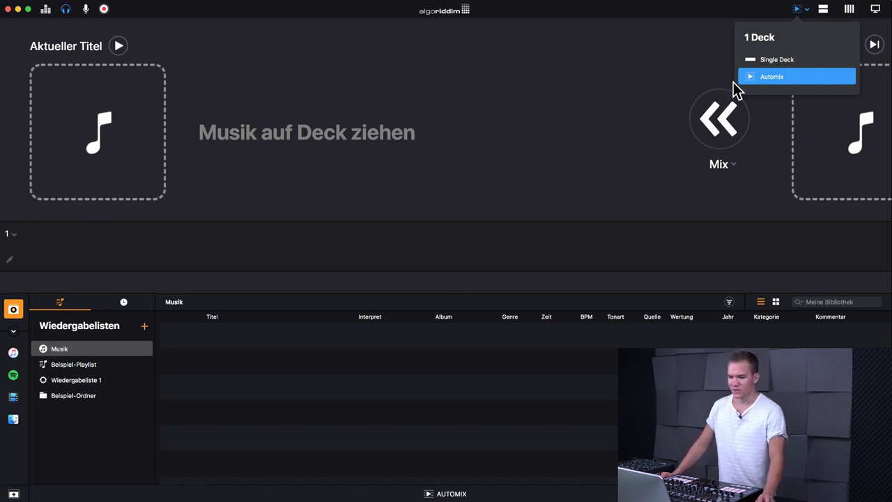
click(772, 61)
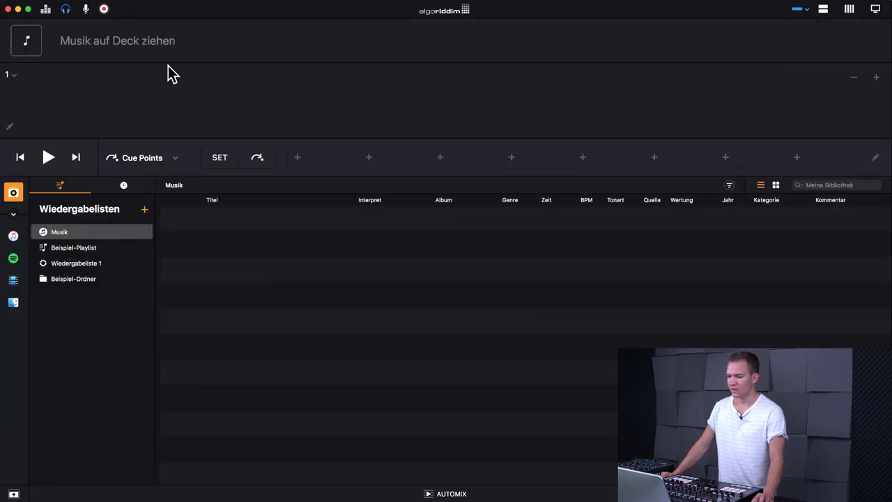
click(798, 11)
click(781, 81)
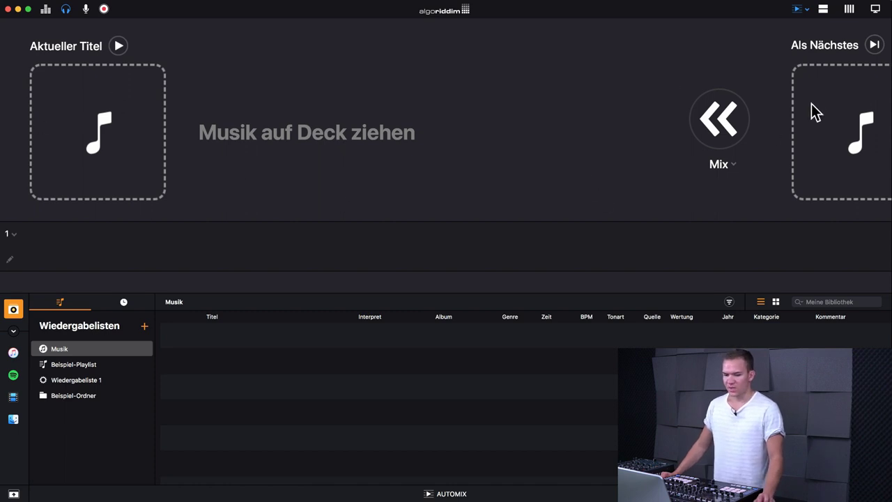
Switch to the two-deck layout, preview its Vinyl view and return to the Decks view
click(822, 9)
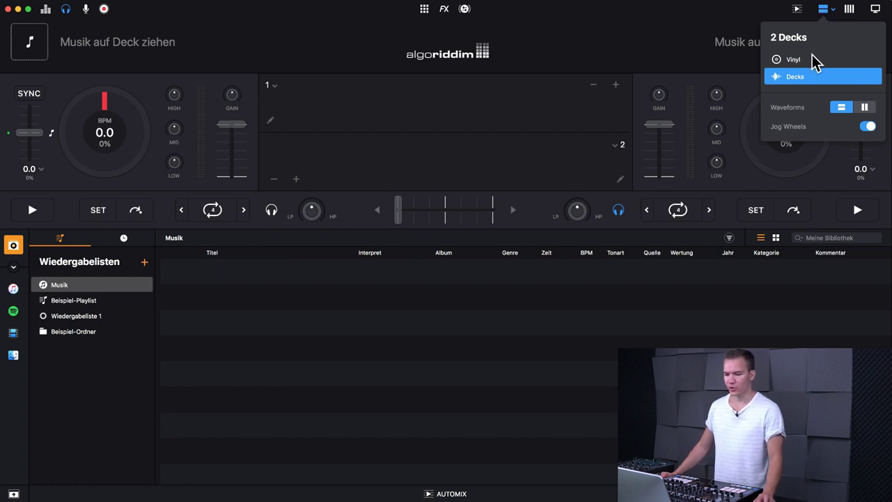
click(795, 60)
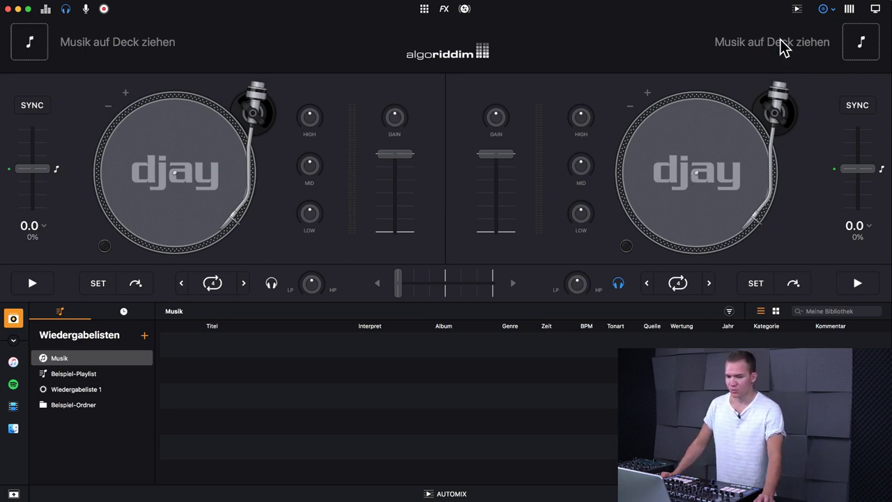
click(823, 9)
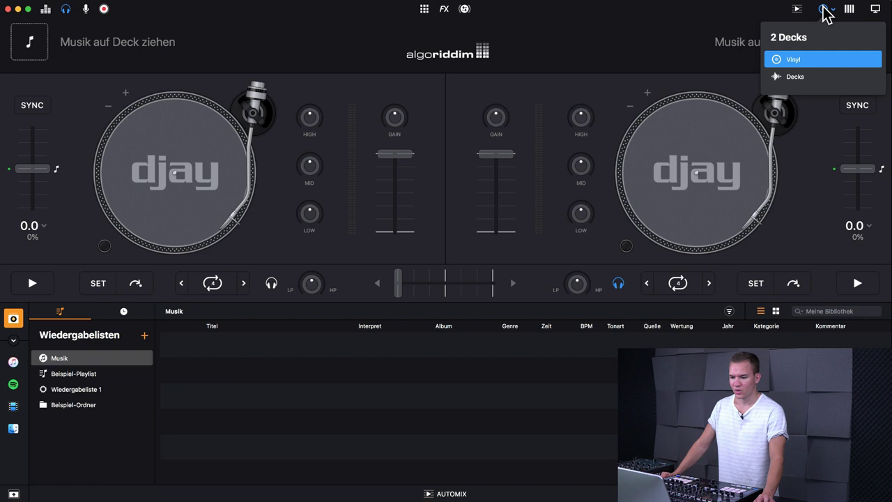
click(785, 78)
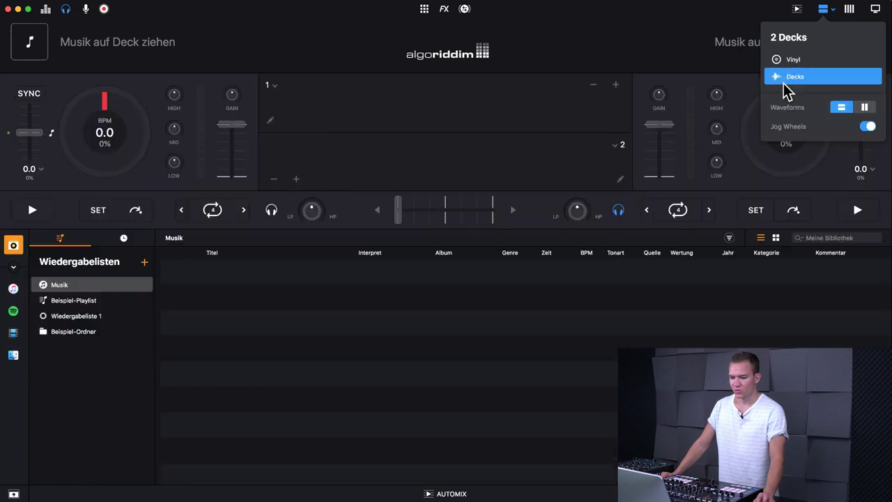
Try vertical waveforms with the jog wheels hidden and shown, and restore horizontal waveforms with jog wheels on
click(865, 107)
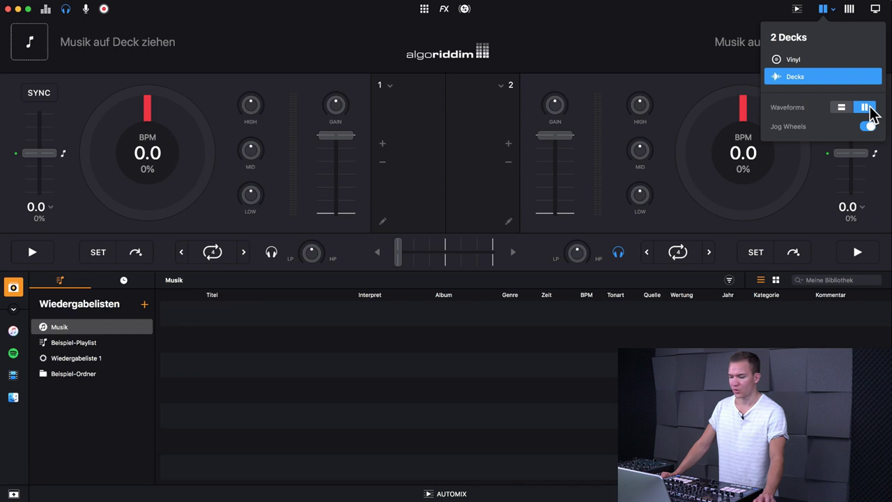
click(867, 126)
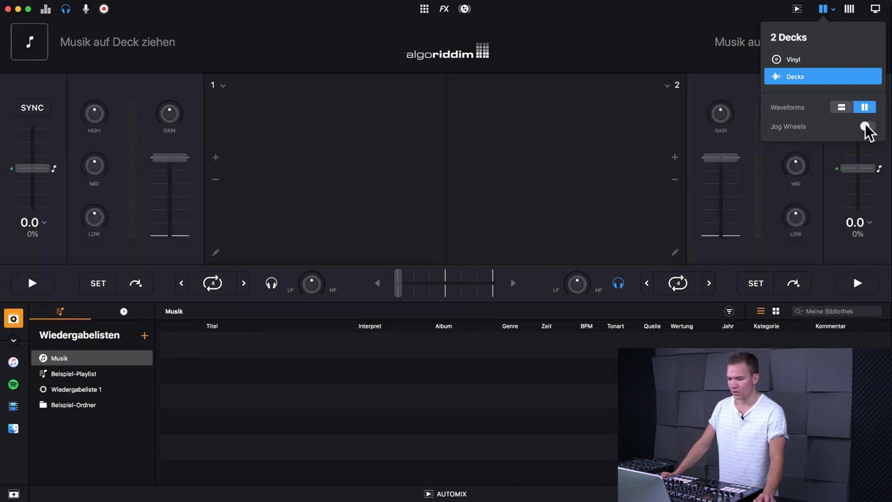
click(866, 128)
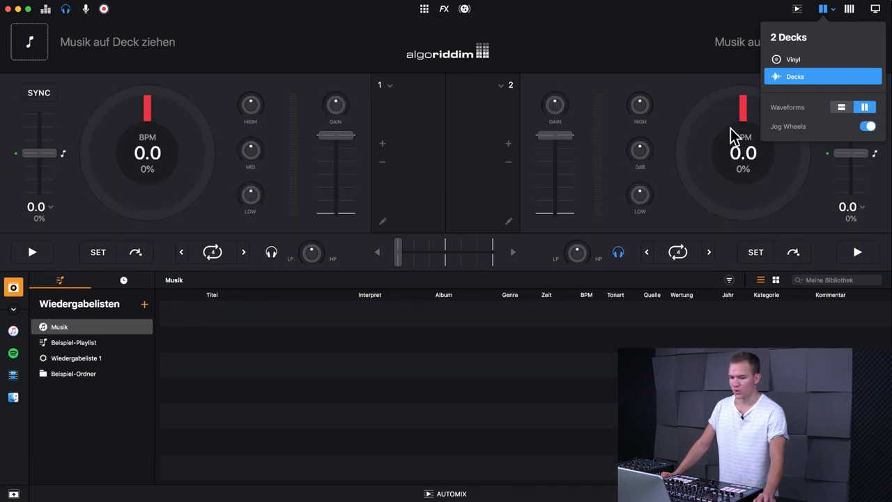
click(867, 127)
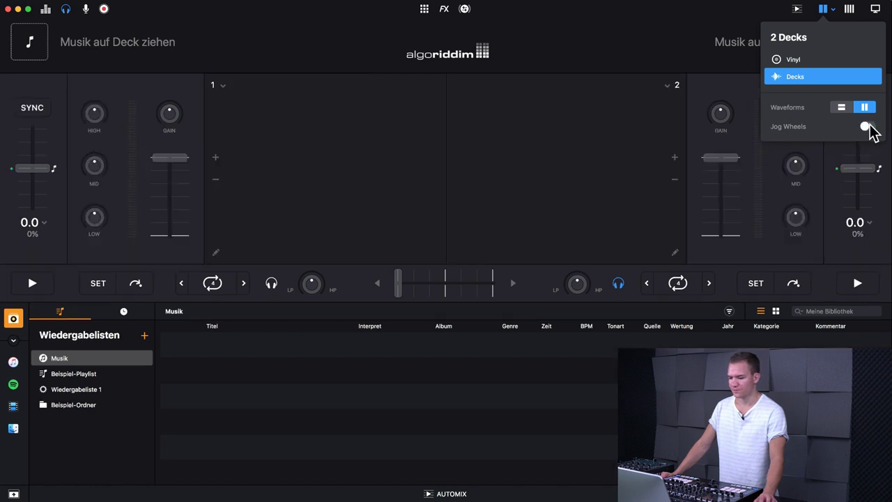
click(868, 128)
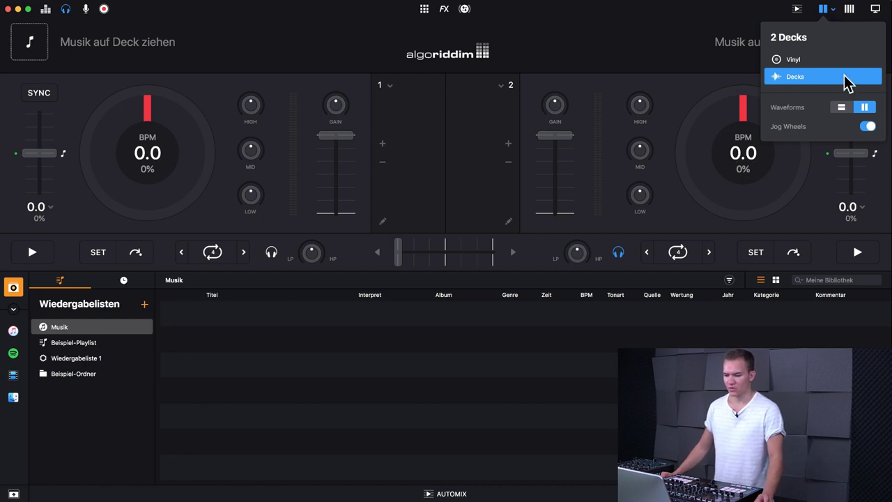
click(841, 107)
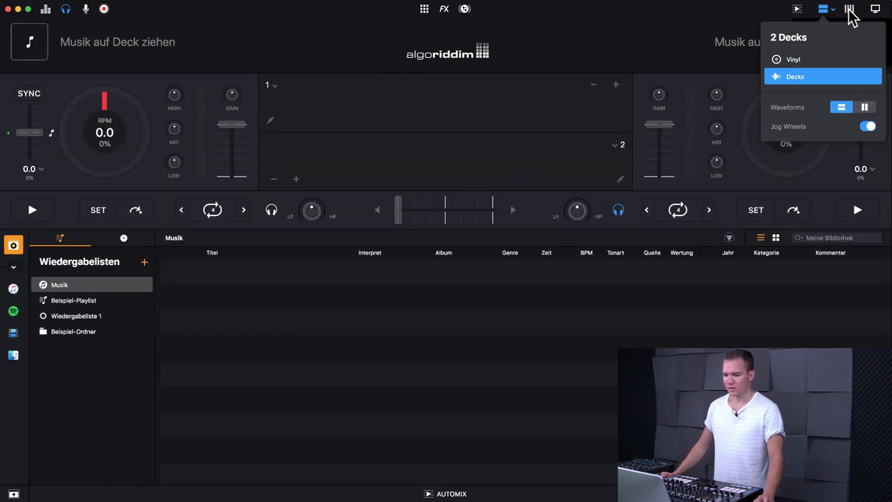
Preview the four-deck layout with vertical waveforms and the video layout, and return to the two-deck layout
click(850, 13)
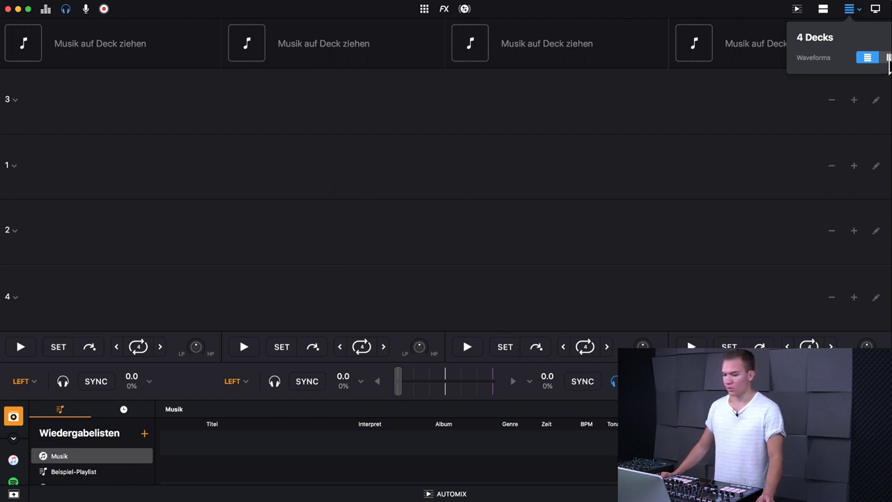
click(888, 59)
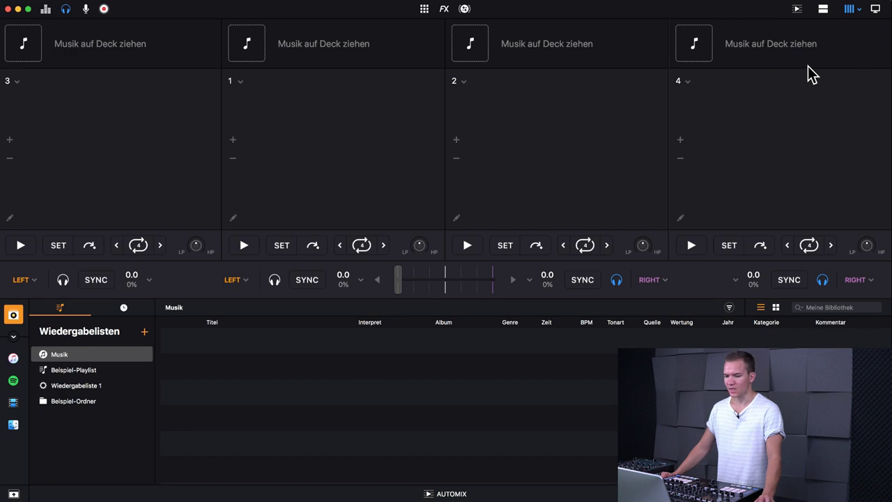
click(875, 9)
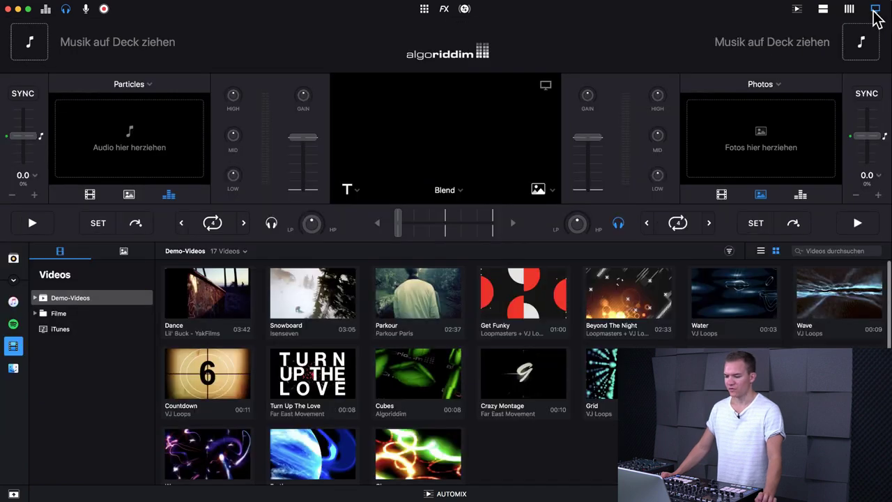
click(823, 10)
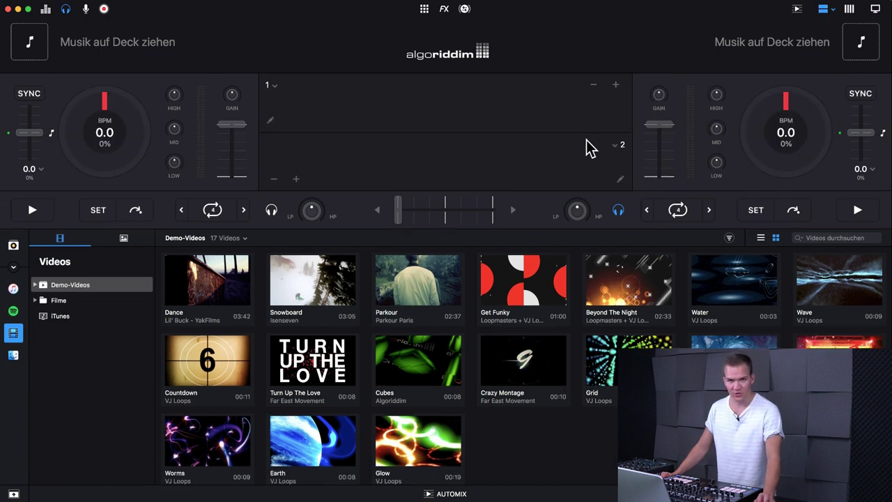
Browse the iTunes library's Meine Top 25 playlist in grid and list view, and its genre list
click(13, 246)
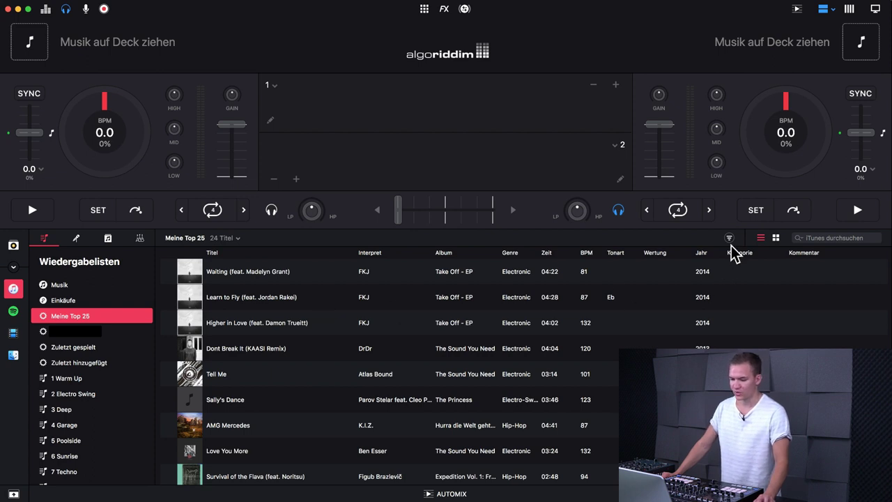
click(776, 238)
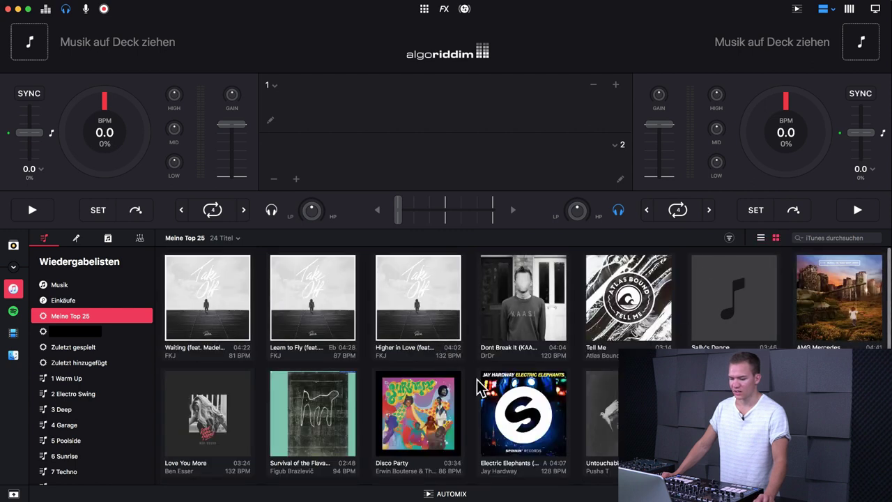
click(761, 238)
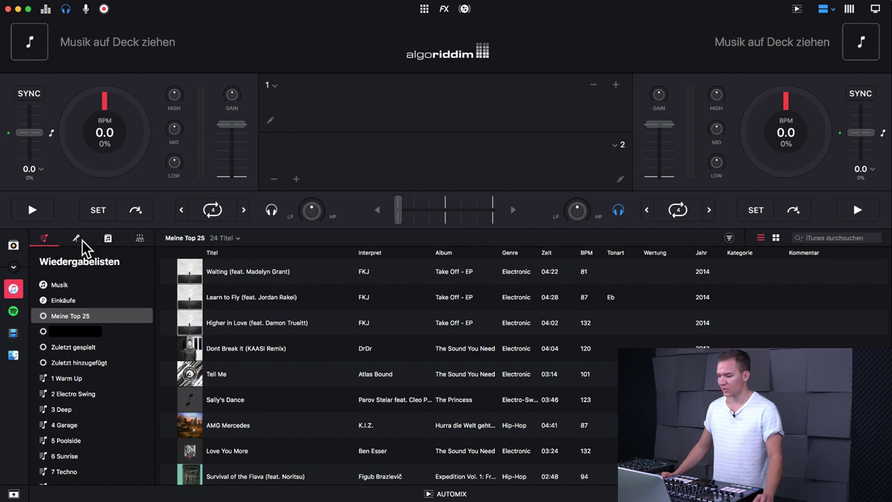
click(138, 239)
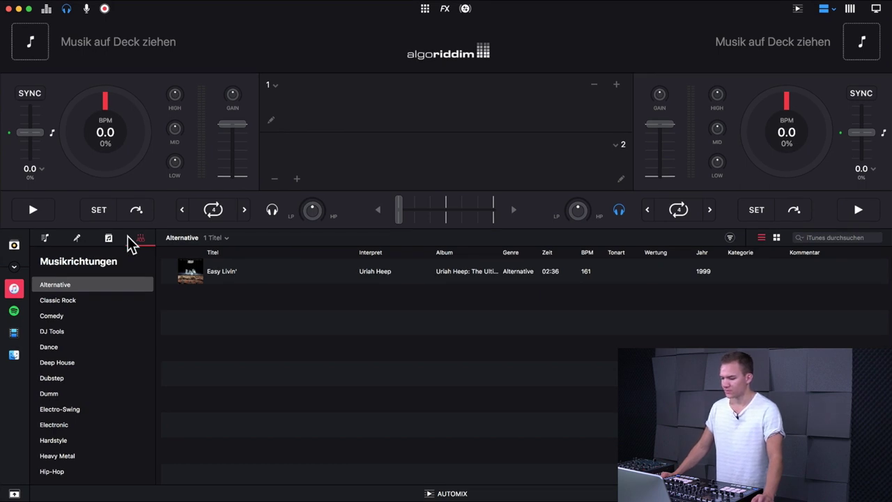
click(44, 238)
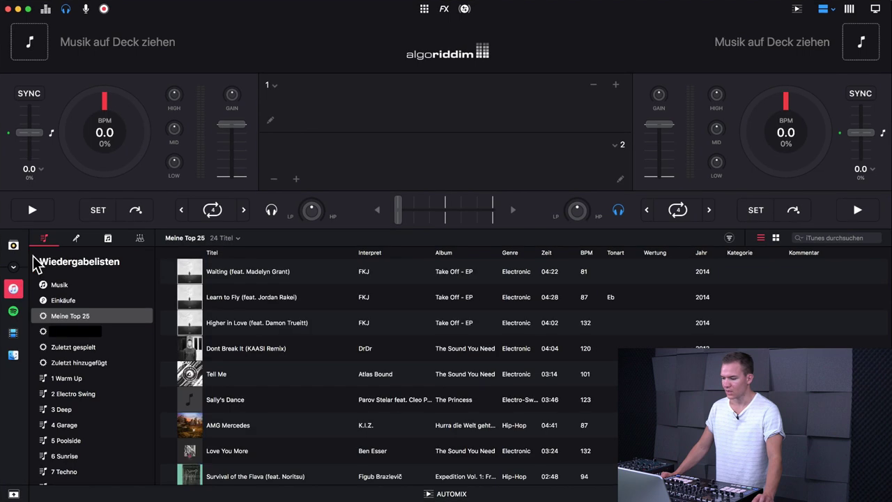
Split the library view and copy the first three Meine Top 25 tracks from iTunes into the djay collection's Musik list
click(12, 269)
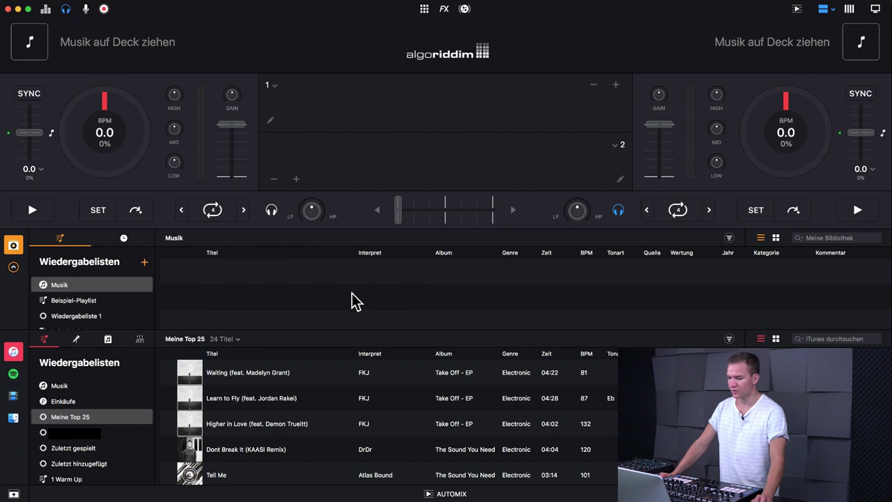
click(269, 373)
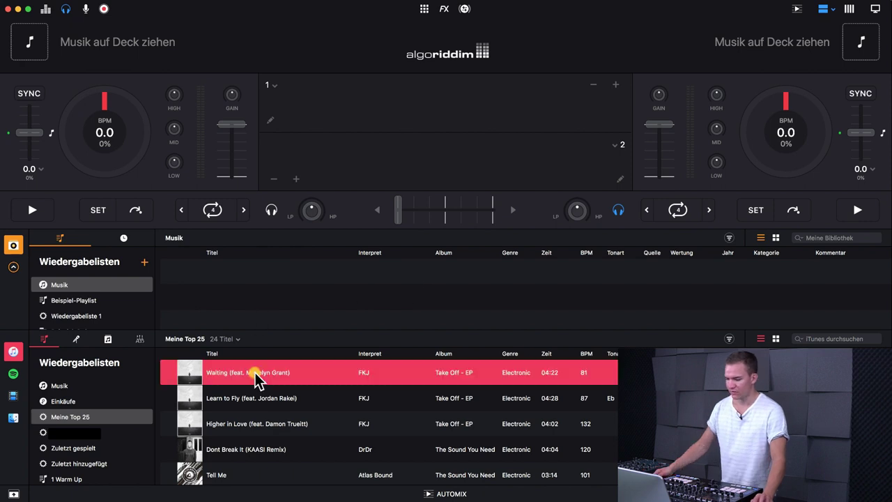
shift+click(250, 425)
drag(250, 425, 253, 307)
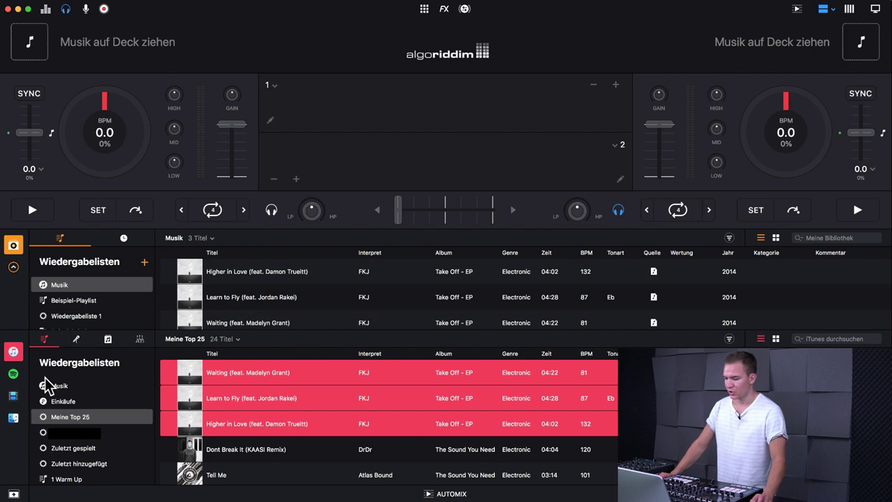
Check Beispiel-Playlist, Wiedergabeliste 1 and Musik in the djay collection, and collapse the split view to the iTunes library
click(84, 301)
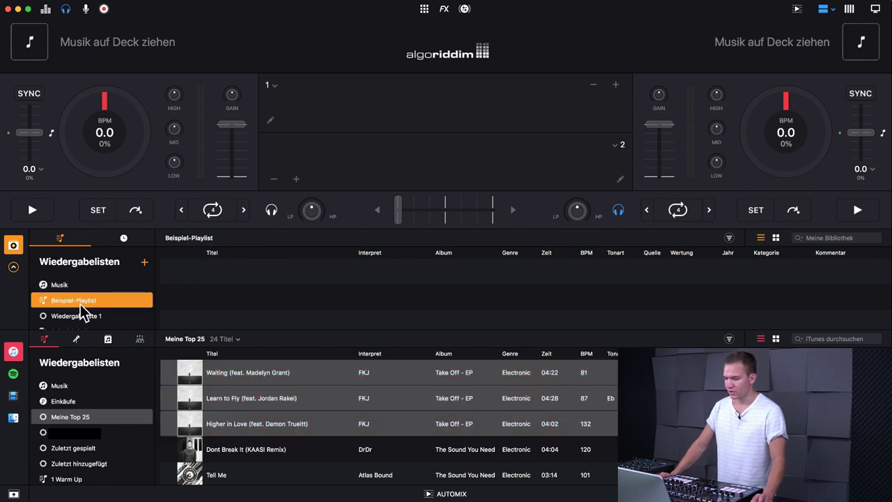
click(89, 316)
key(Up)
key(Up)
scroll(268, 287, down, 2)
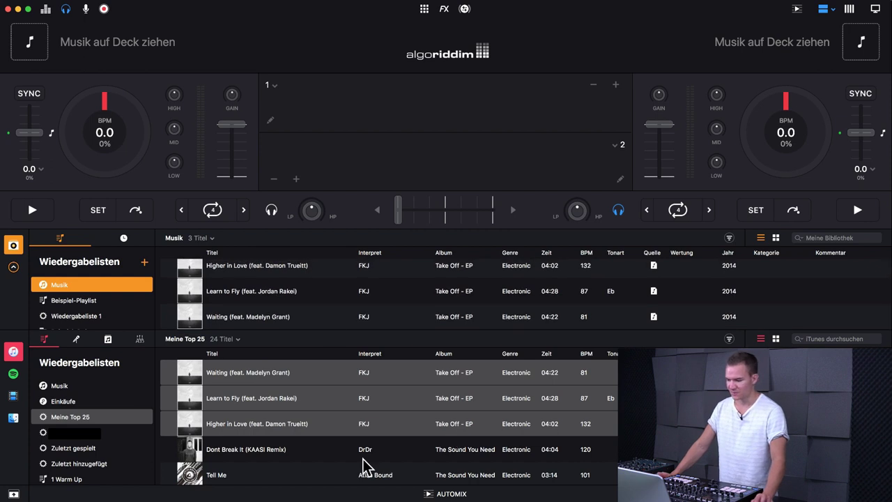
click(386, 454)
click(14, 268)
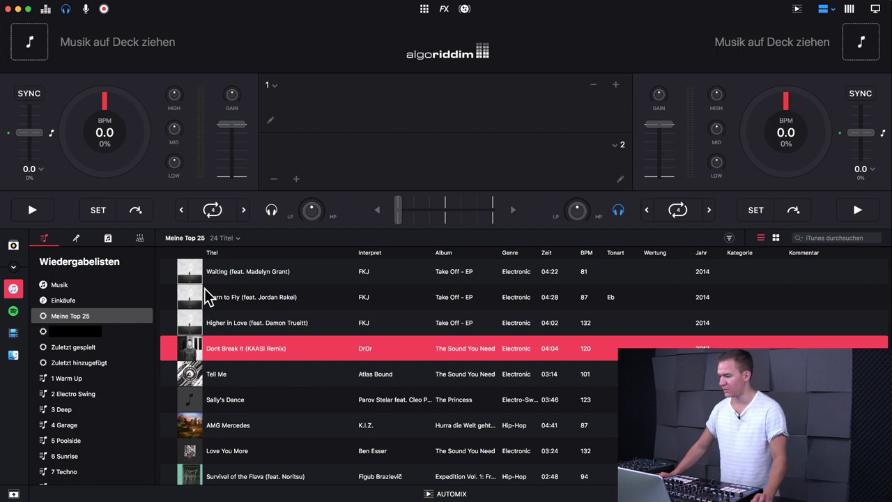
Show the sampler, the FX controls and the extended cue point and mixer view, and hide them all again
click(425, 10)
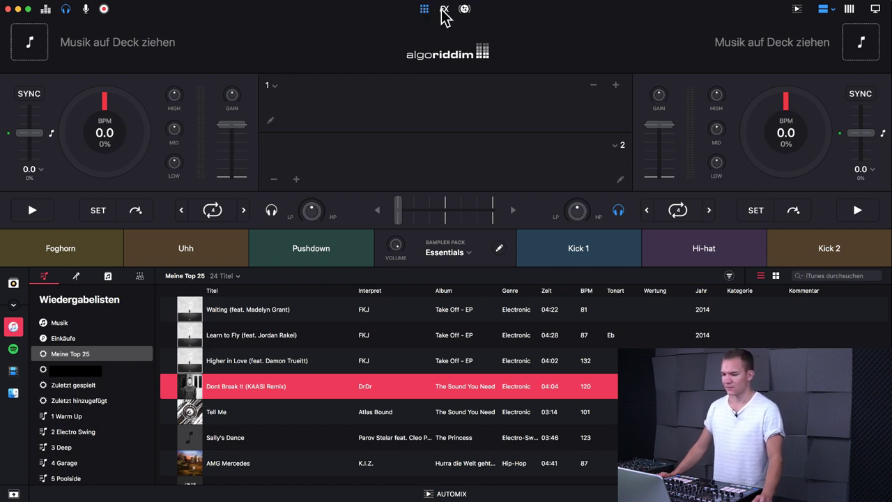
click(443, 10)
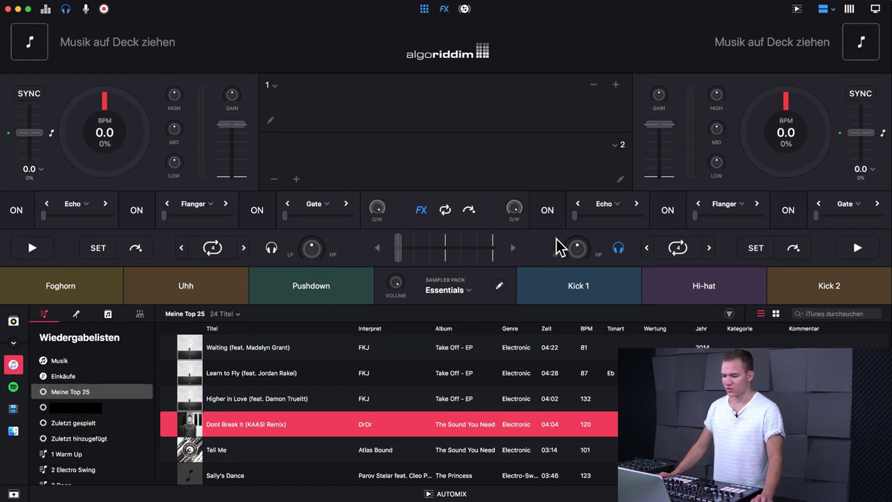
click(465, 9)
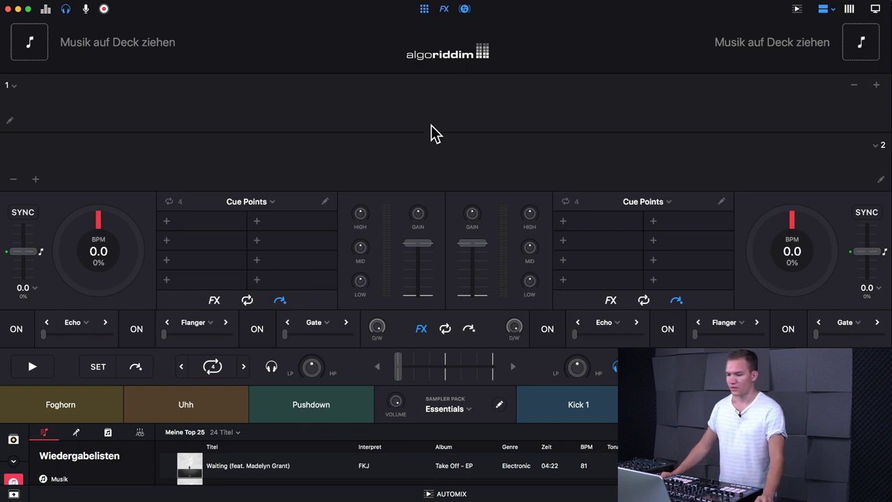
click(465, 9)
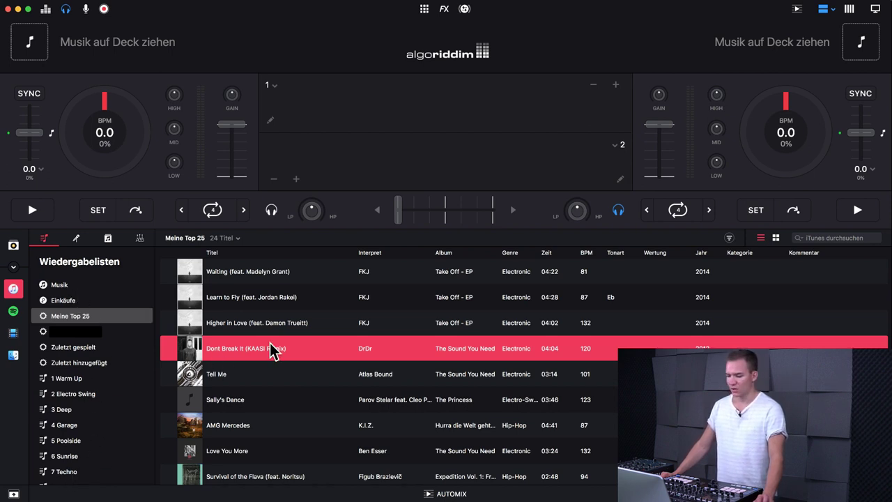
Open the Auflegen mit Erfolg playlist in the Spotify library
scroll(293, 346, down, 2)
scroll(307, 343, up, 2)
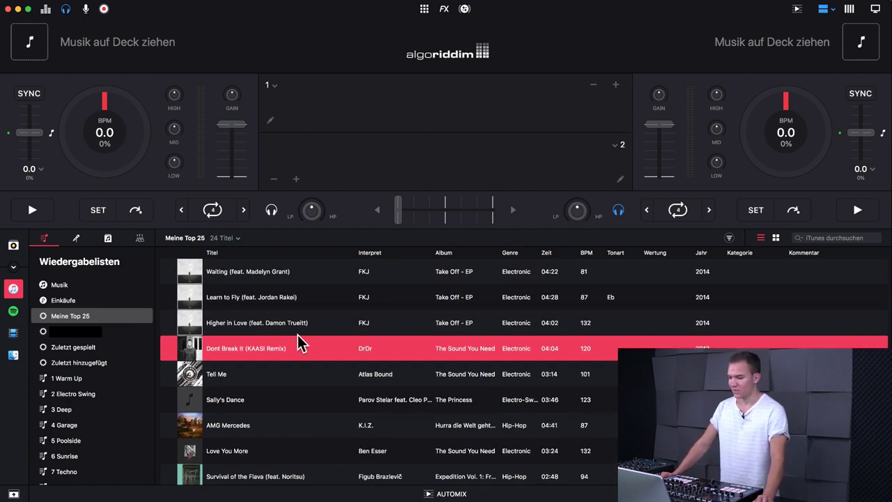
click(18, 312)
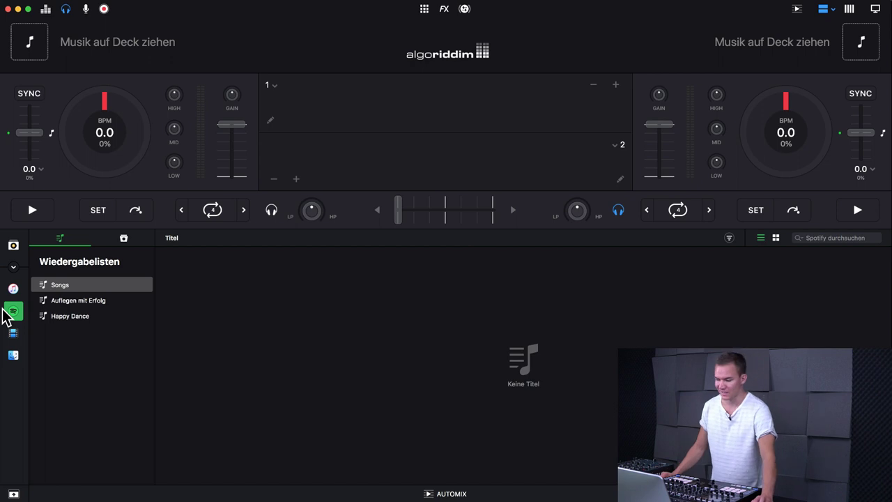
click(71, 303)
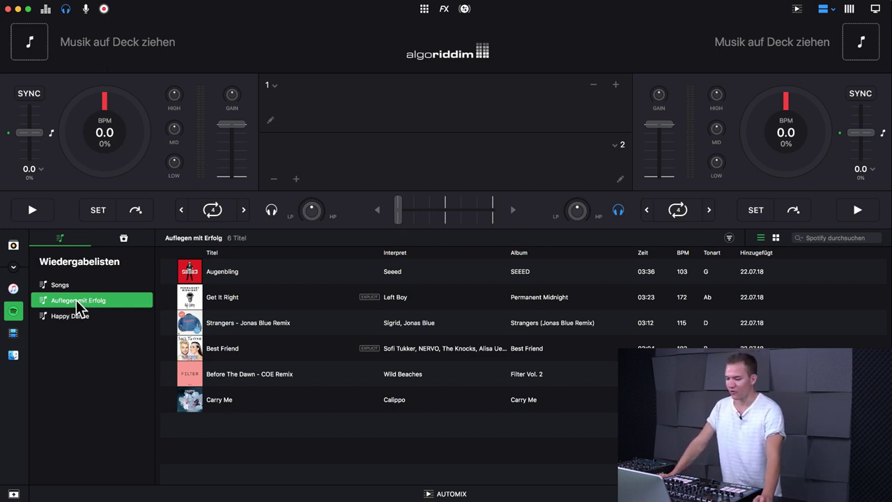
Load Augenbling from the Auflegen mit Erfolg playlist onto deck 1 and play it
click(305, 275)
drag(306, 275, 103, 125)
key(space)
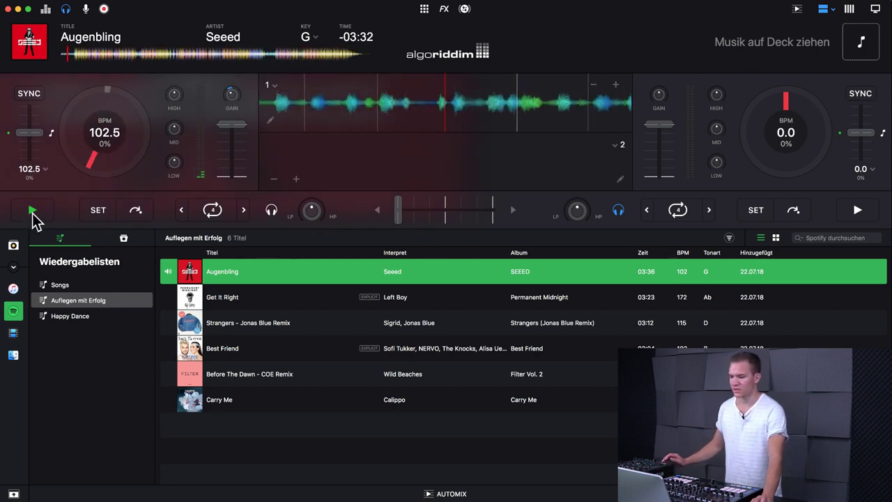
click(32, 211)
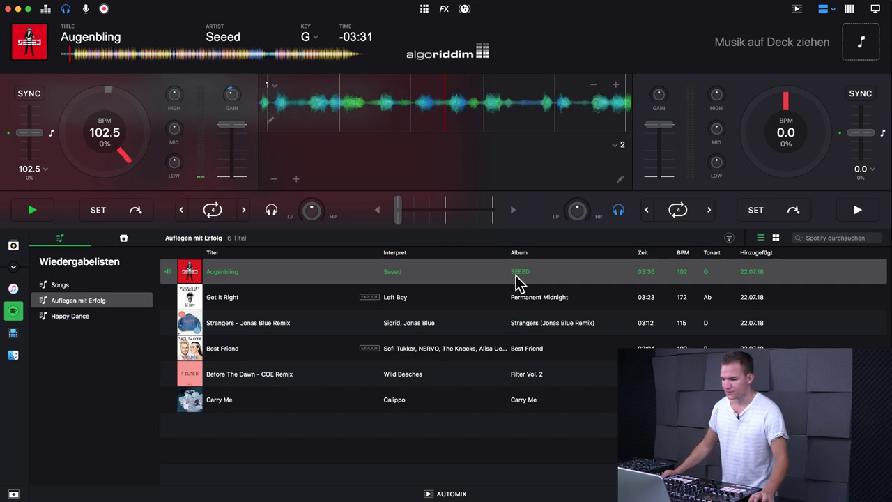
Load Get It Right onto deck 2 and skip ahead in the playing track twice using its waveform overview
drag(230, 300, 728, 172)
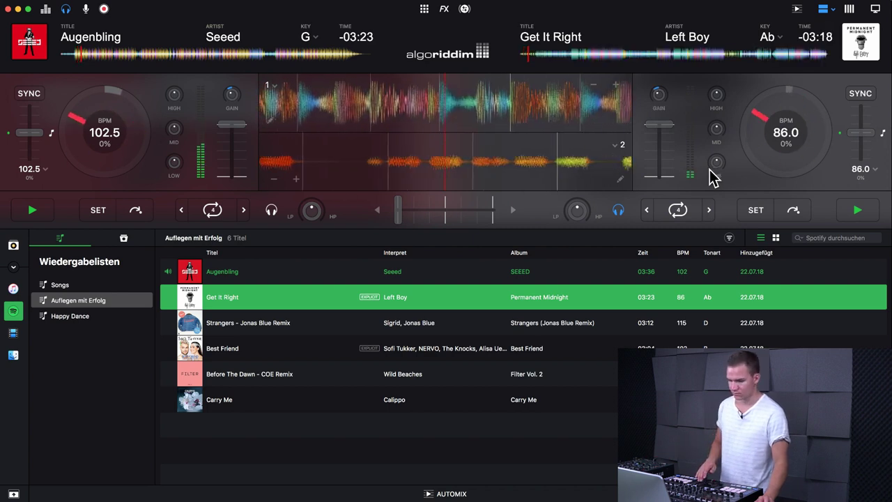
click(573, 54)
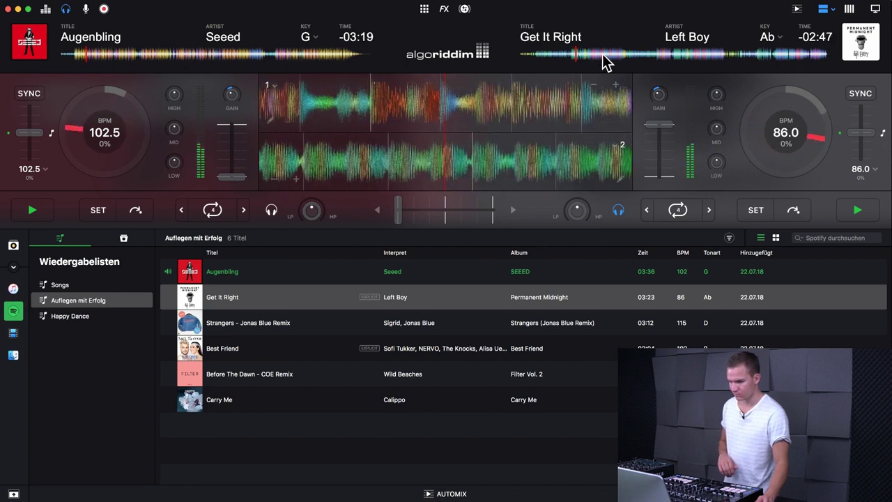
click(606, 55)
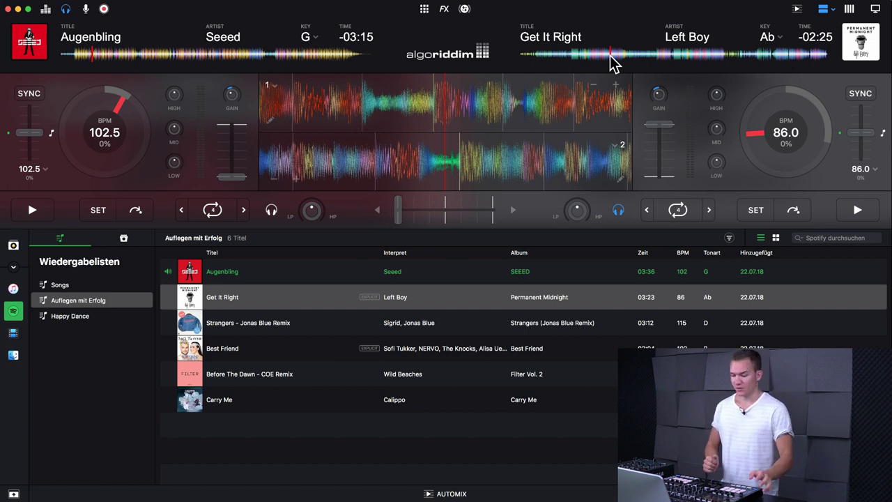
Look through the Spotify playlist Happy Dance, the demo and iTunes videos, and the photos under Momente
click(71, 301)
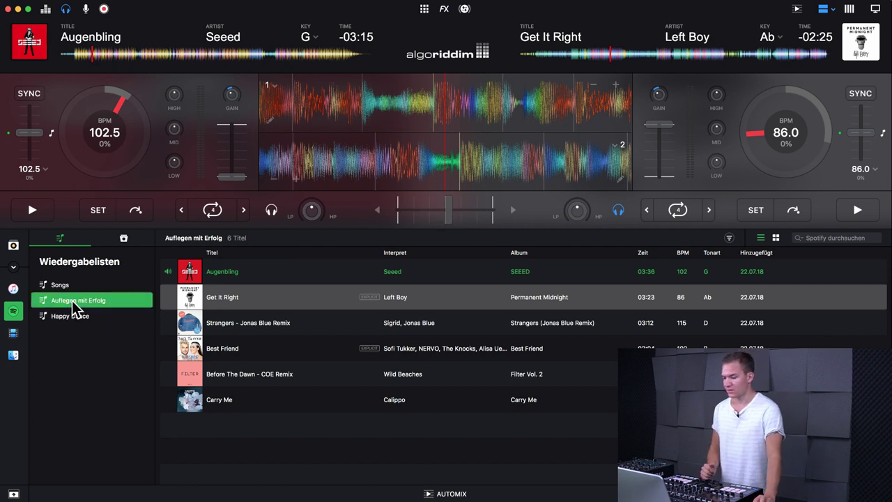
click(70, 316)
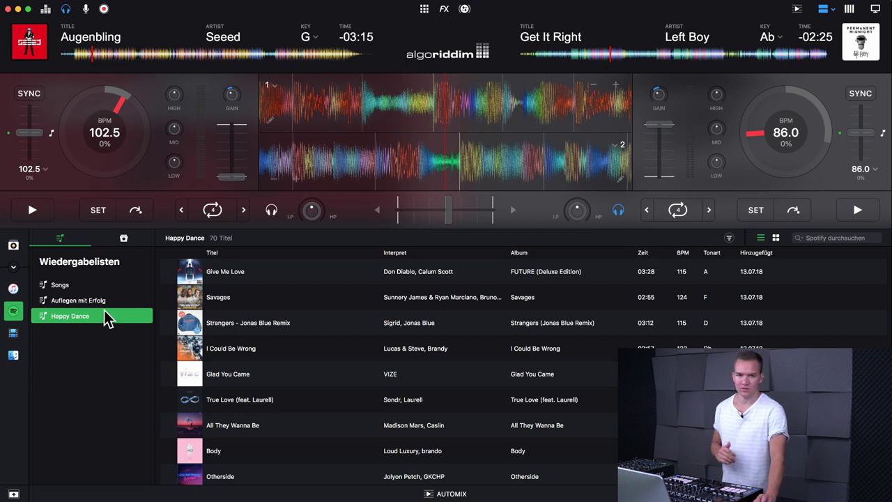
click(13, 333)
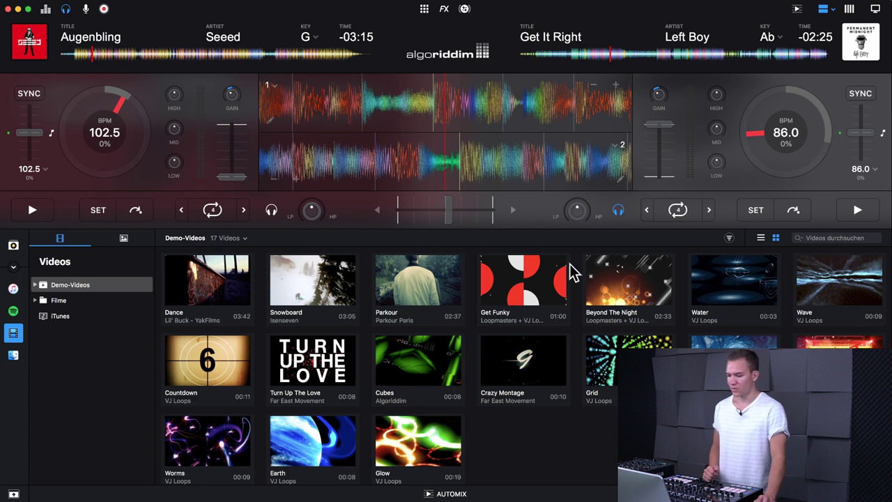
click(110, 317)
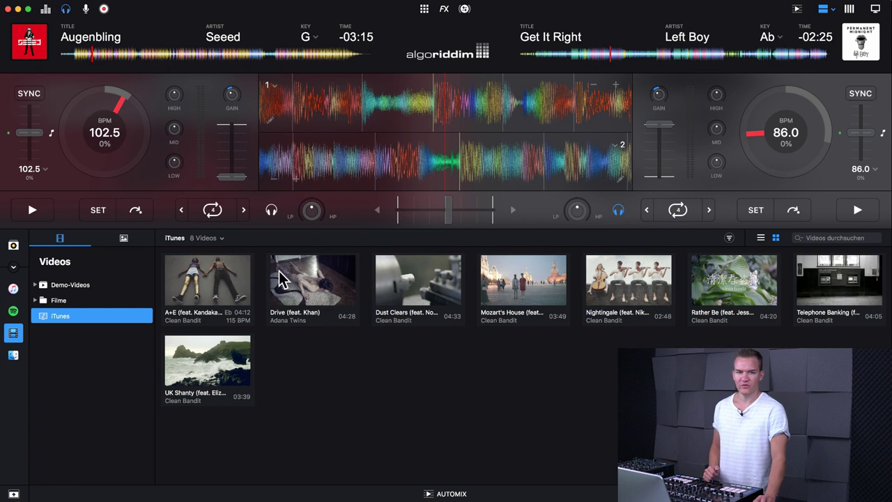
mouse_move(280, 279)
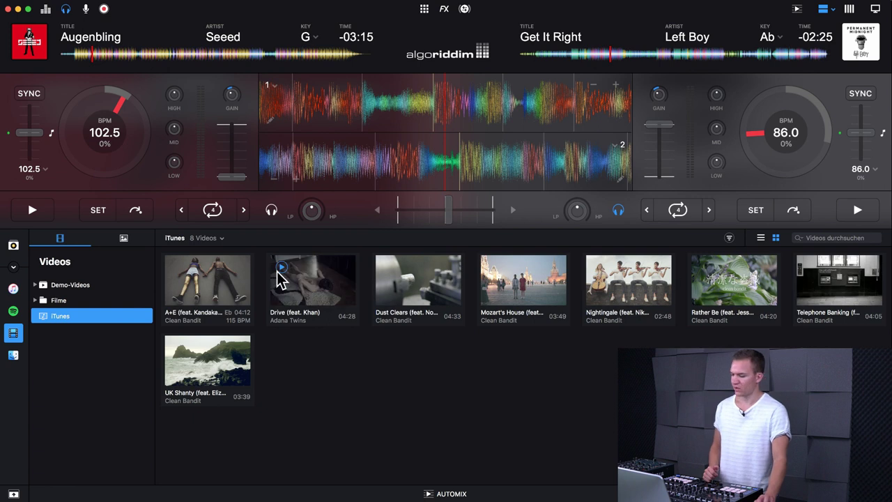
click(124, 239)
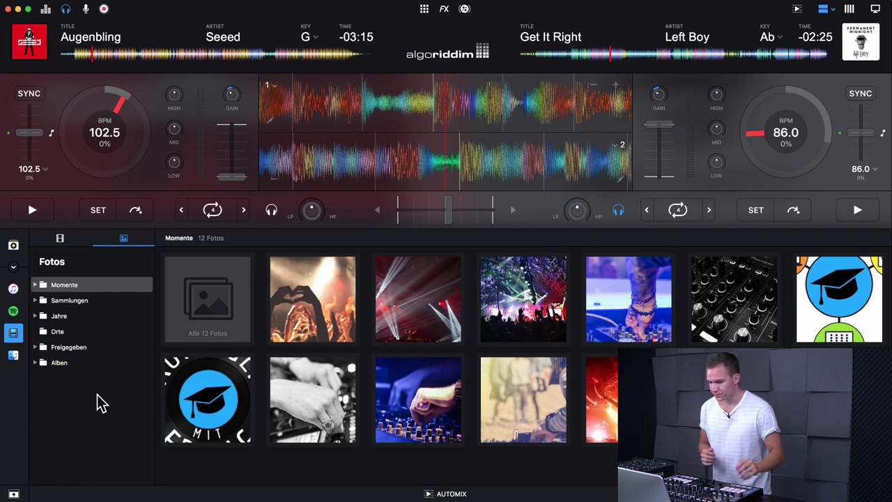
Add the djay Pro 2 folder from the Schreibtisch to Meine Dateien
click(14, 355)
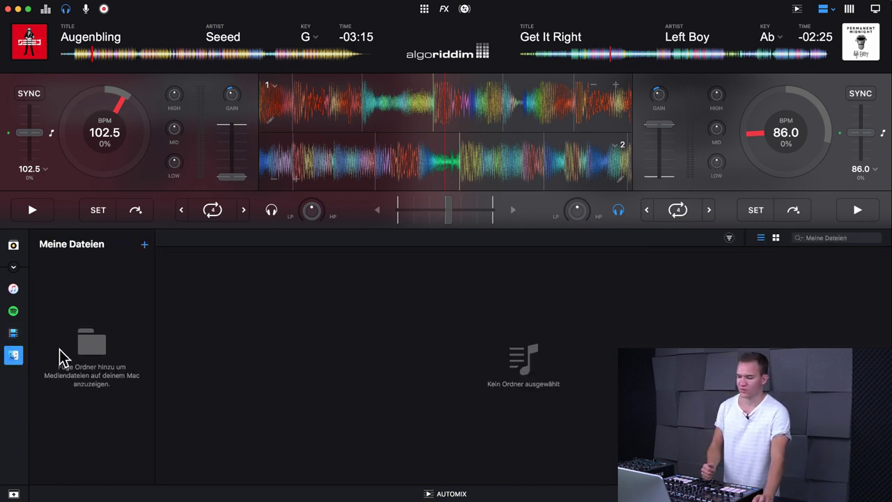
click(146, 244)
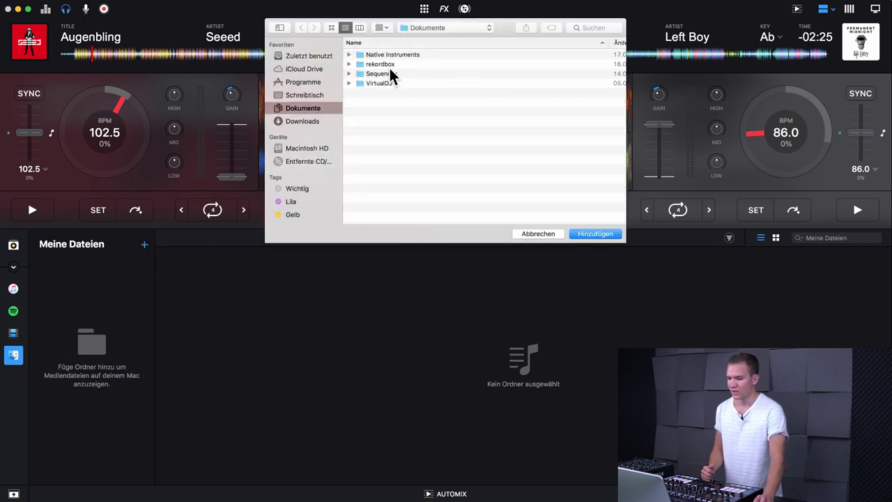
click(323, 95)
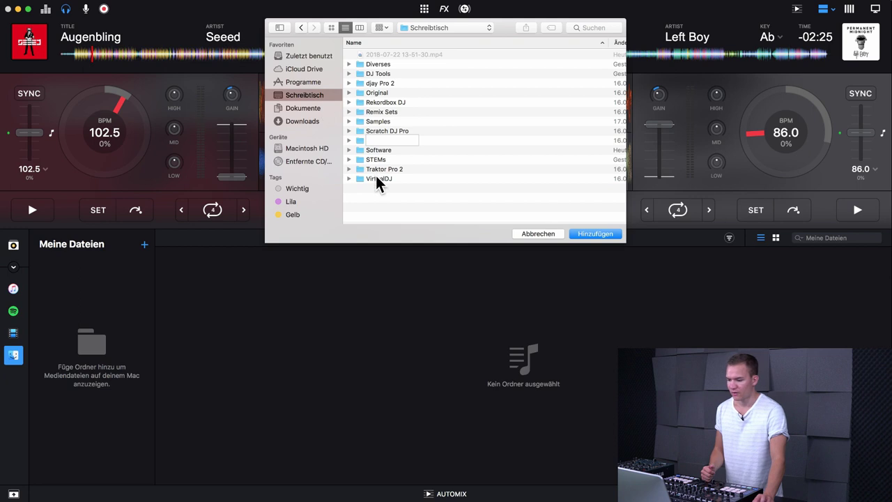
click(381, 83)
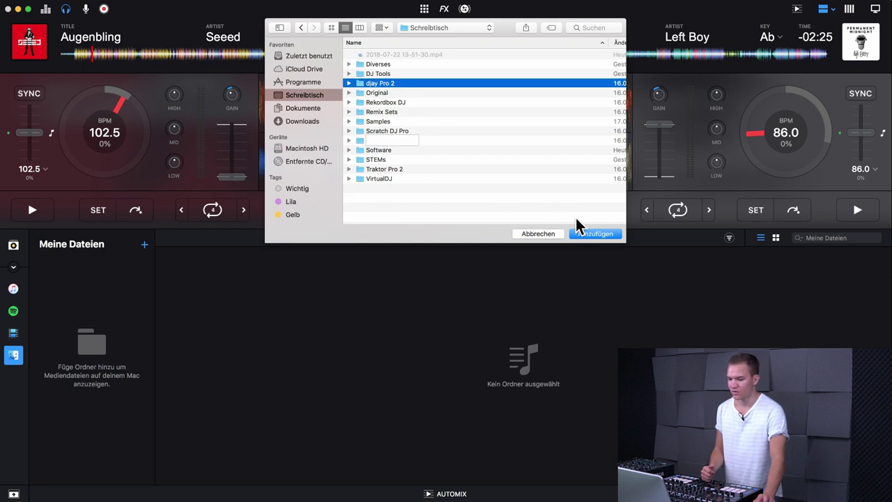
click(594, 233)
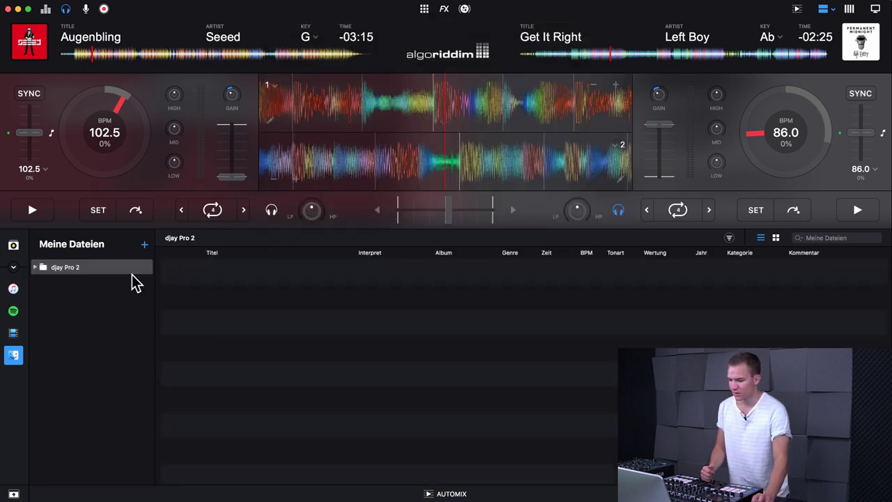
Load Focus from the djay Pro 2 folder's Elektronische Musik subfolder onto deck 1, and pause its playback
click(33, 267)
click(109, 298)
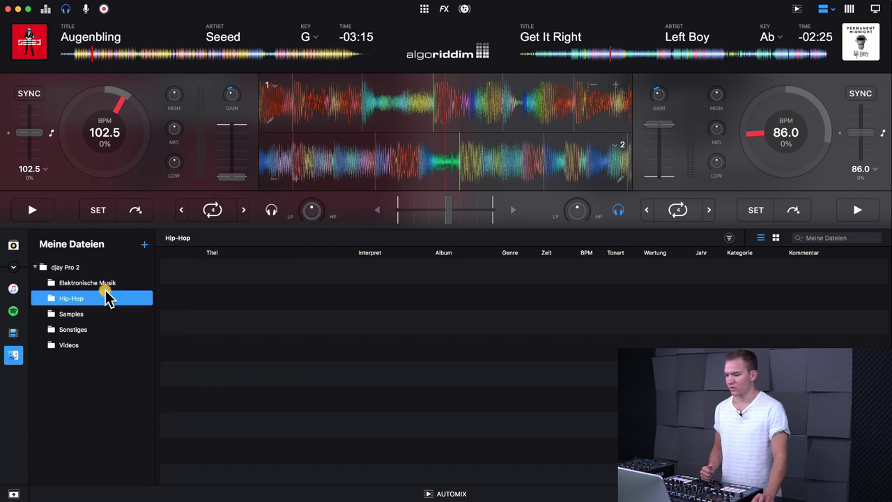
click(115, 284)
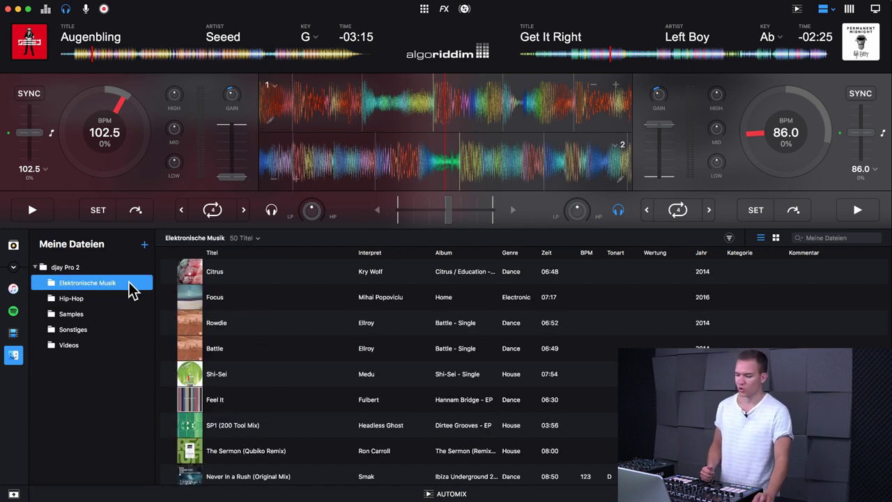
drag(478, 298, 367, 98)
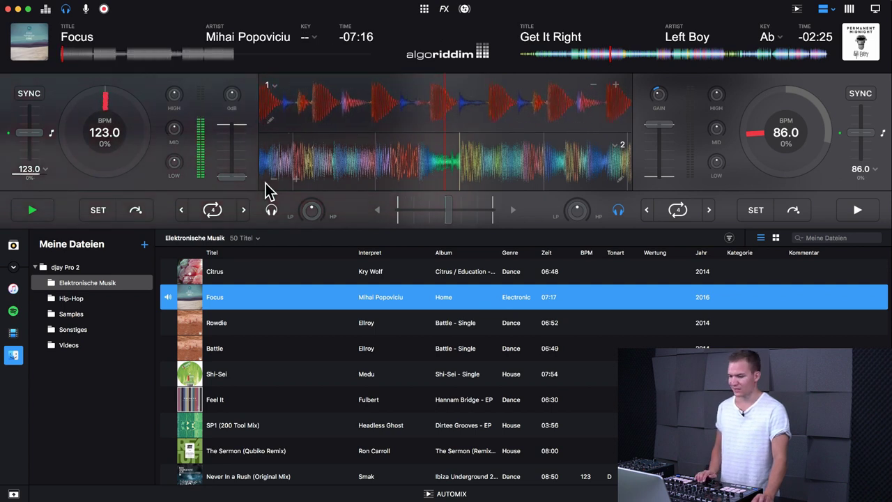
click(32, 209)
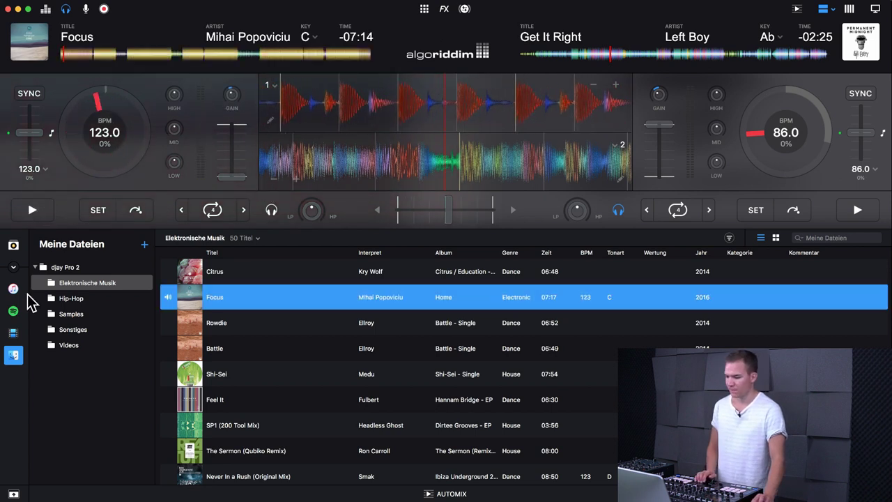
Split the library view and copy Focus into the djay collection's Musik list
click(14, 267)
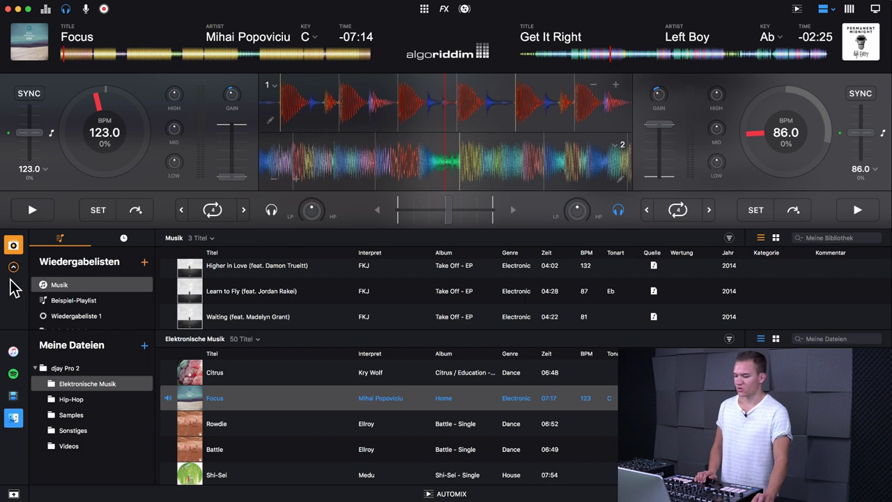
drag(209, 405, 99, 291)
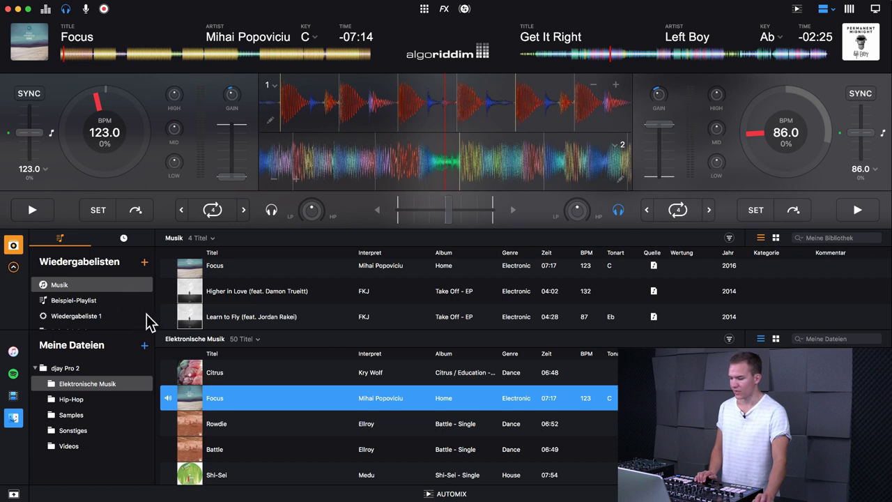
Copy all tracks of the Elektronische Musik folder into Beispiel-Playlist and check the playlist's contents
scroll(115, 312, down, 1)
scroll(114, 312, down, 1)
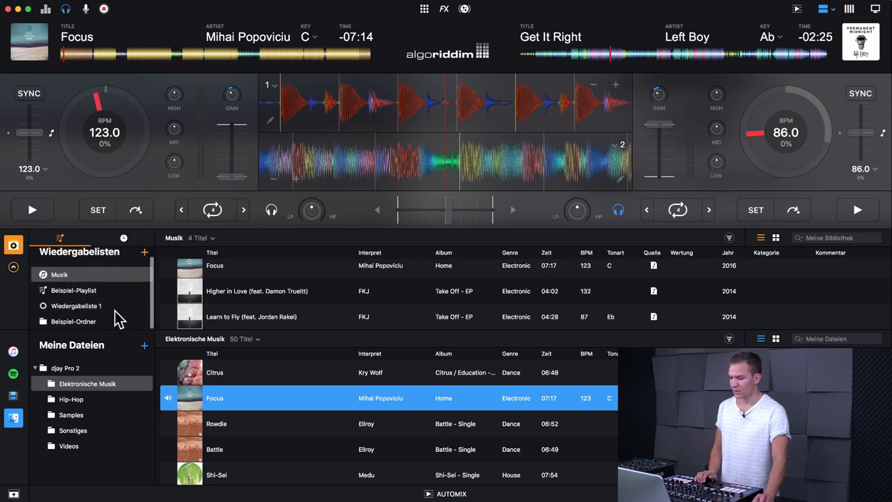
click(93, 292)
click(264, 425)
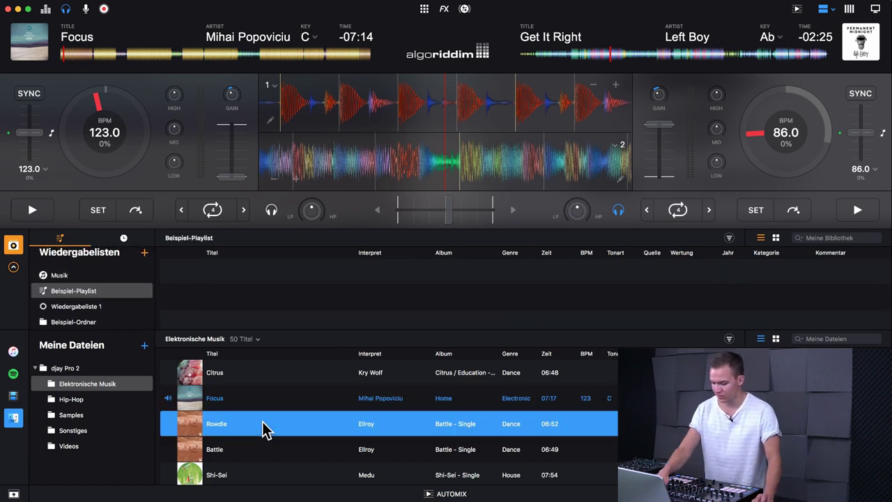
key(super+a)
drag(260, 424, 90, 298)
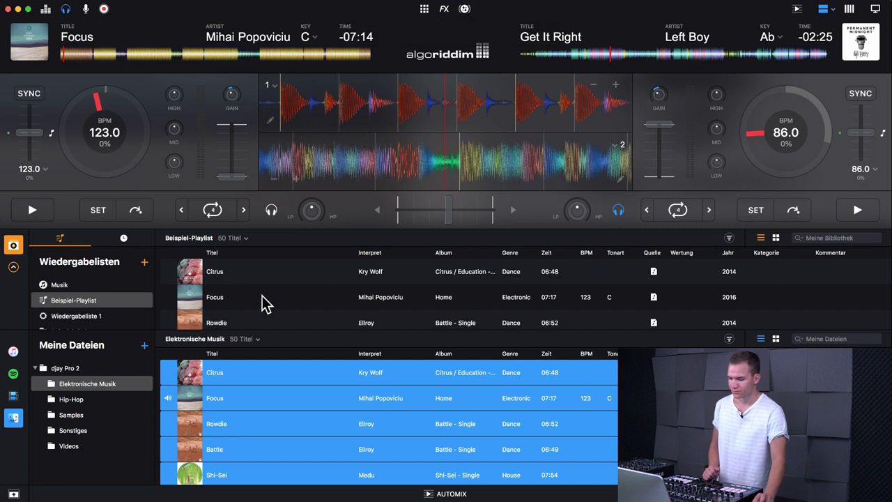
click(251, 374)
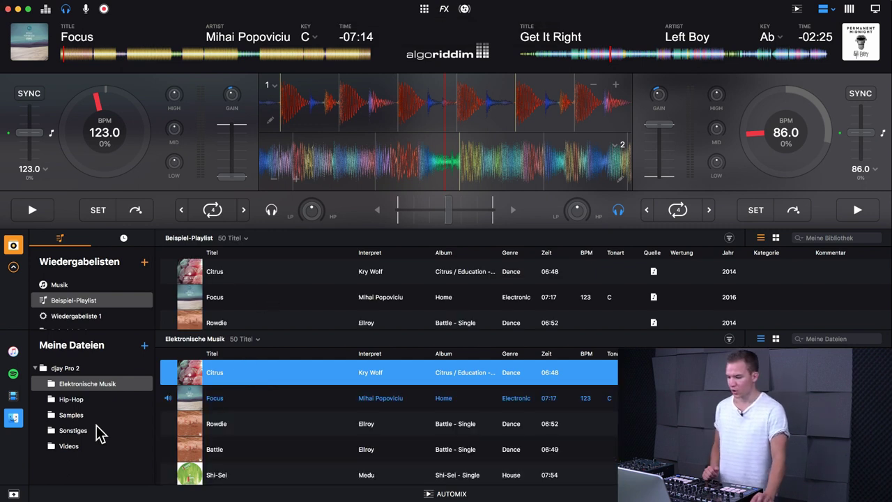
click(15, 469)
scroll(370, 304, down, 2)
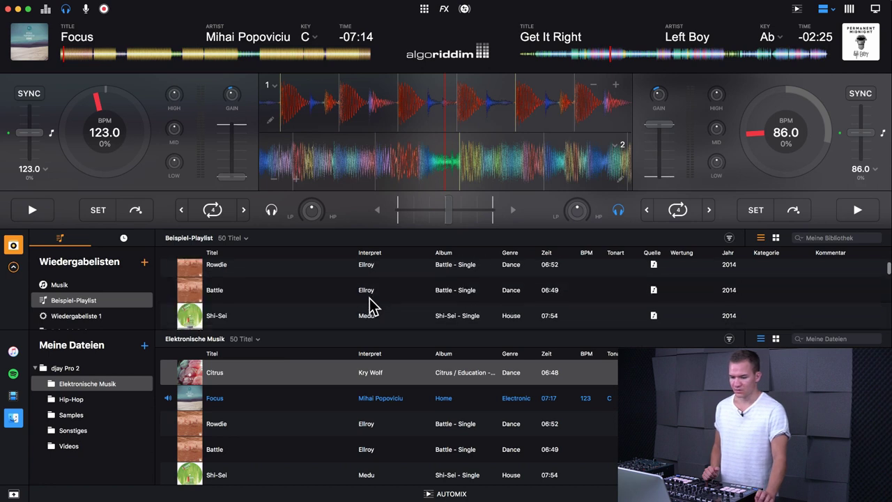
Show the filter bar for Elektronische Musik, and briefly show and hide the one for Beispiel-Playlist
click(728, 339)
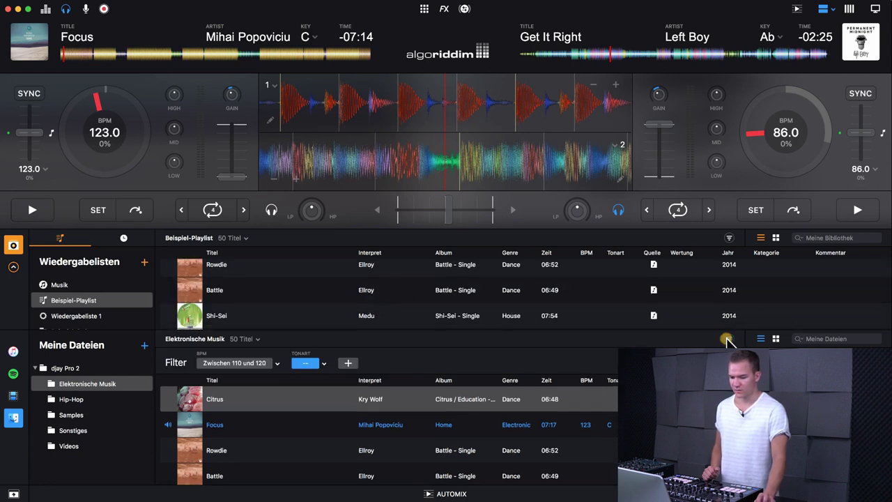
click(728, 340)
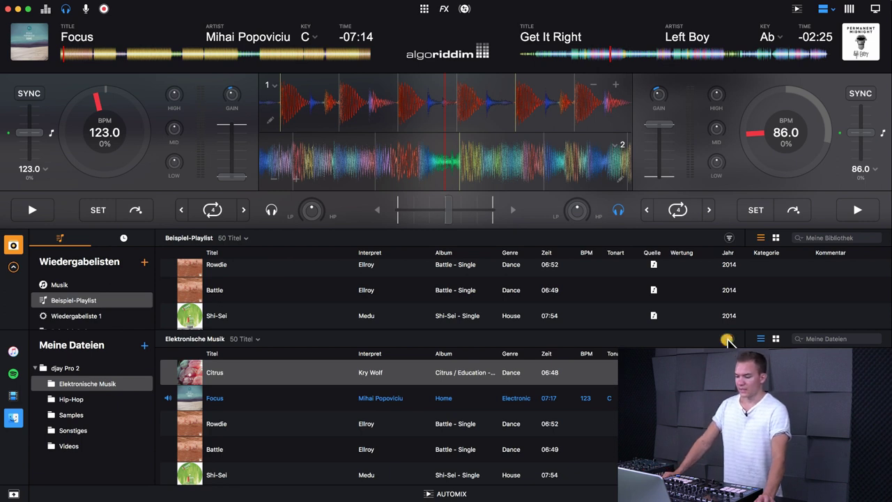
click(728, 339)
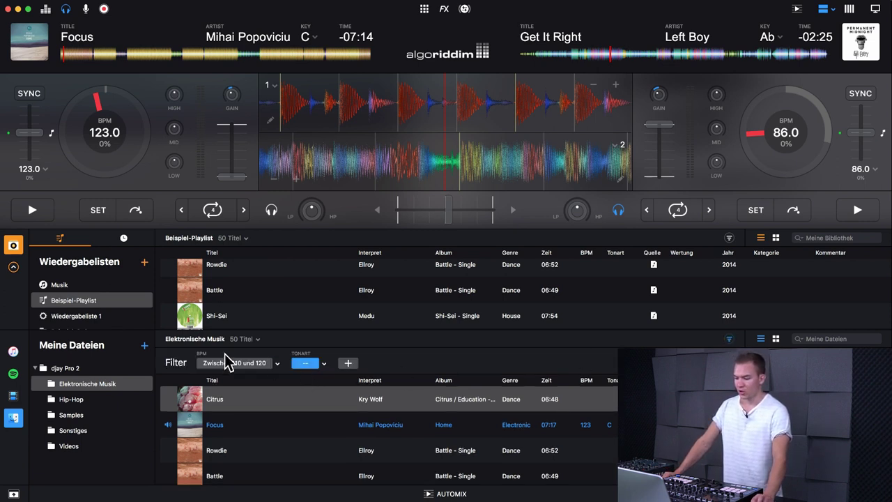
click(728, 239)
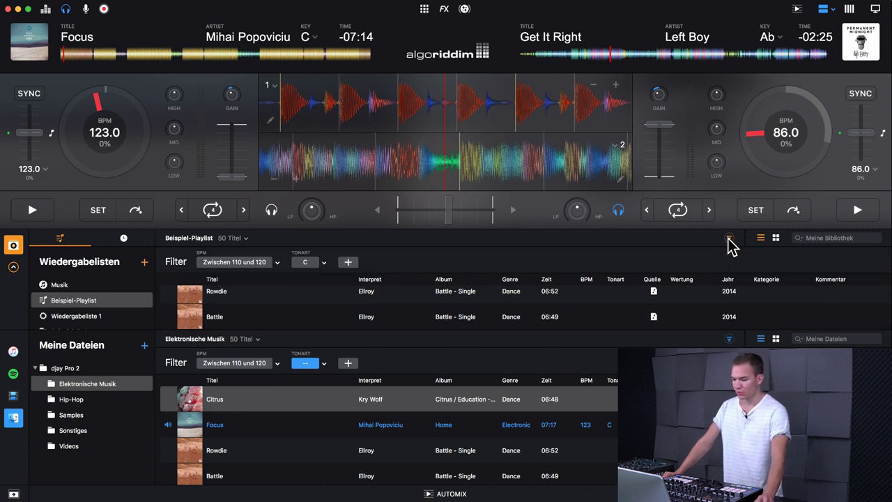
click(729, 239)
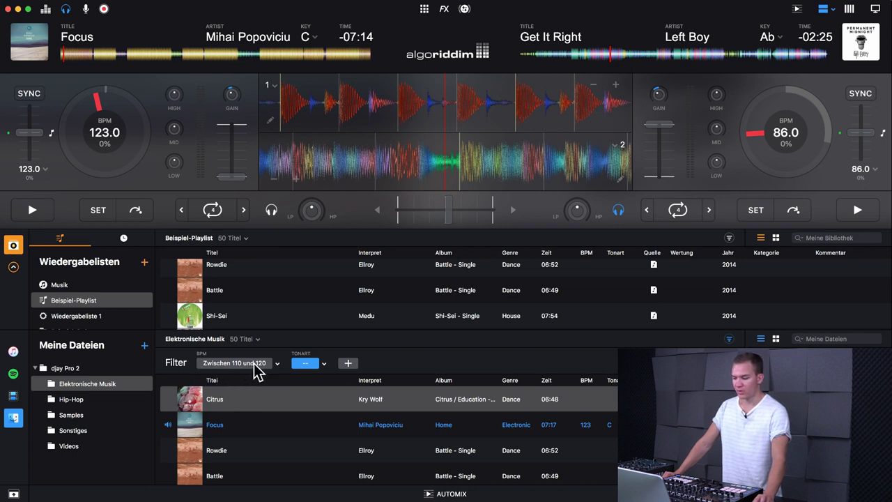
Filter the Elektronische Musik list by key (Tonart) D
click(324, 363)
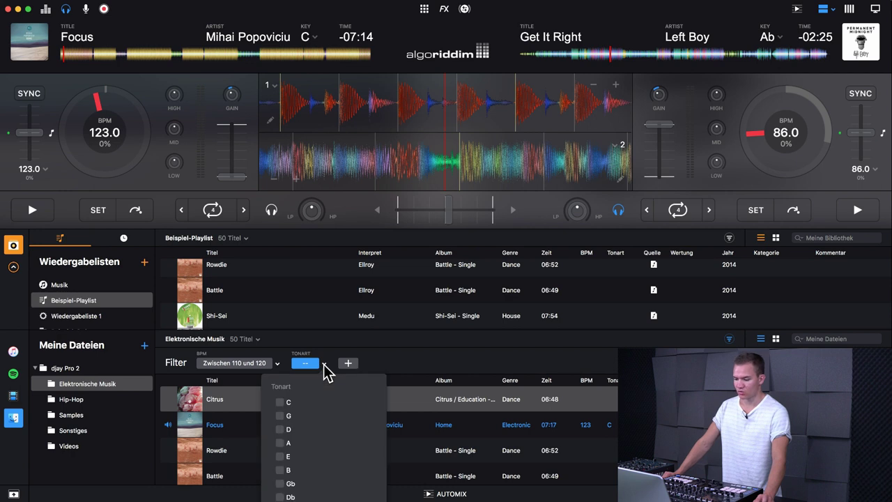
click(287, 417)
click(279, 416)
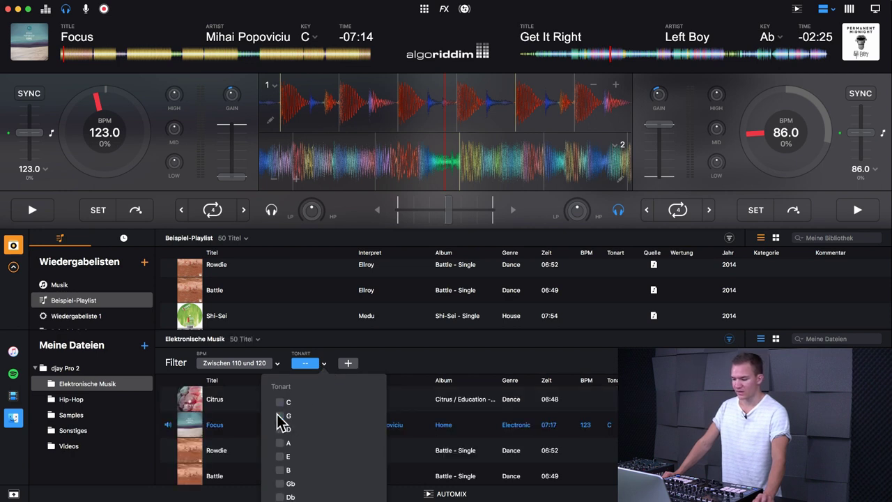
click(280, 430)
click(249, 441)
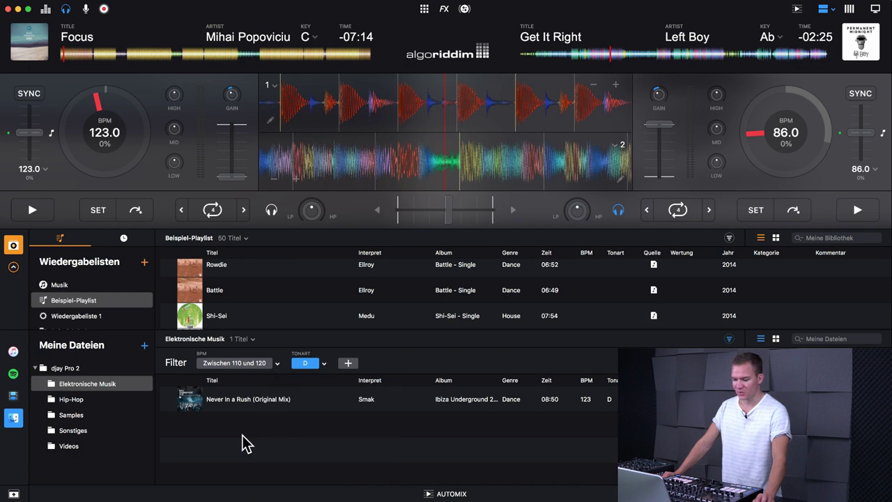
Enlarge the djay collection's pane in the split library view to show more of Beispiel-Playlist
click(591, 408)
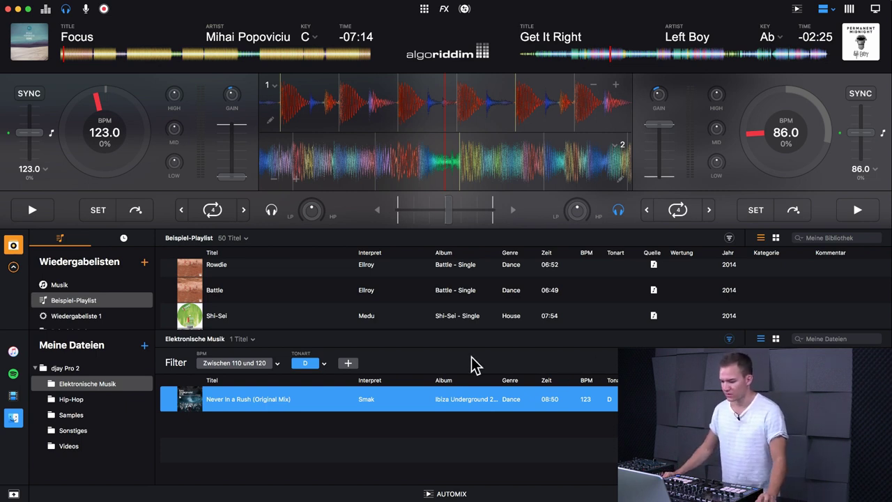
drag(461, 330, 450, 354)
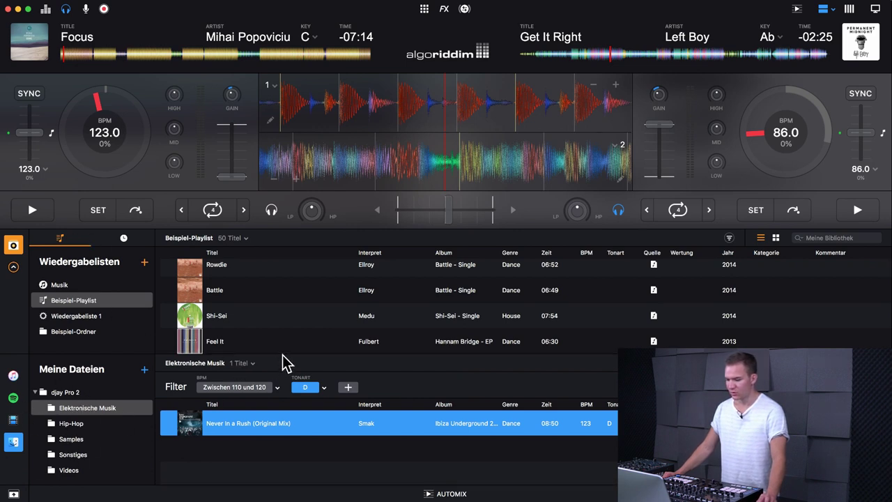
drag(285, 353, 279, 437)
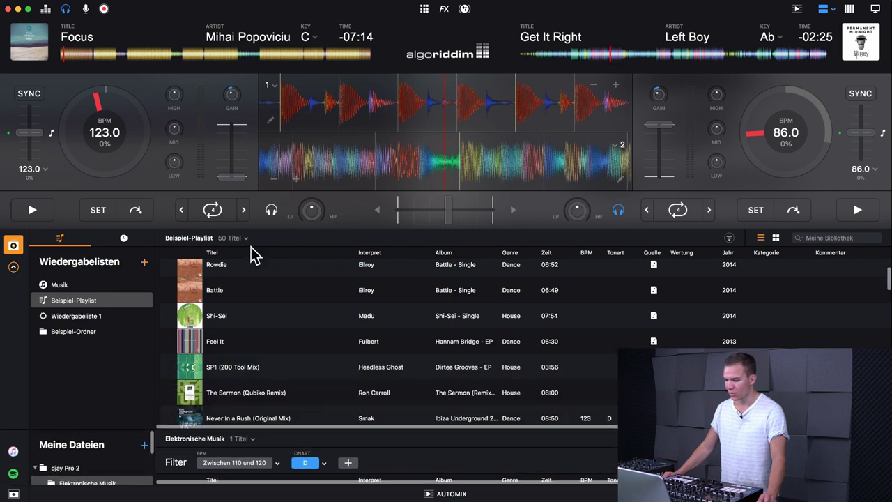
Analyse all tracks of Beispiel-Playlist and close the analysis window
click(246, 238)
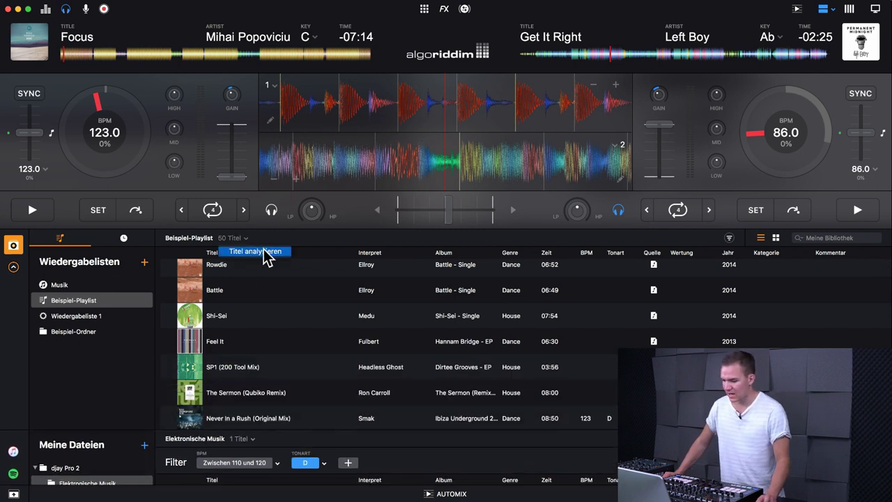
click(265, 251)
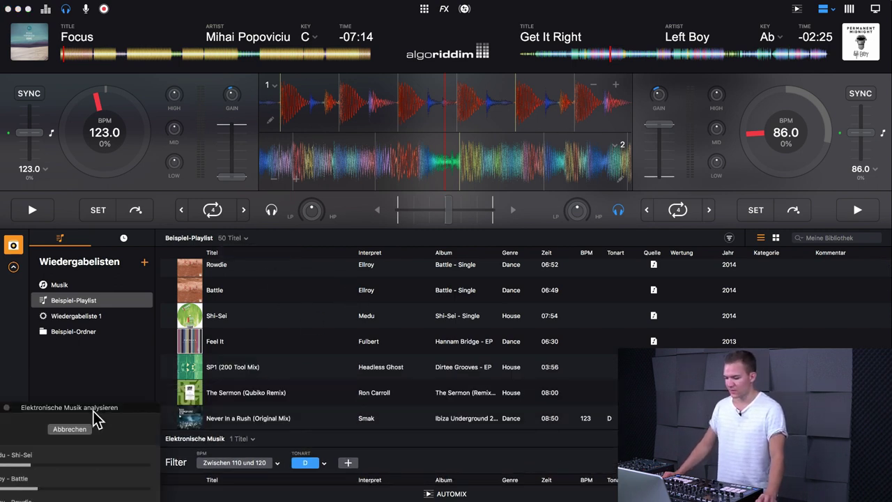
drag(99, 415, 182, 200)
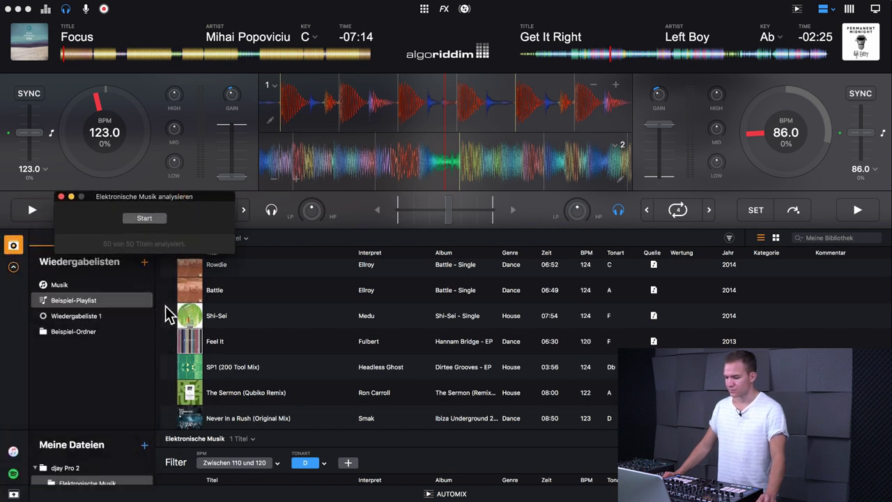
click(144, 219)
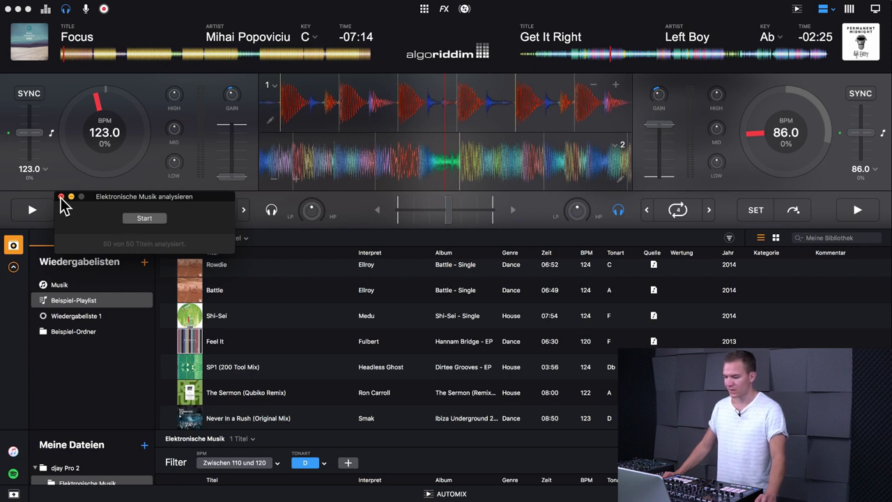
click(61, 197)
Look over the BPM and key values of the analysed tracks in Beispiel-Playlist
click(548, 368)
scroll(547, 371, up, 3)
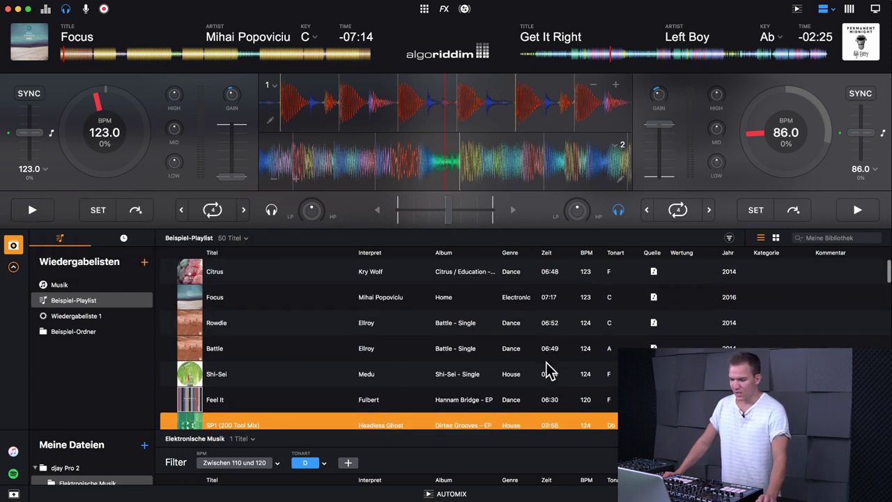
click(495, 286)
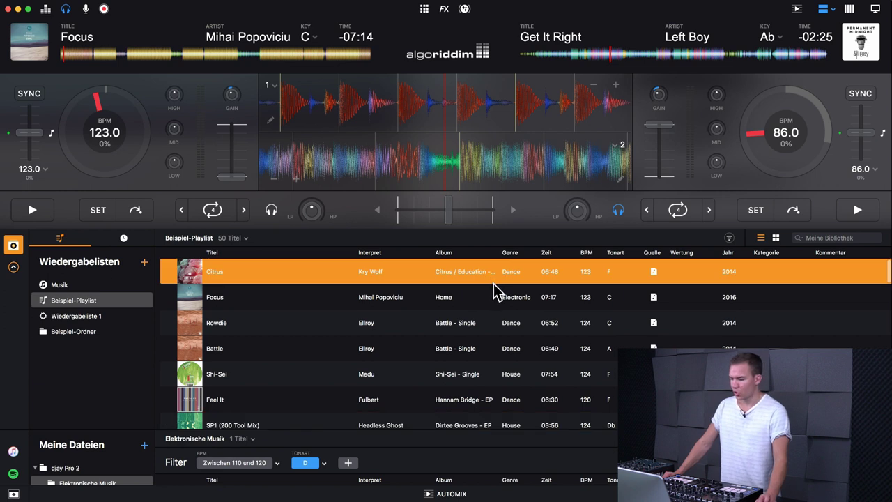
click(66, 285)
click(68, 296)
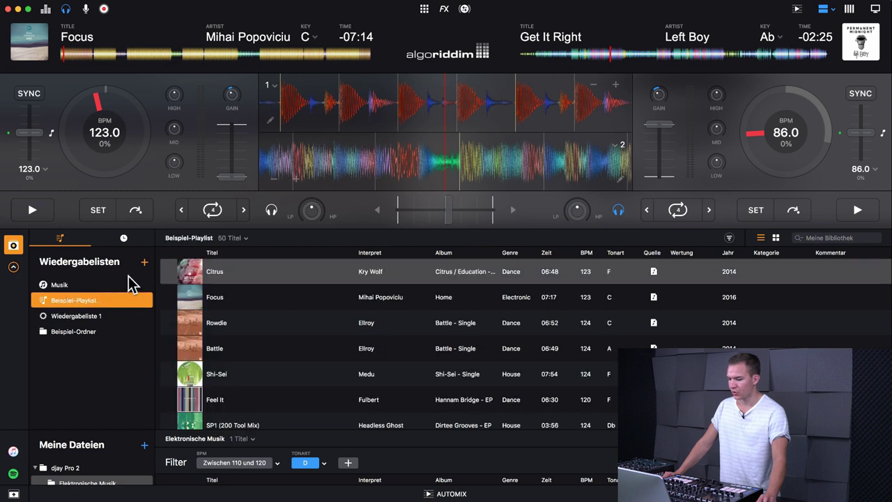
View the options for adding playlists, and open the rules of smart playlist Wiedergabeliste 1 with their available filter criteria
click(144, 261)
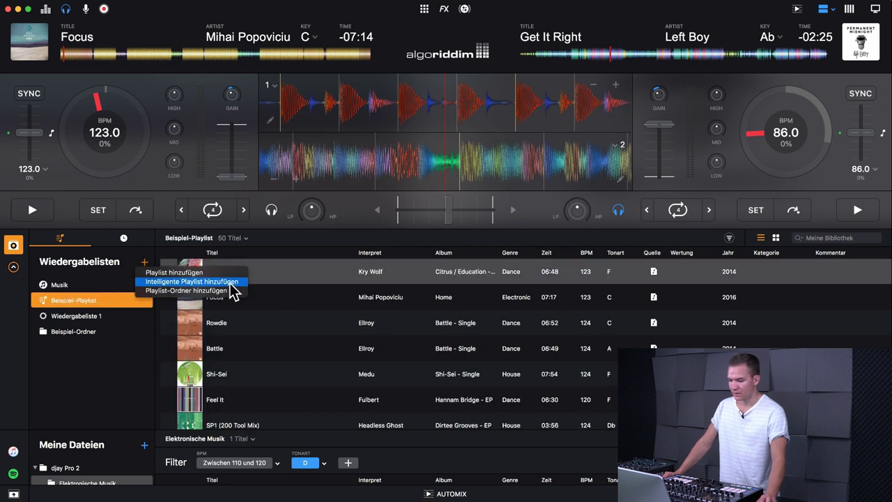
click(68, 320)
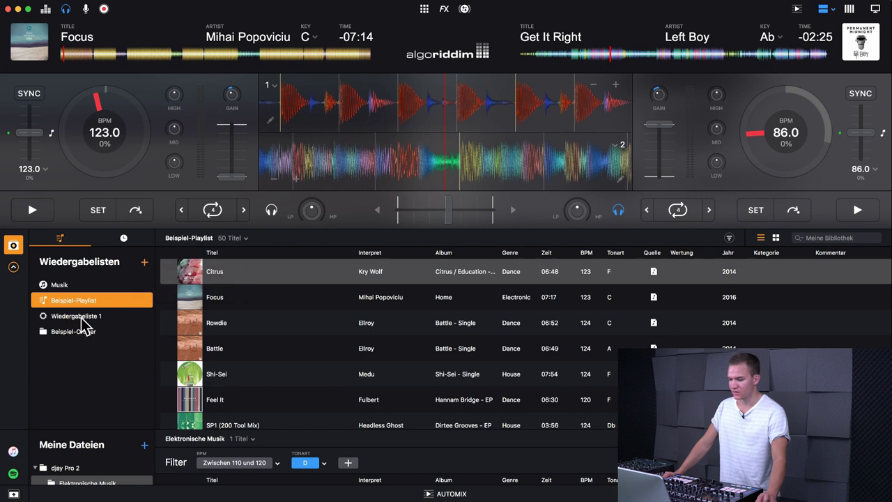
click(81, 318)
click(704, 239)
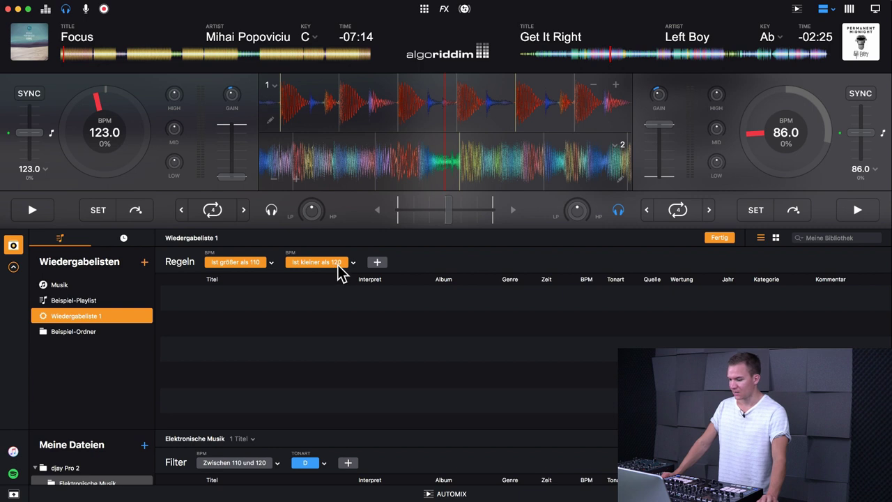
click(378, 262)
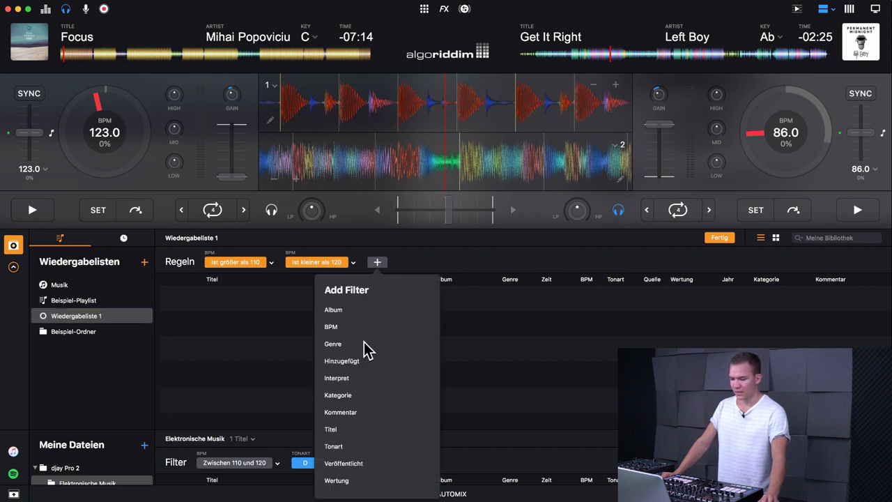
click(446, 263)
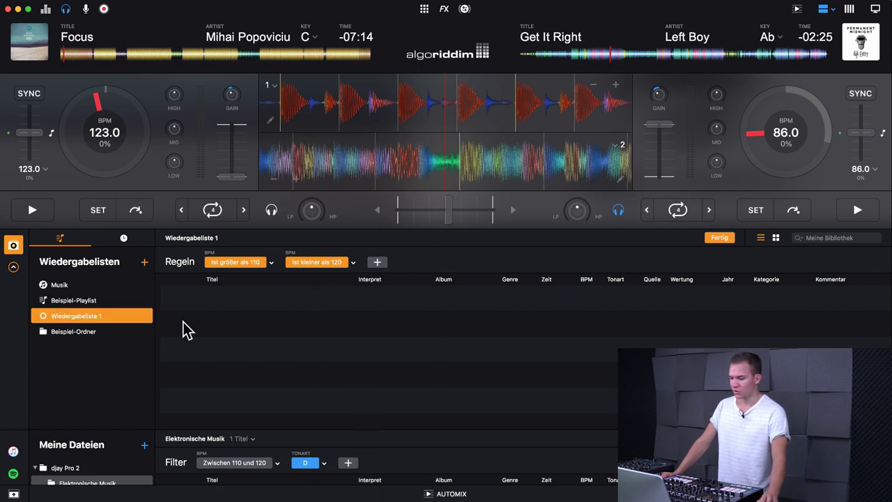
Look through the tracks of the djay collection's Musik list
click(99, 286)
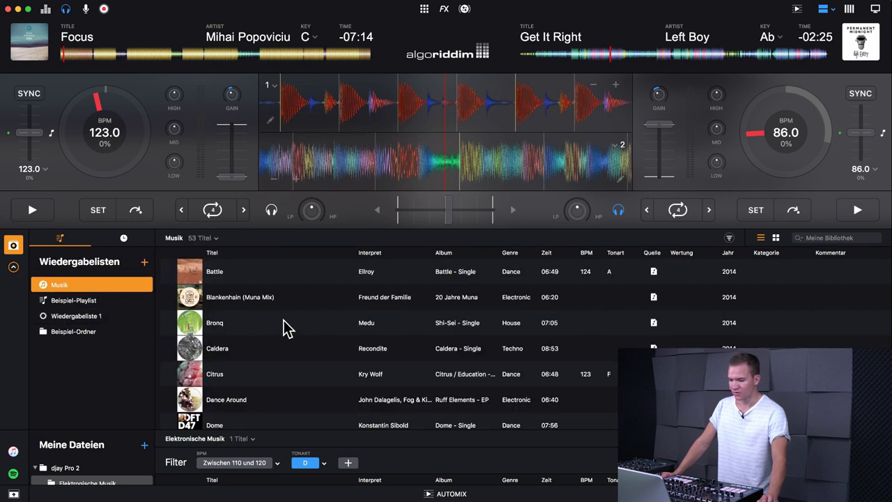
scroll(304, 332, down, 5)
scroll(305, 333, up, 3)
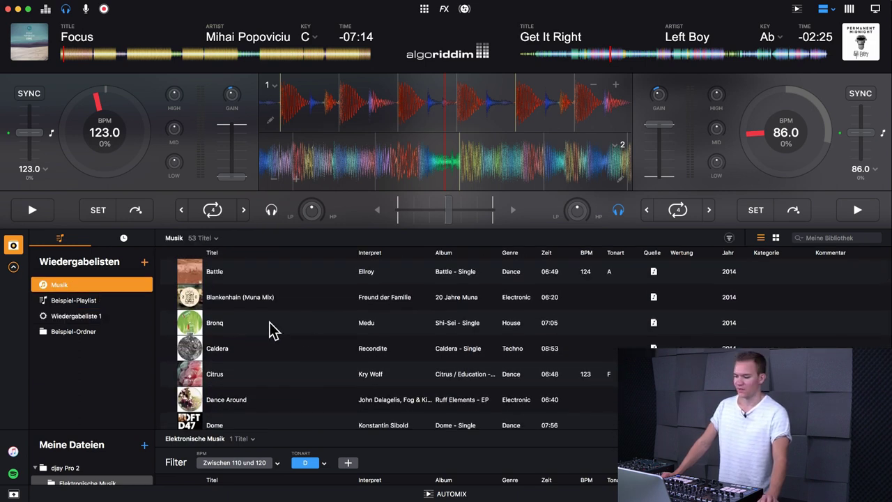
Set the upper BPM rule of Wiedergabeliste 1 to less than 130 and look through the matching tracks
click(74, 314)
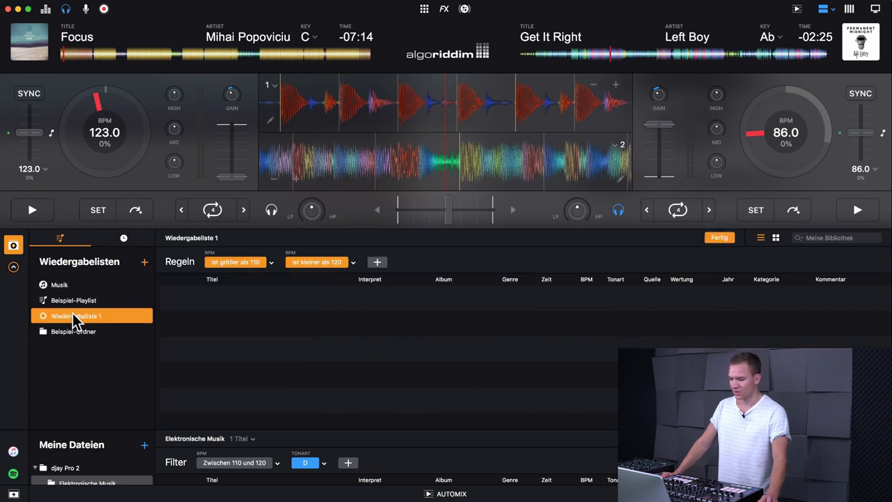
click(307, 262)
click(353, 263)
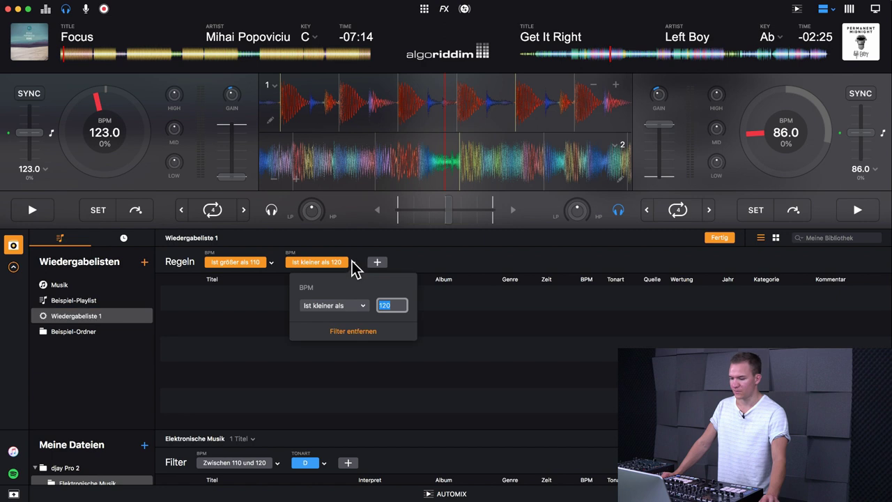
text(1)
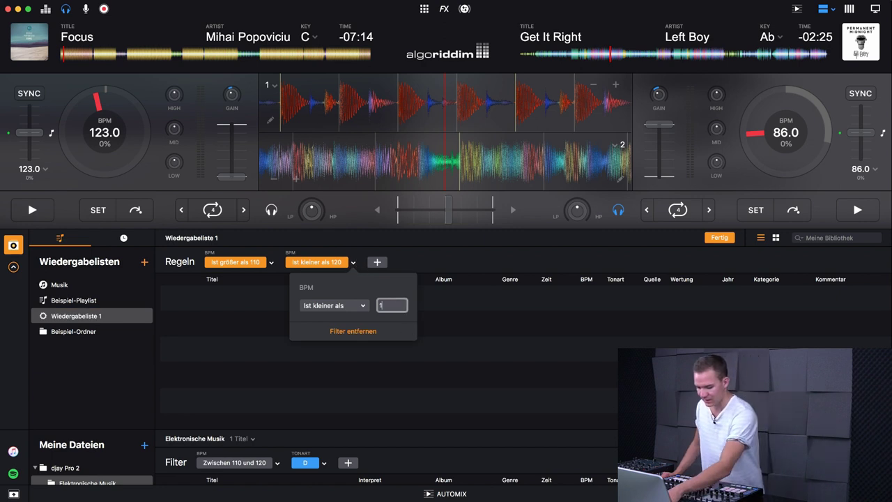
text(30)
key(Return)
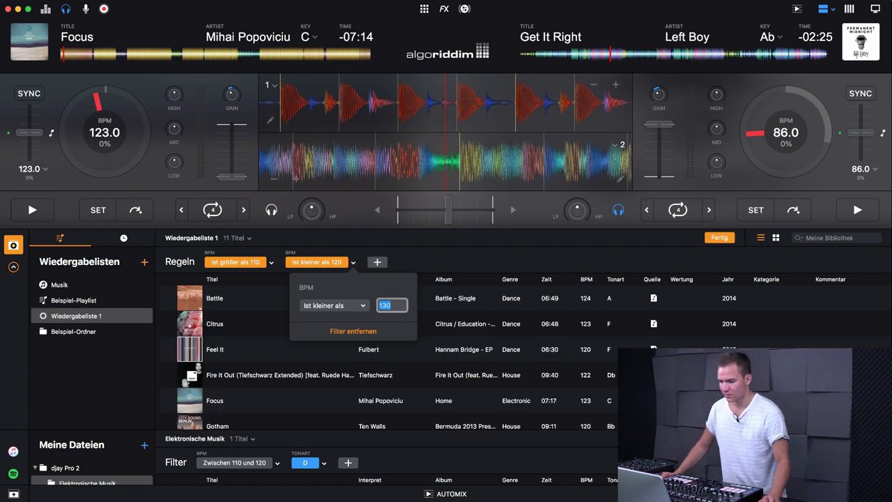
click(422, 267)
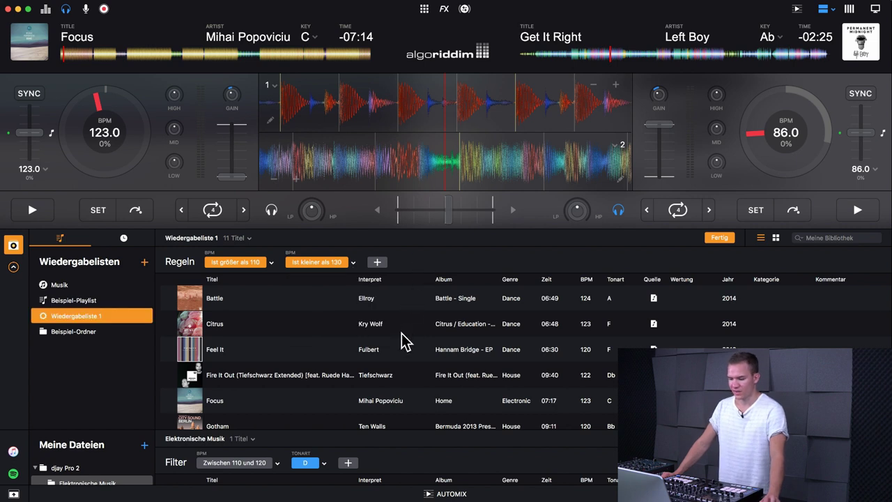
scroll(408, 339, down, 5)
scroll(404, 340, up, 5)
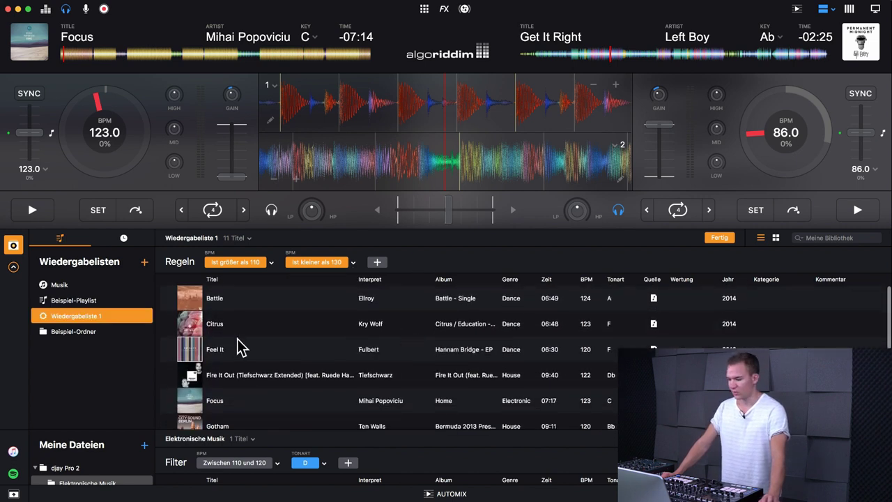
Add a playlist with the default name inside Beispiel-Ordner
click(144, 262)
click(91, 331)
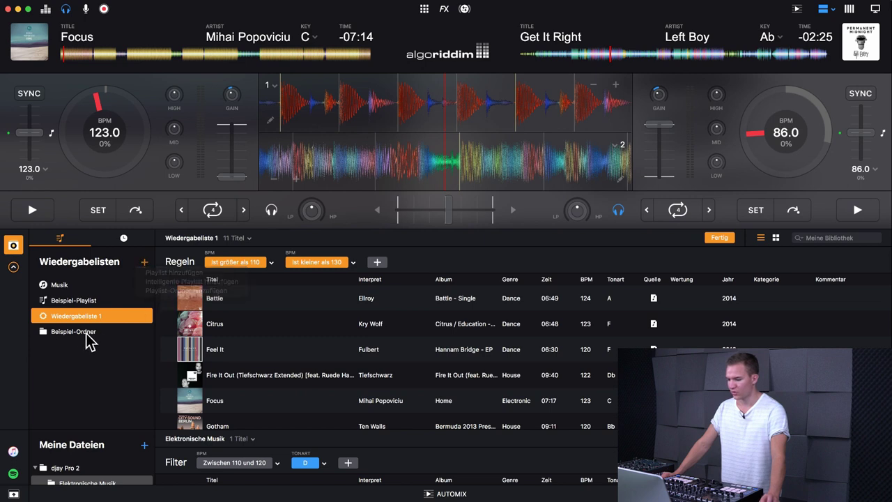
click(91, 332)
right_click(89, 340)
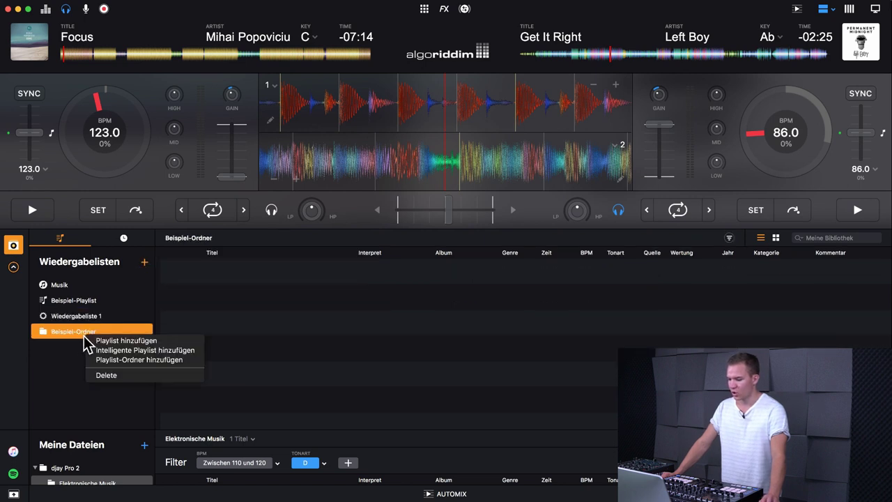
click(97, 340)
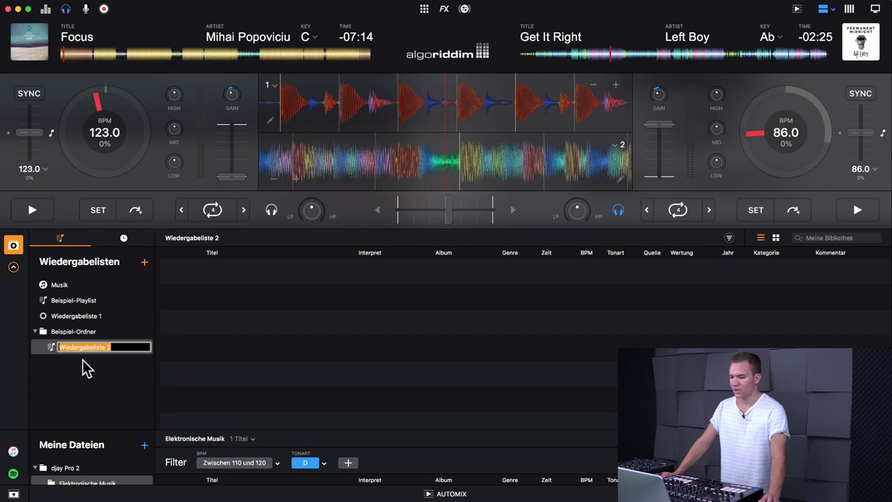
click(82, 369)
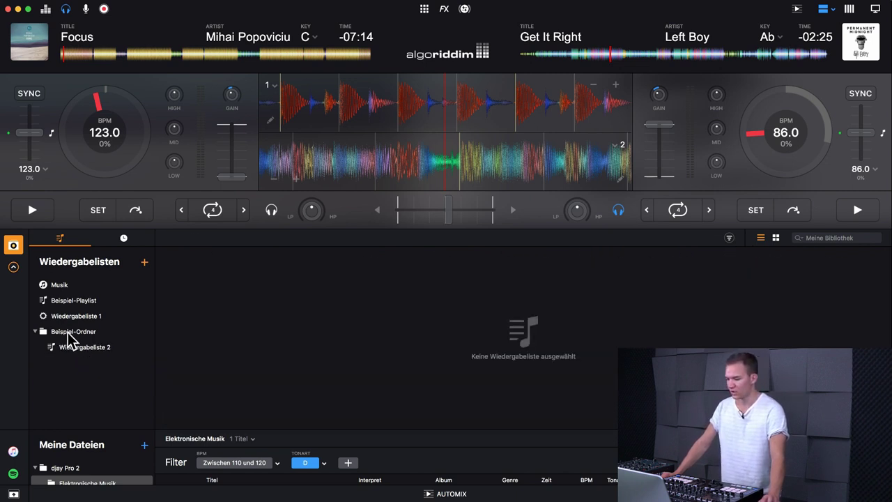
View the current session and the 22. Juli 2018 13:50 DJ set in the history, and close the split library view
click(124, 239)
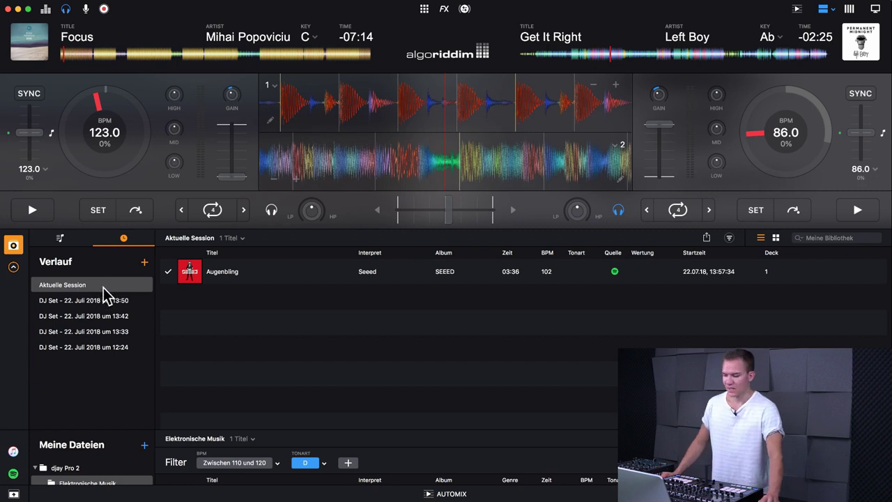
click(87, 301)
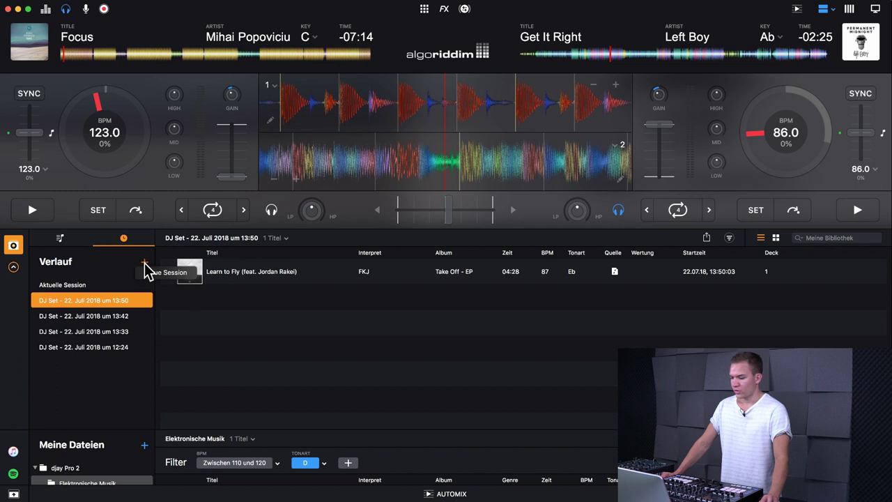
click(57, 241)
click(13, 267)
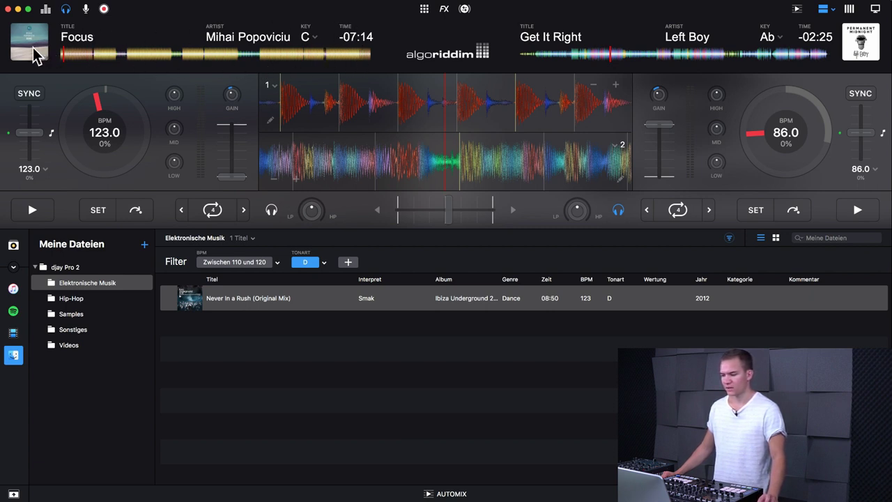
Briefly show Deck 1's key options and switch the deck's time display from remaining to elapsed time
click(313, 42)
click(315, 43)
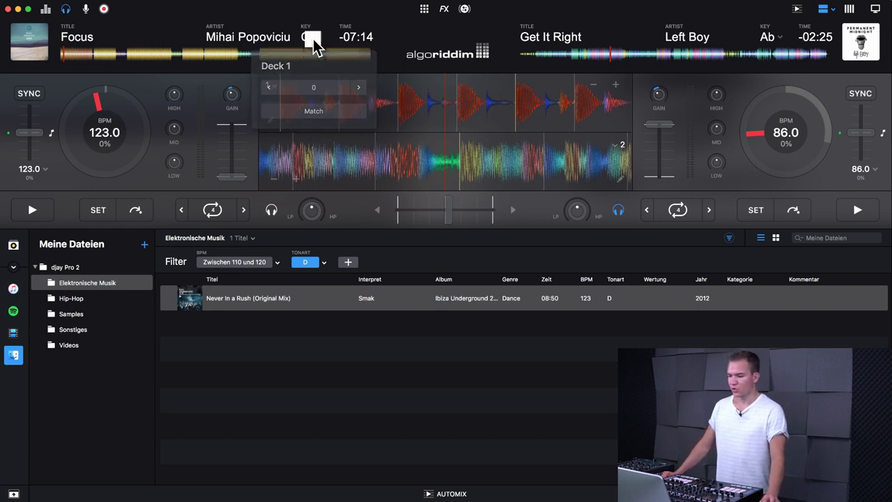
click(362, 39)
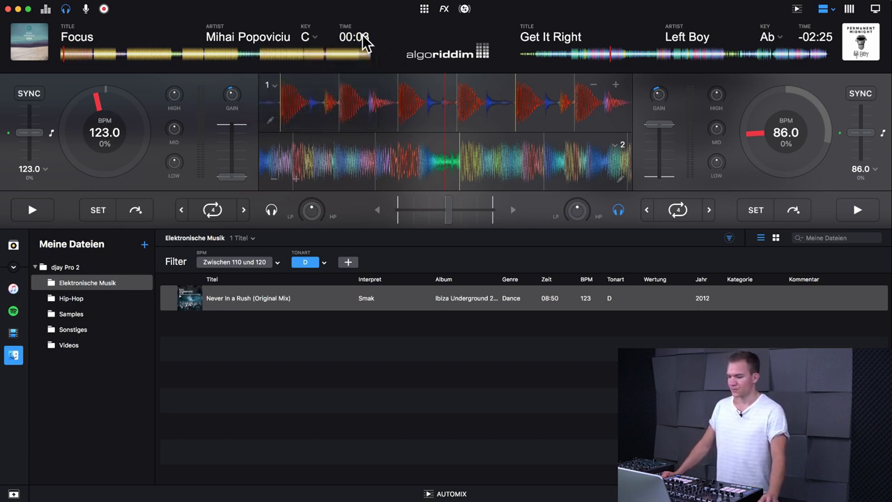
Try raising Deck 1's key in semitone steps, and match it to Deck 2's key Ab with a shift of -4
click(315, 40)
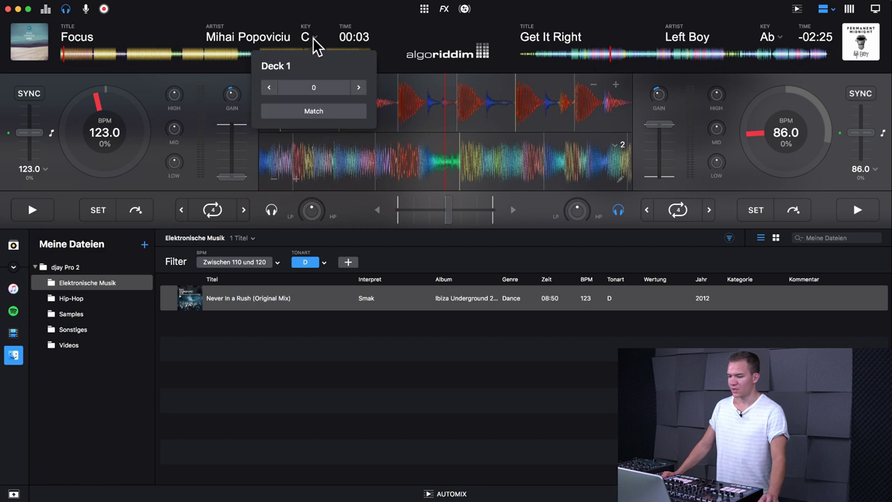
click(325, 90)
click(358, 88)
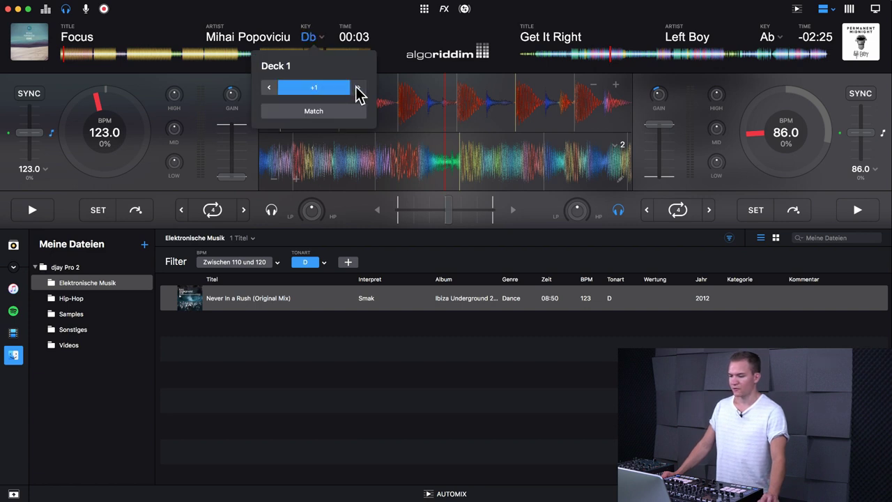
click(357, 88)
click(358, 88)
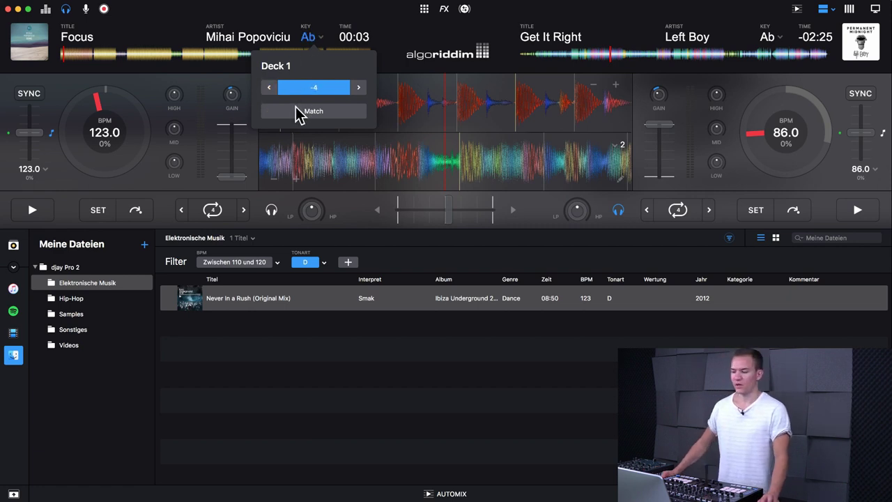
Raise Deck 1's key shift in semitone steps to 0, and match it to Deck 2's key Ab again
click(359, 88)
click(360, 88)
click(359, 87)
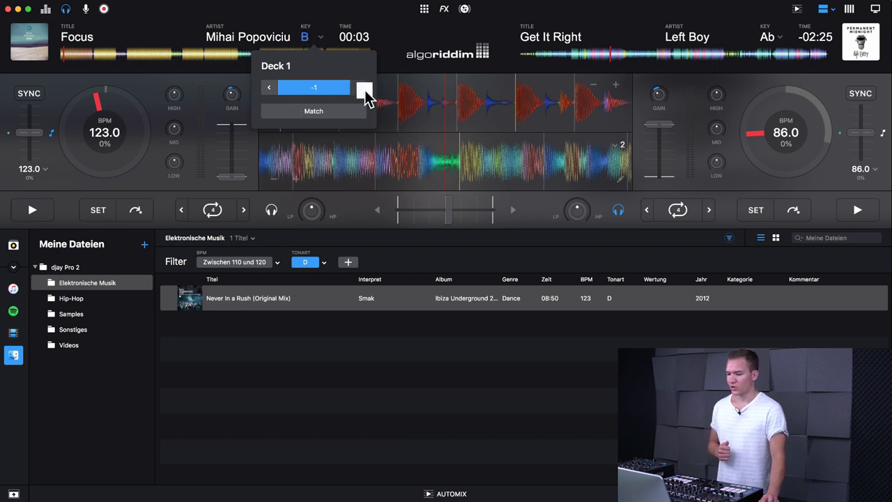
click(364, 89)
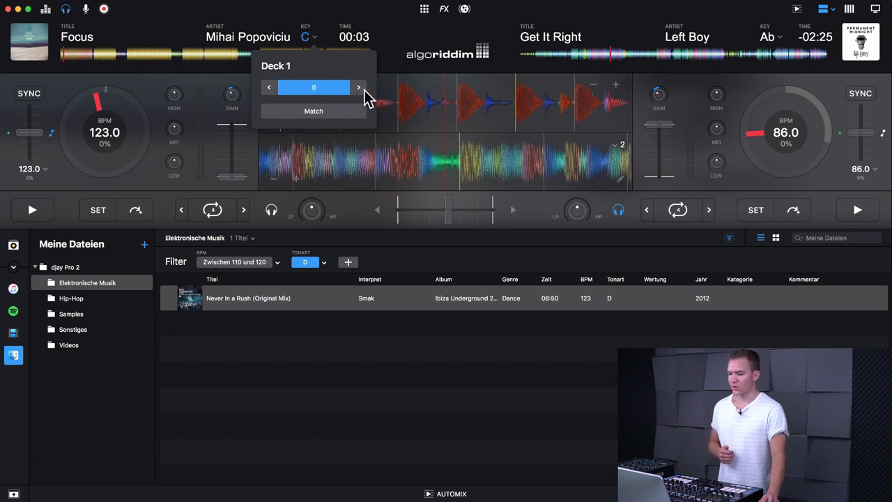
click(333, 114)
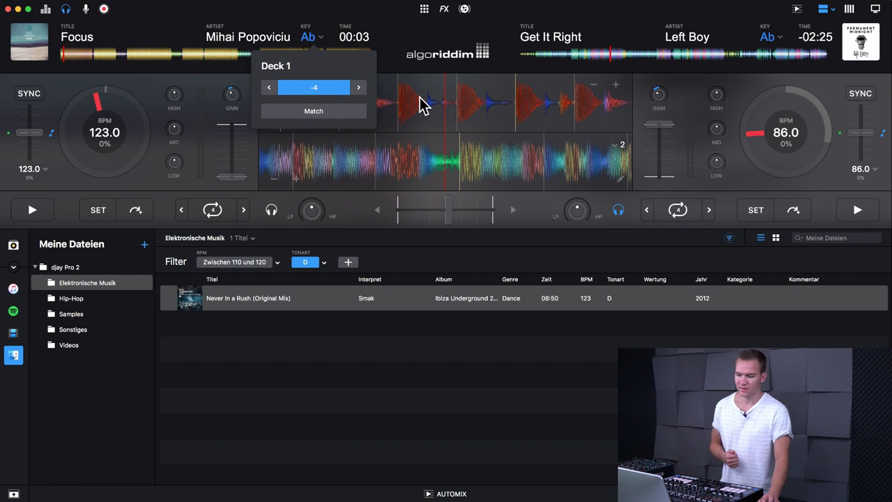
click(392, 44)
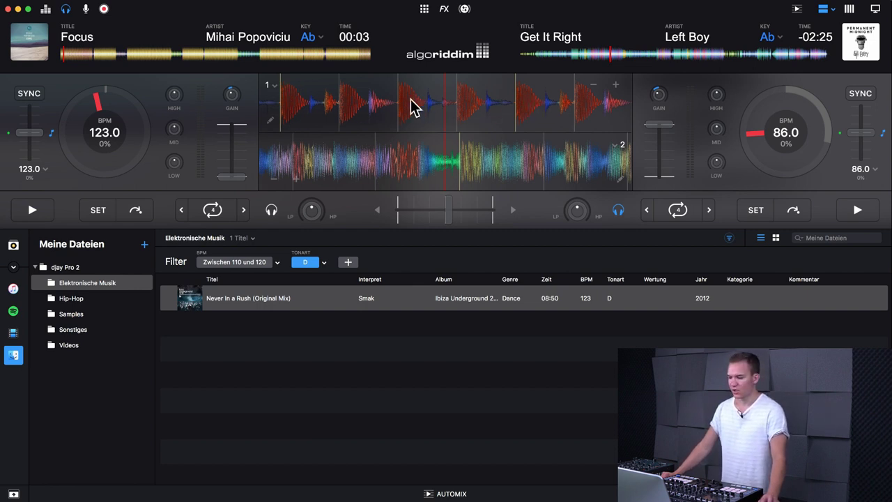
Start playback on Deck 1, turn on Slice for it and trigger different slices in its waveform
click(33, 210)
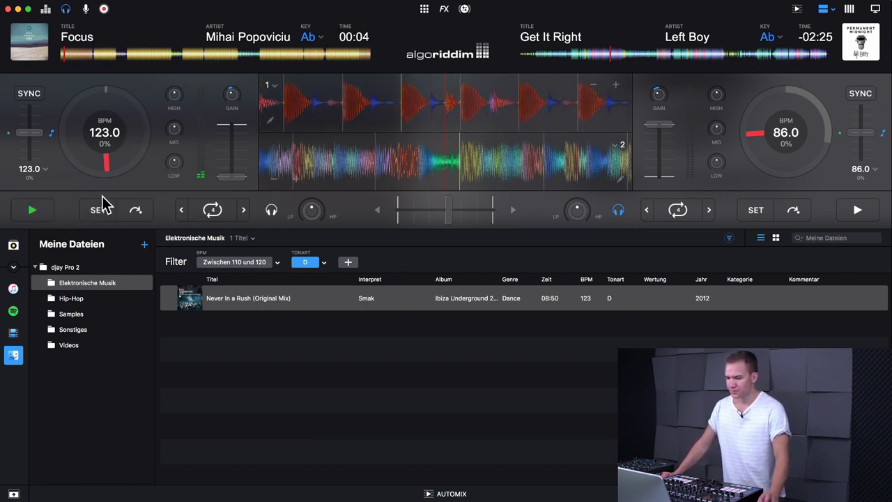
click(273, 86)
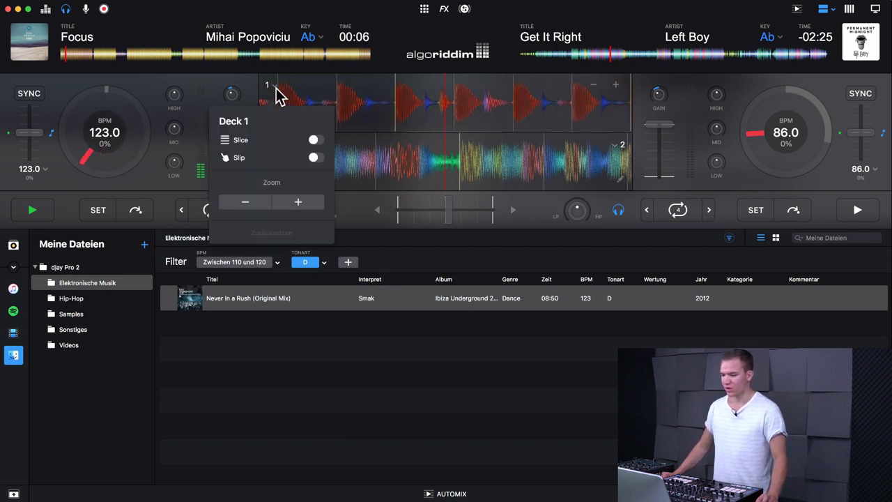
click(314, 139)
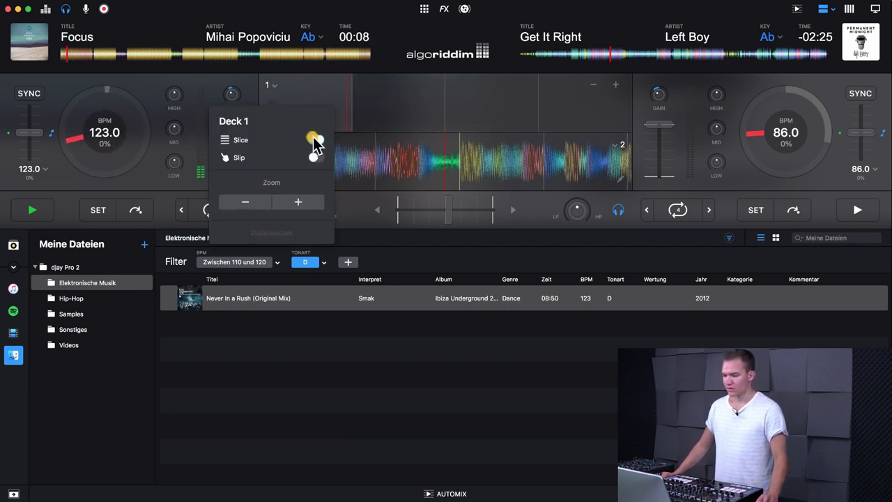
click(312, 97)
click(309, 91)
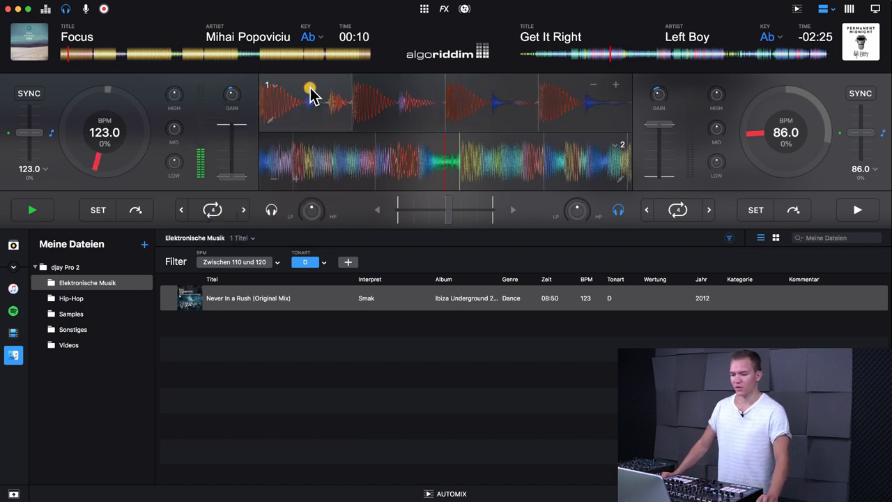
click(370, 90)
click(307, 103)
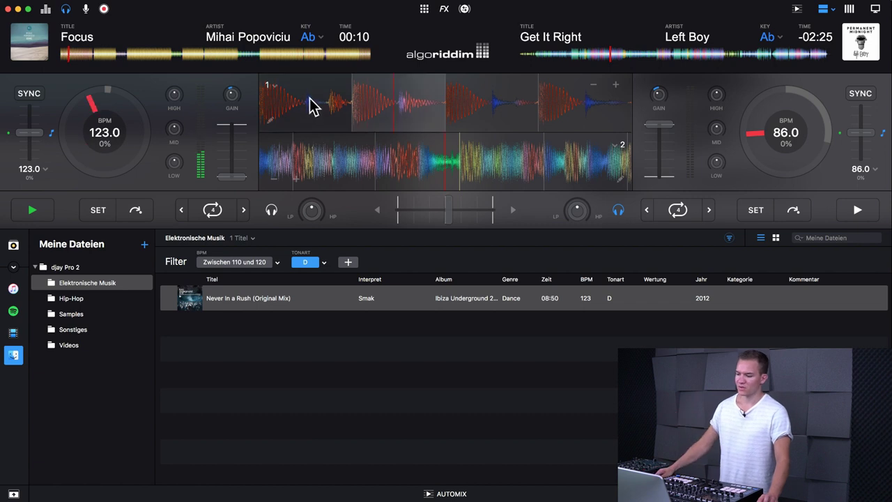
Switch Deck 1 from Slice to Slip mode, and try it out by scratching the waveform
click(274, 89)
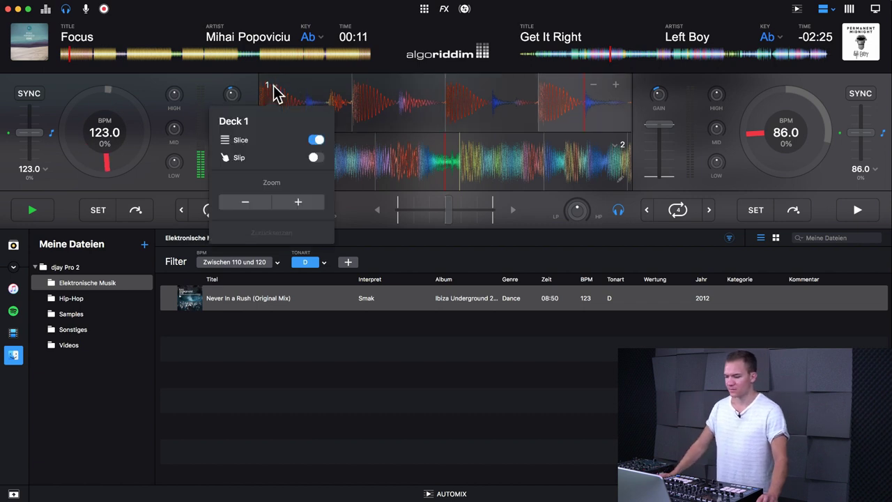
click(314, 157)
drag(355, 119, 385, 118)
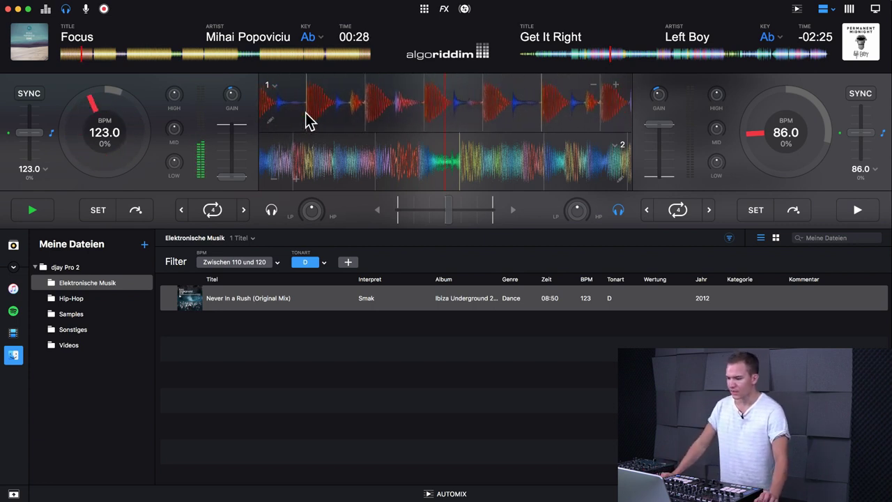
Demonstrate the waveform zoom in Deck 1's options by zooming in and all the way back out
click(272, 89)
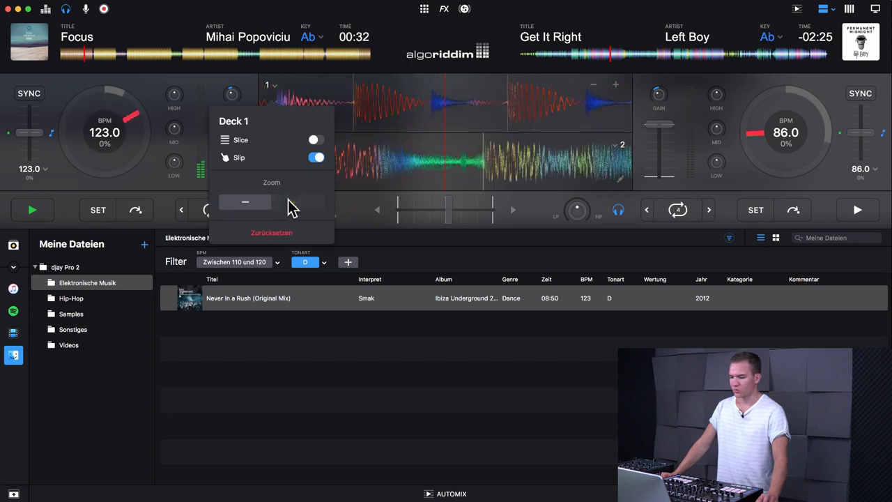
click(248, 204)
click(249, 206)
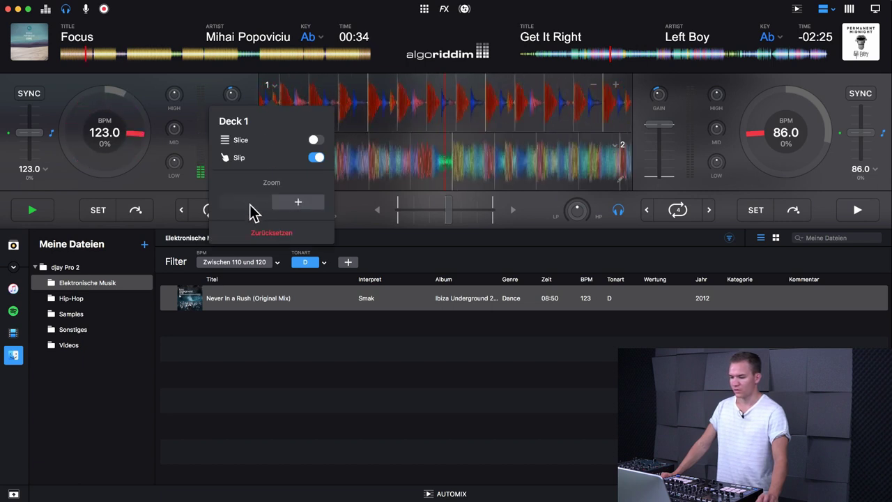
click(331, 105)
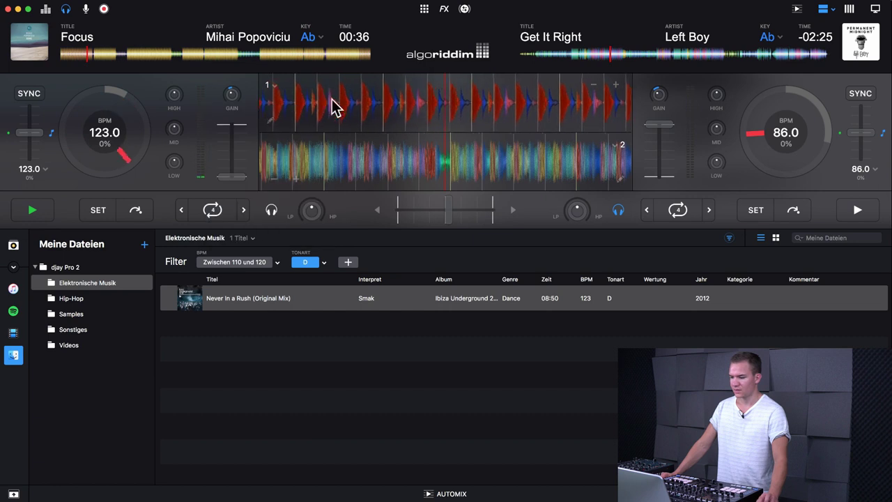
Show Deck 1's beatgrid editing options, looking at both the Grid and Downbeat modes
click(271, 126)
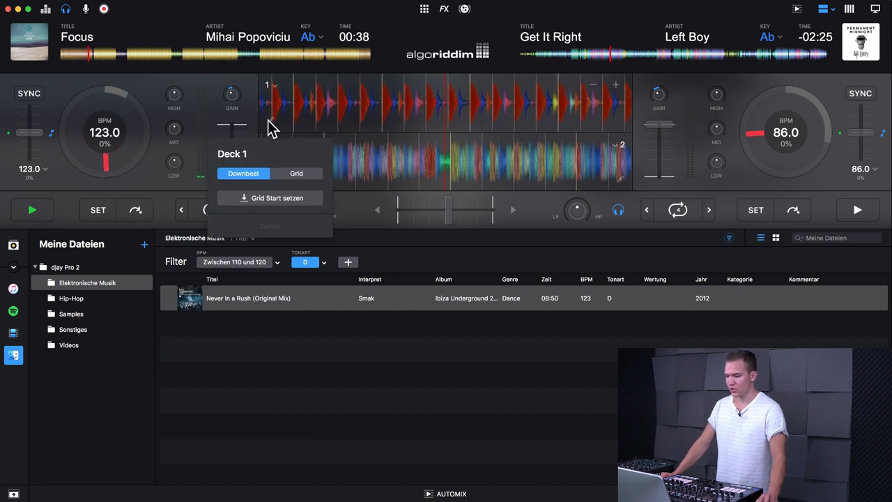
click(297, 174)
click(258, 173)
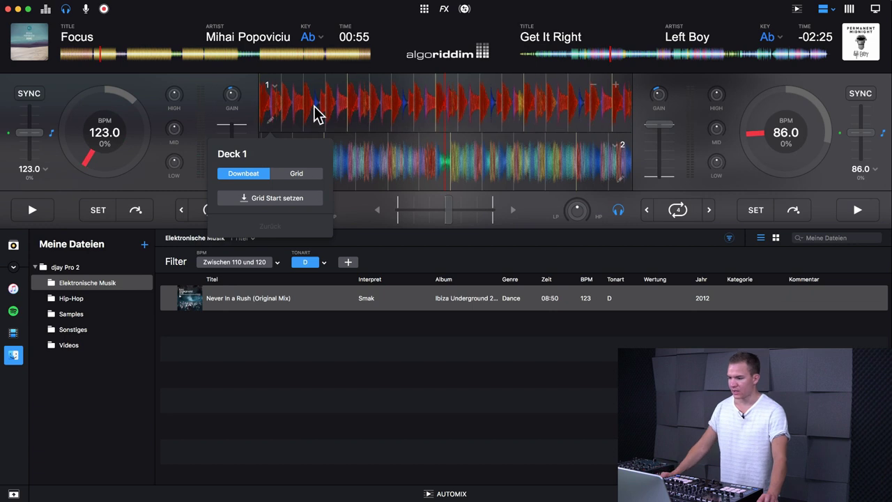
Return Deck 1 to the beginning of the track, align its first beat with the playhead and set the grid start there
click(61, 56)
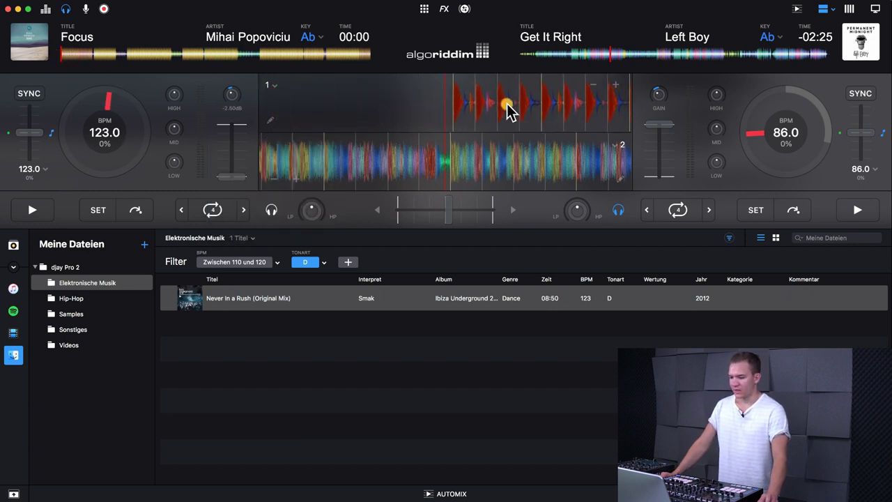
drag(499, 111, 484, 113)
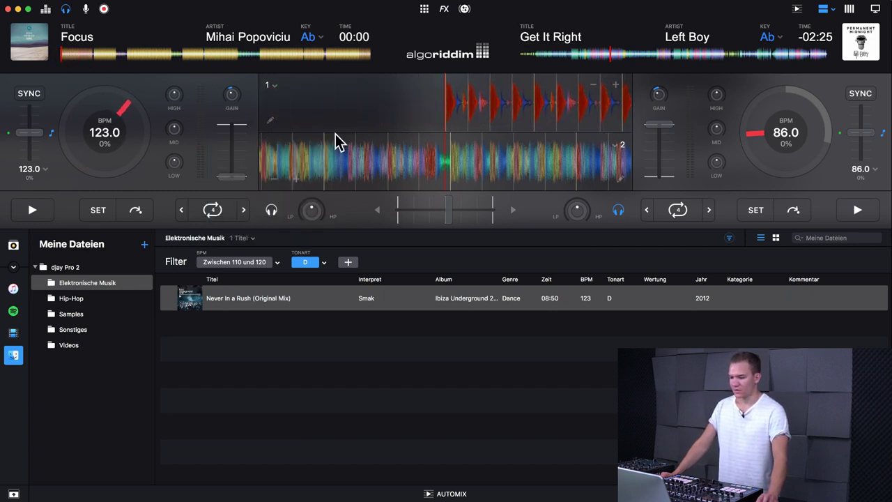
click(272, 121)
click(296, 199)
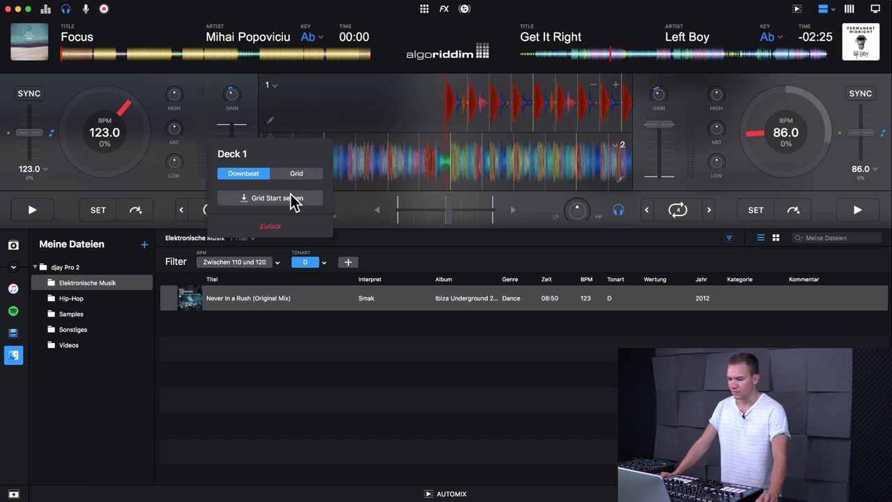
Shift Deck 1's beatgrid later in Grid mode to line it up with the first beat, and align that beat with the playhead
click(296, 174)
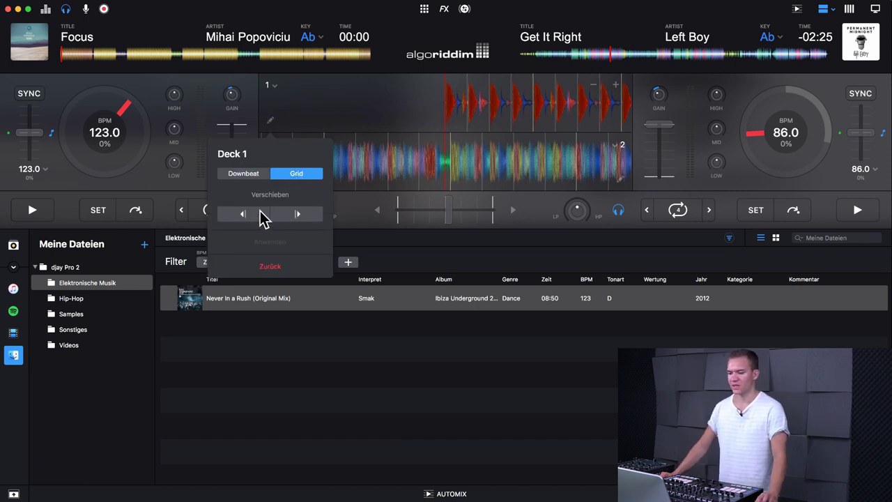
click(276, 95)
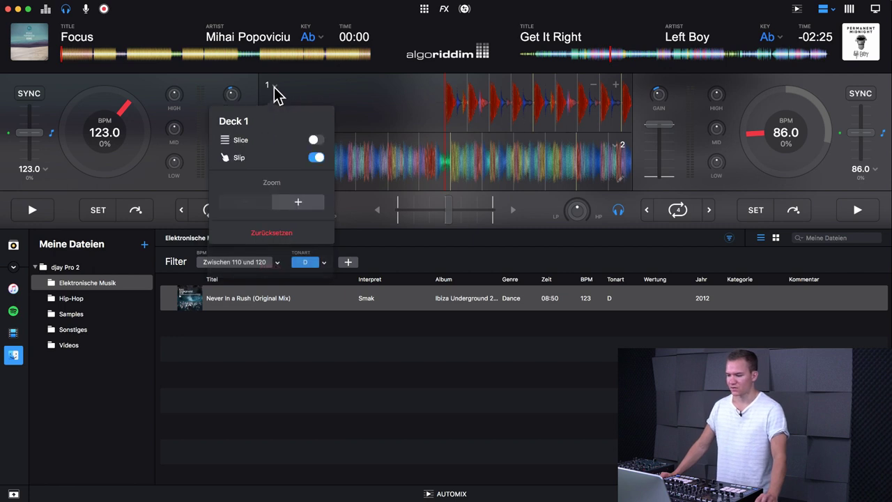
click(300, 201)
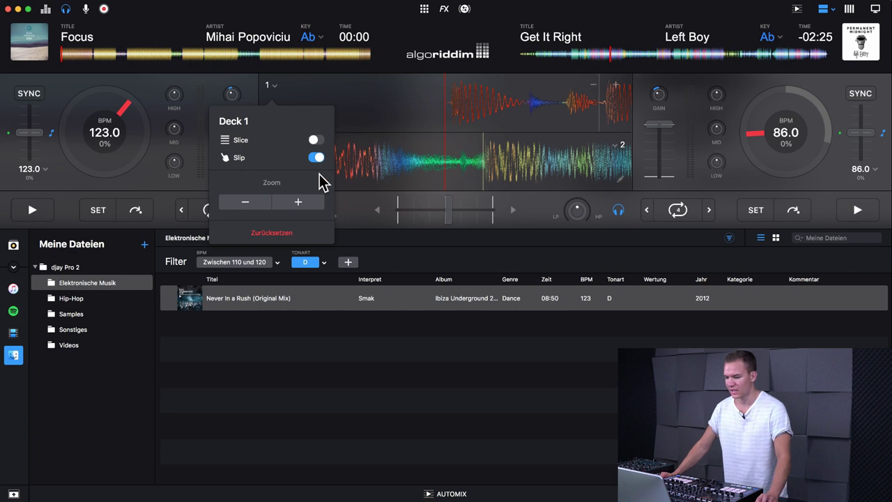
click(278, 93)
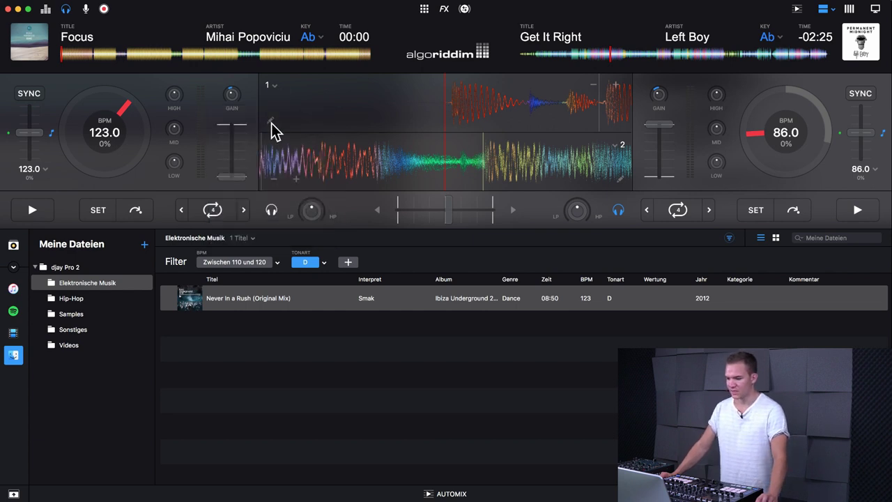
click(272, 123)
click(297, 178)
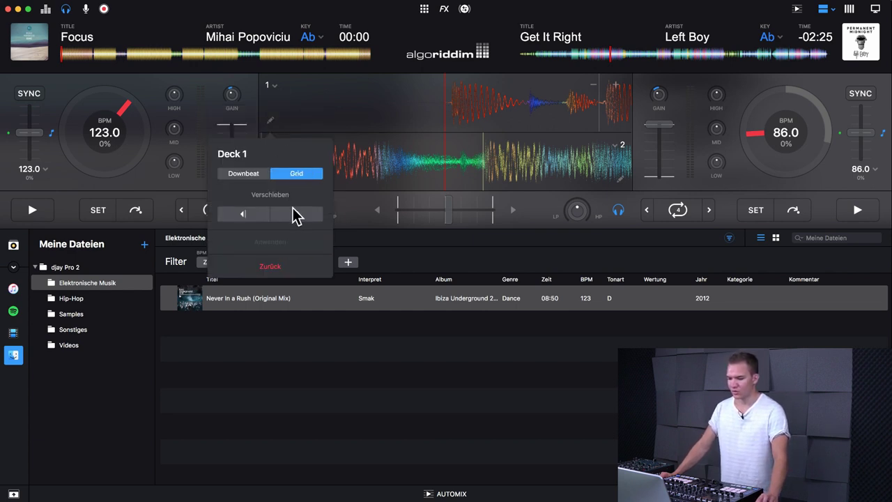
click(296, 214)
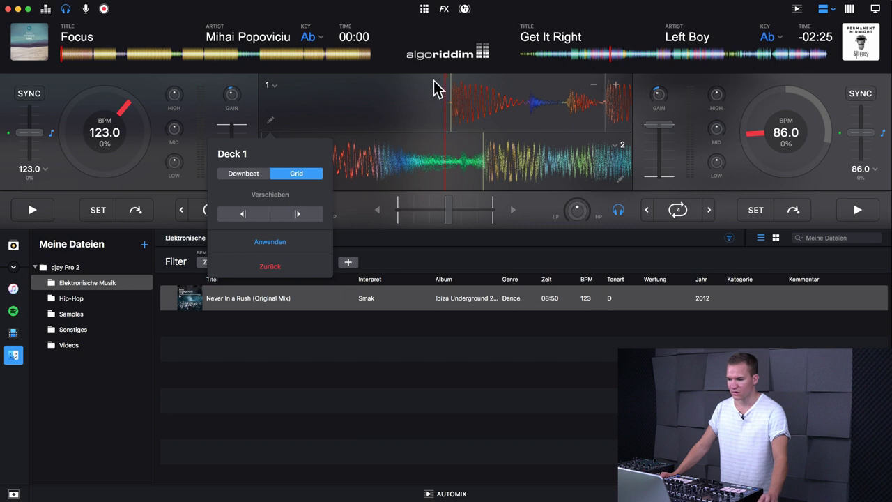
click(476, 104)
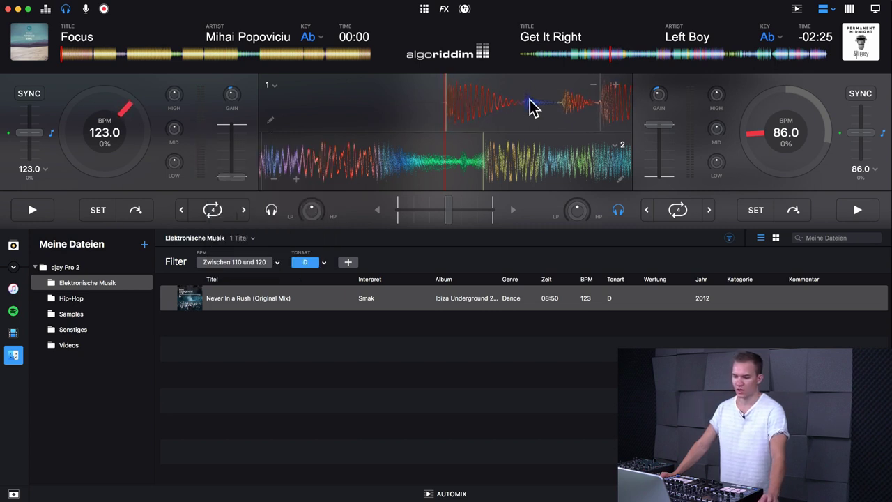
Check the grid further into Deck 1's track, zoom the waveforms back out and move the playback position to about 00:10
click(592, 93)
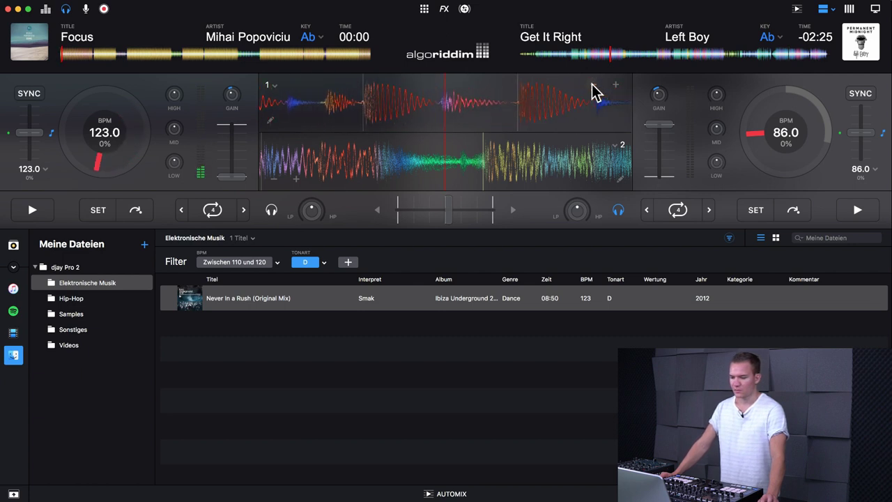
click(271, 120)
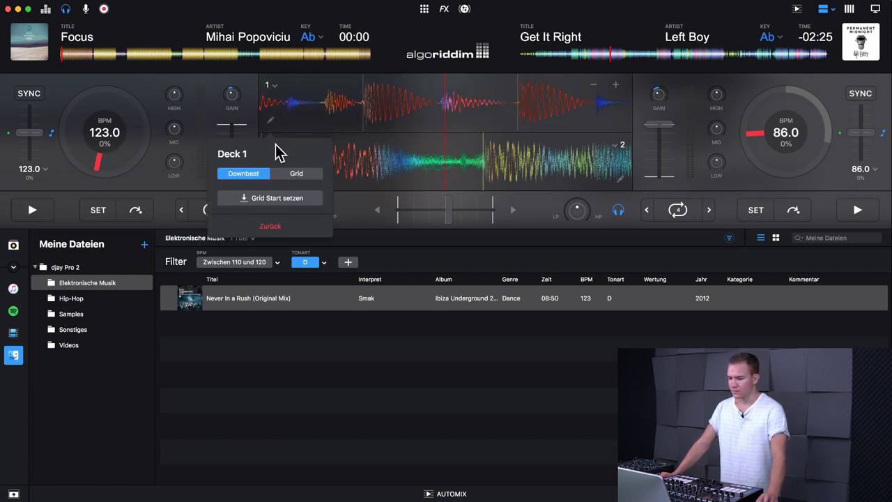
click(276, 85)
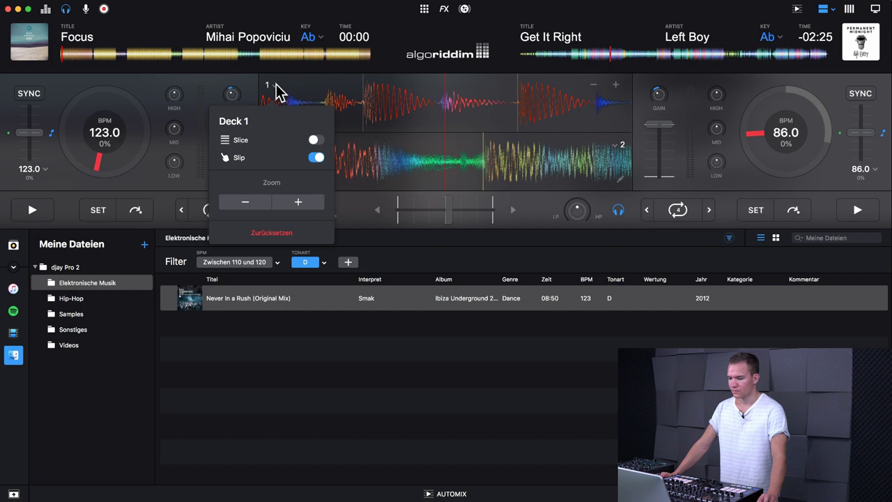
click(259, 204)
click(605, 104)
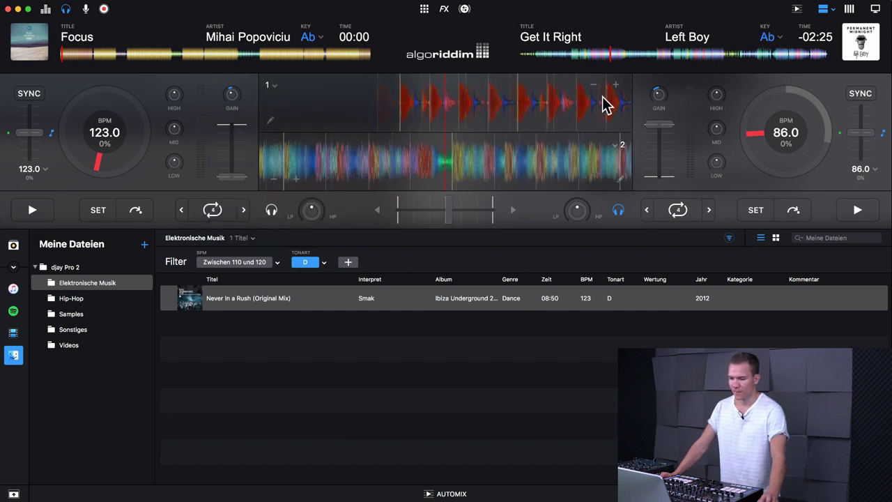
mouse_move(605, 104)
mouse_down()
mouse_move(30, 137)
mouse_move(31, 117)
mouse_move(31, 150)
mouse_up()
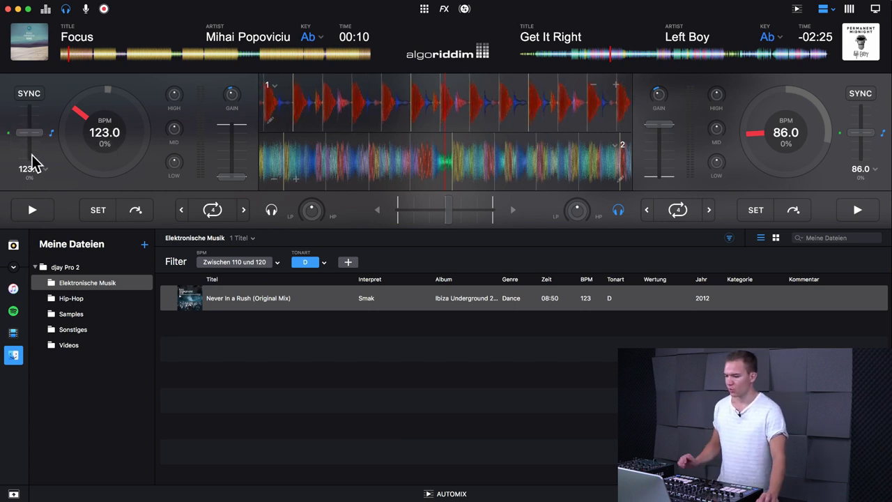
Show Deck 1's BPM and Tempo options, try a tempo range of ±25% and set it to ±10%
click(44, 171)
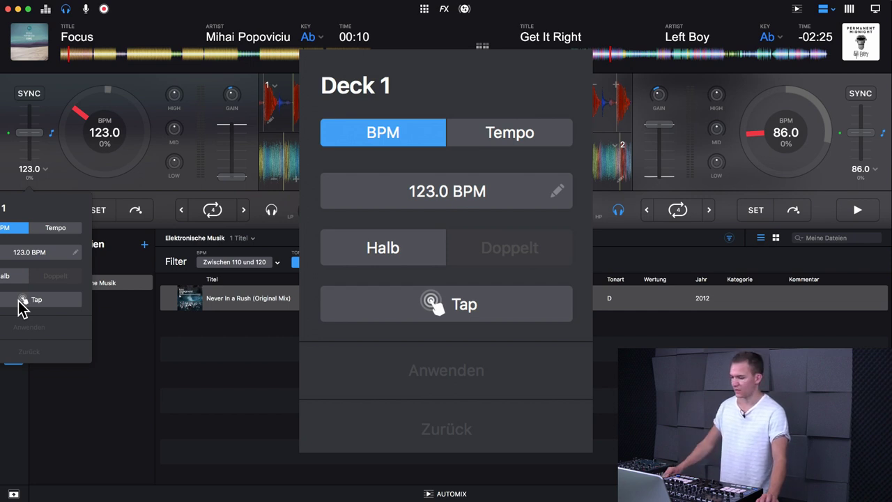
click(43, 229)
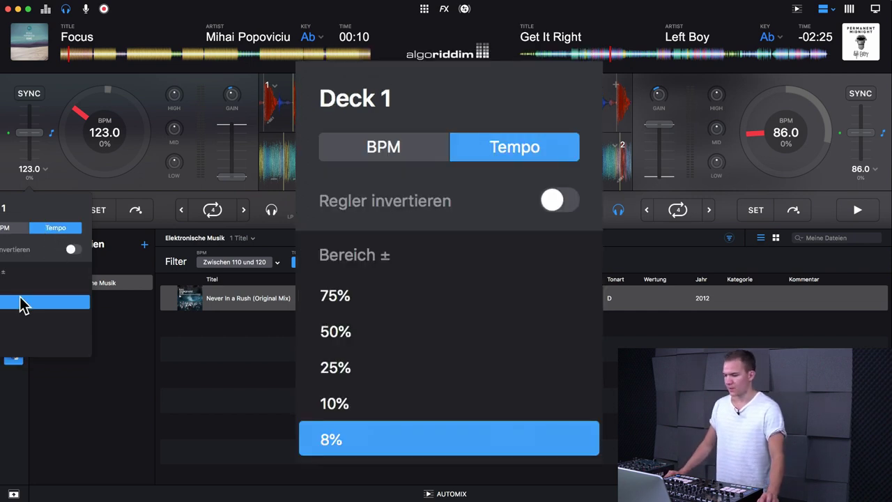
click(12, 318)
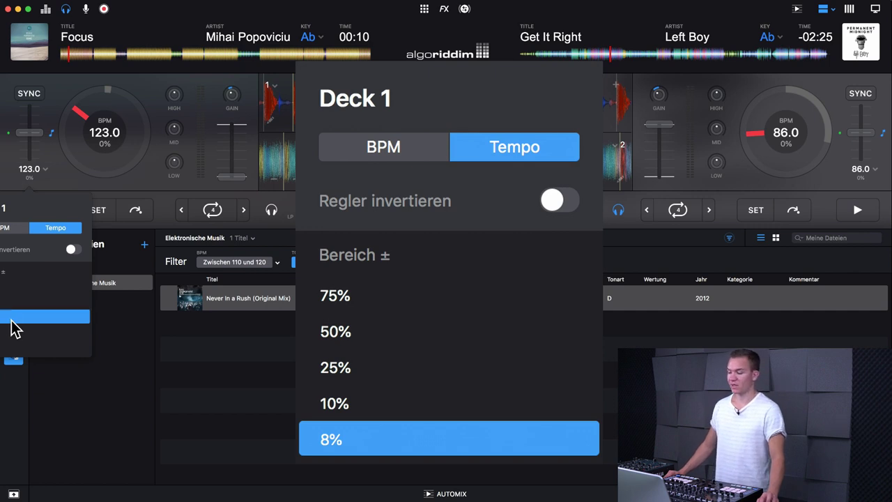
click(5, 332)
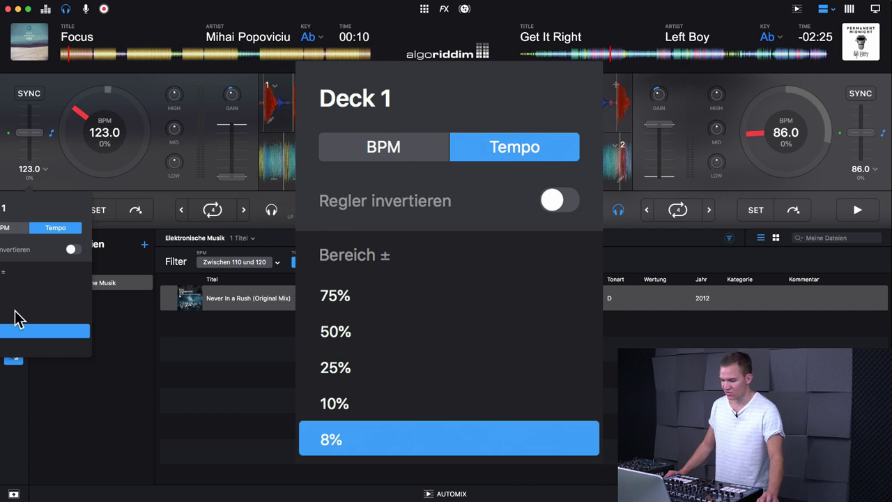
Try Deck 1's tempo slider and set its tempo range to ±8%
click(53, 162)
mouse_move(33, 134)
mouse_down()
mouse_move(39, 162)
mouse_move(41, 134)
mouse_up()
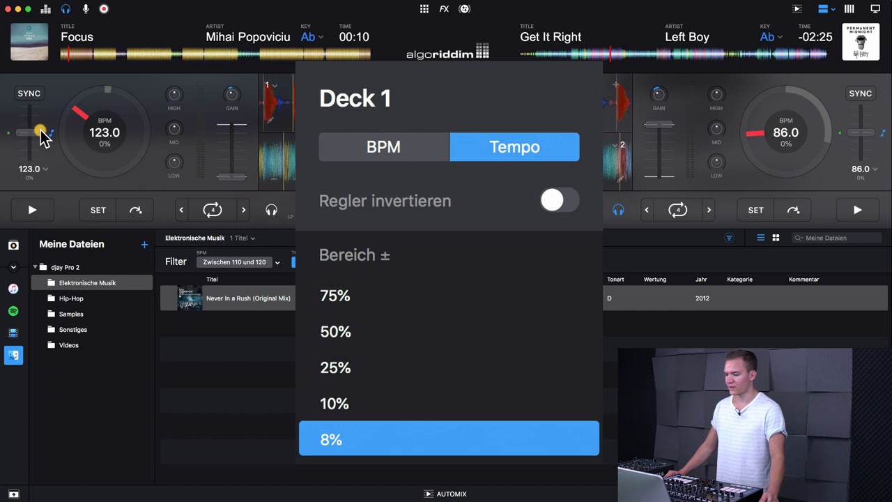
click(39, 169)
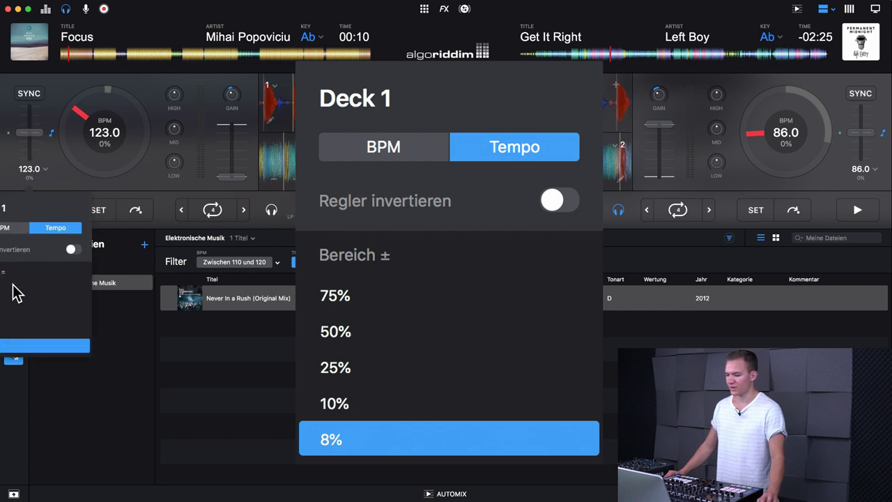
click(10, 170)
mouse_move(32, 130)
mouse_down()
mouse_move(37, 159)
mouse_move(39, 138)
mouse_up()
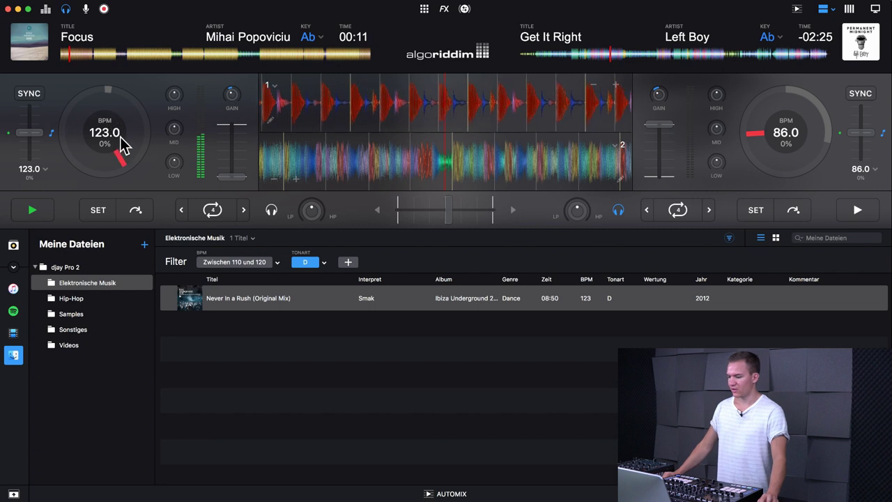
Scratch on Deck 1's platter and move the crossfader fully to Deck 1's side
drag(78, 130, 76, 114)
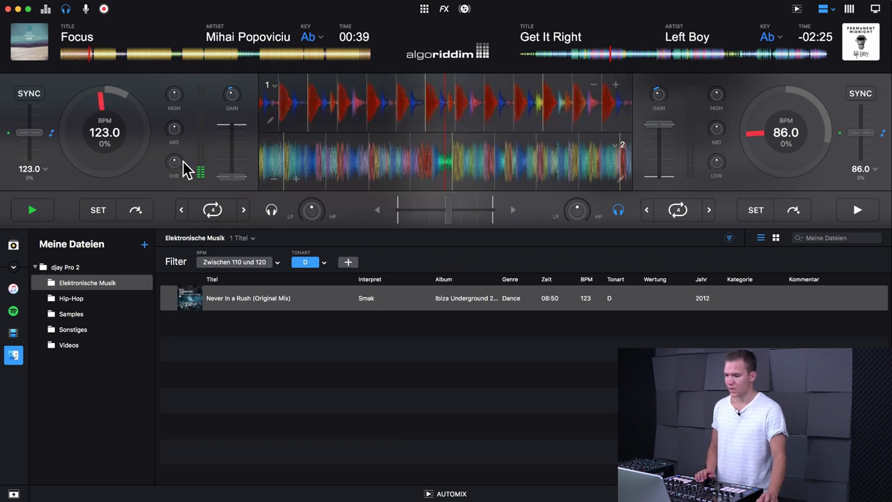
mouse_move(235, 103)
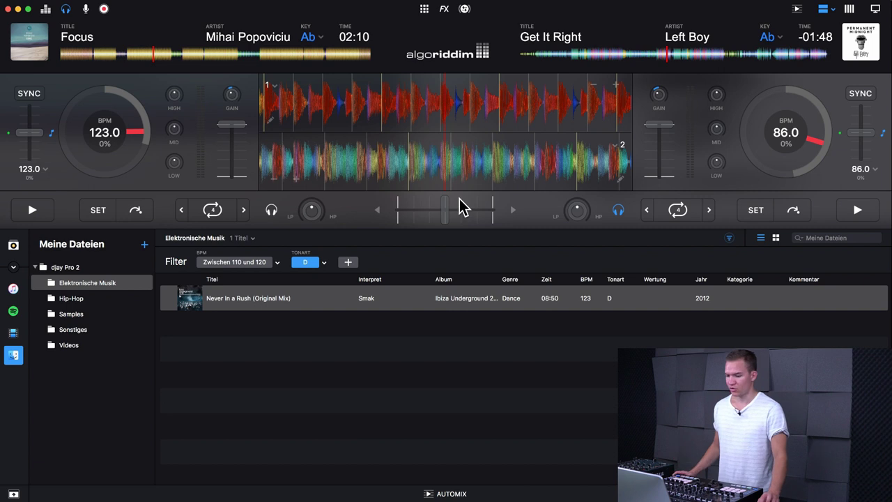
mouse_move(416, 219)
mouse_down()
mouse_move(497, 222)
mouse_move(416, 222)
mouse_move(477, 221)
mouse_move(434, 220)
mouse_up()
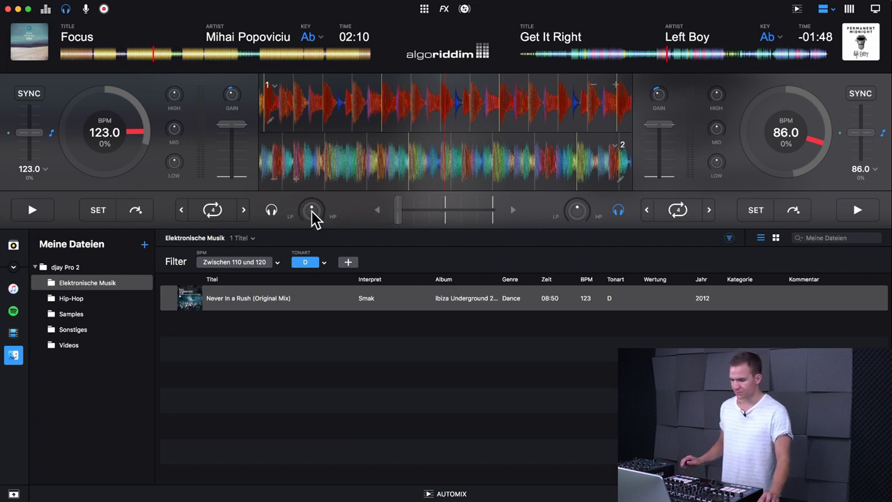
Play Deck 1 to try the high-pass filter, reset the filter knob to neutral and pause the deck
key(space)
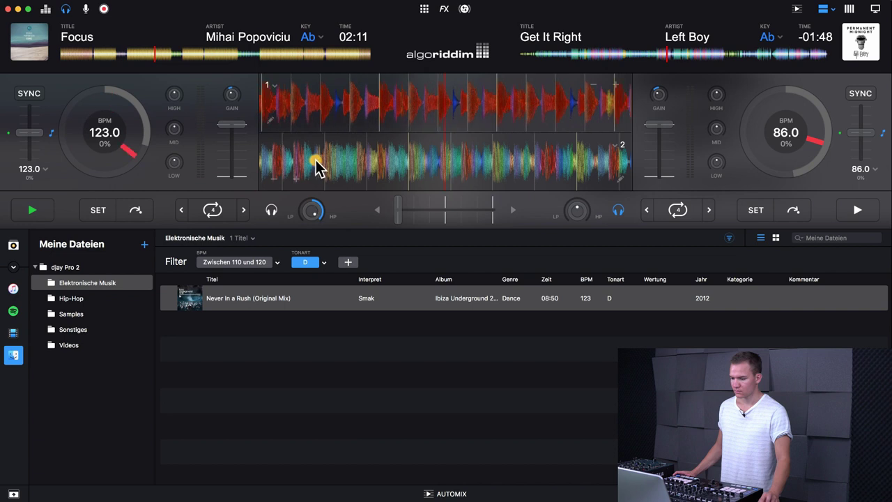
click(312, 211)
key(space)
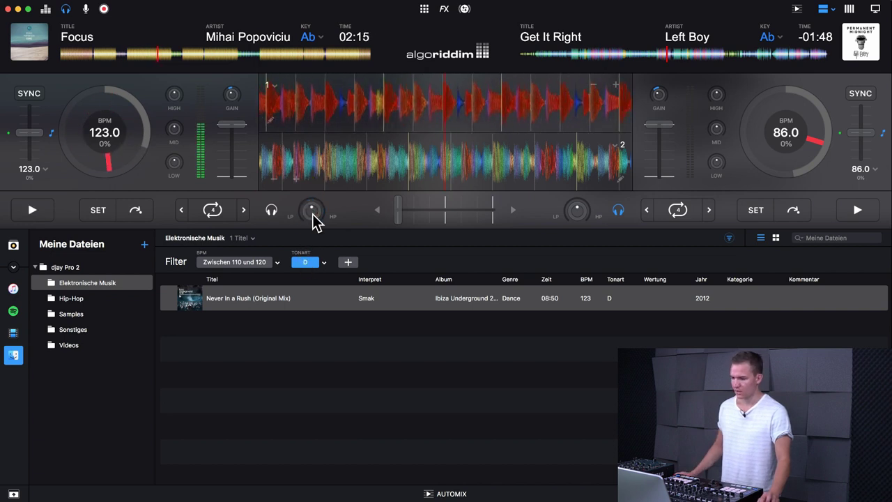
Try longer and shorter loop lengths on Deck 1 and activate a 4-beat loop
click(243, 210)
click(244, 210)
click(243, 210)
click(182, 210)
click(182, 211)
click(182, 211)
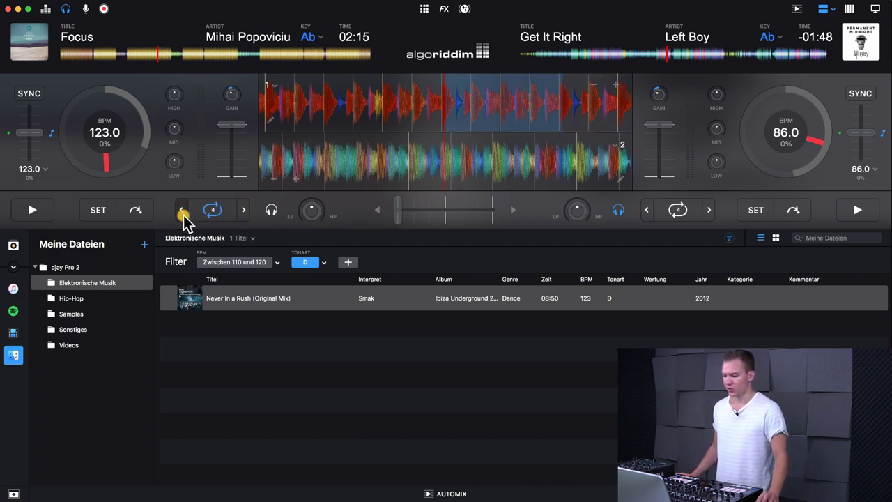
click(182, 211)
click(182, 210)
click(244, 210)
click(244, 210)
click(243, 210)
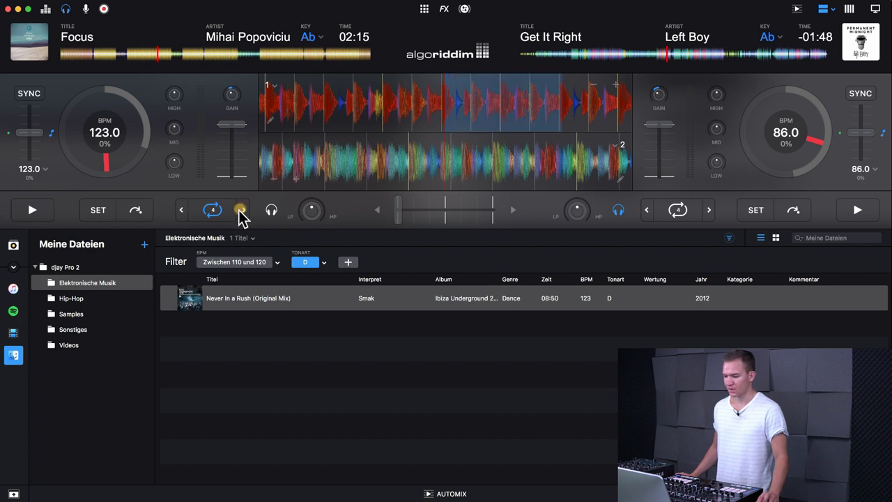
Play Deck 1's 4-beat loop, shorten it to 1/2 beat and exit the loop
click(216, 217)
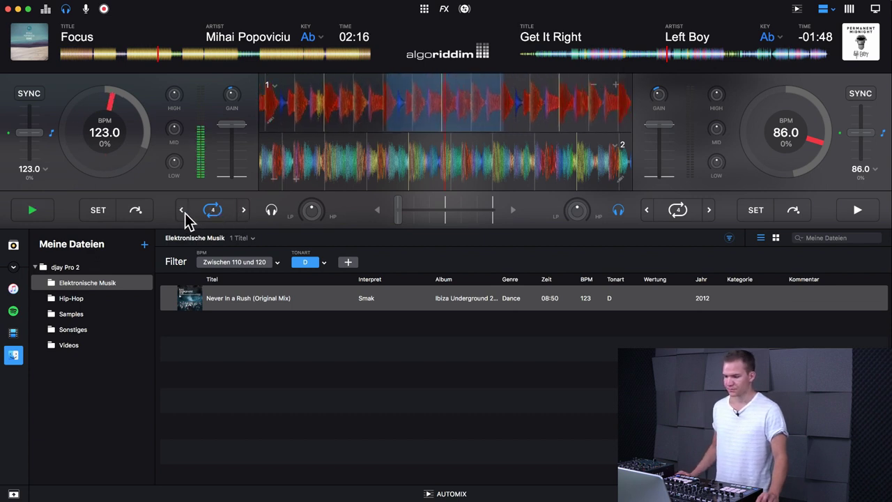
click(182, 210)
click(182, 211)
click(182, 211)
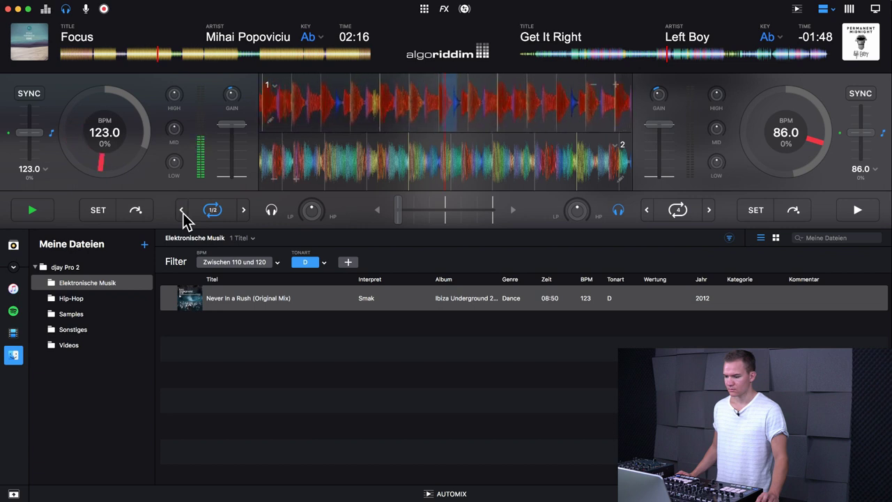
click(207, 216)
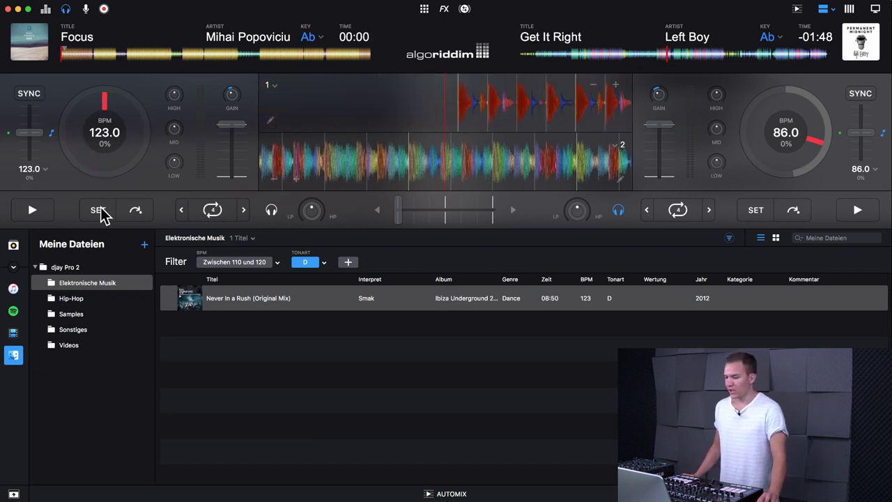
Play Deck 1 from about 01:49, set cue points at about 01:50 and 01:53, and jump back to each one
click(40, 210)
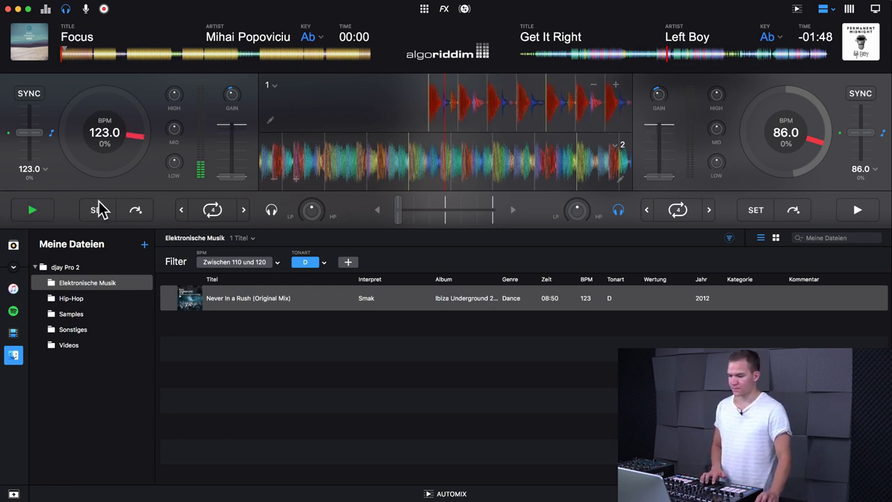
click(141, 54)
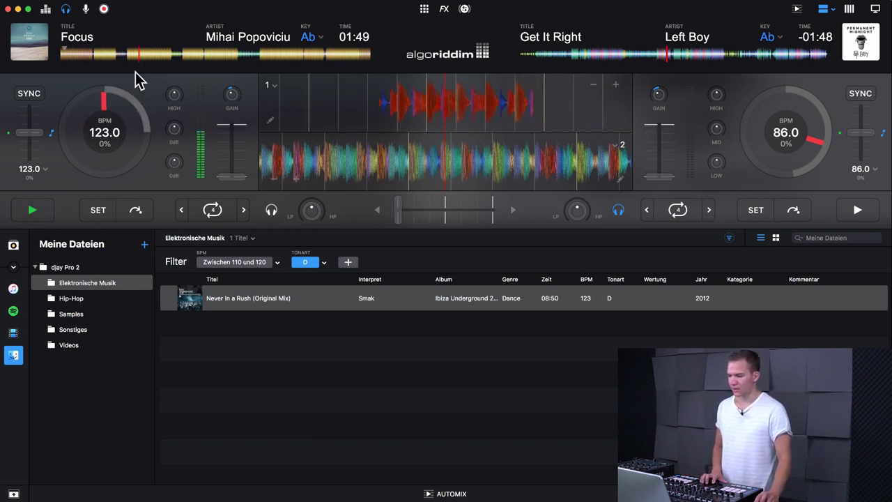
click(136, 211)
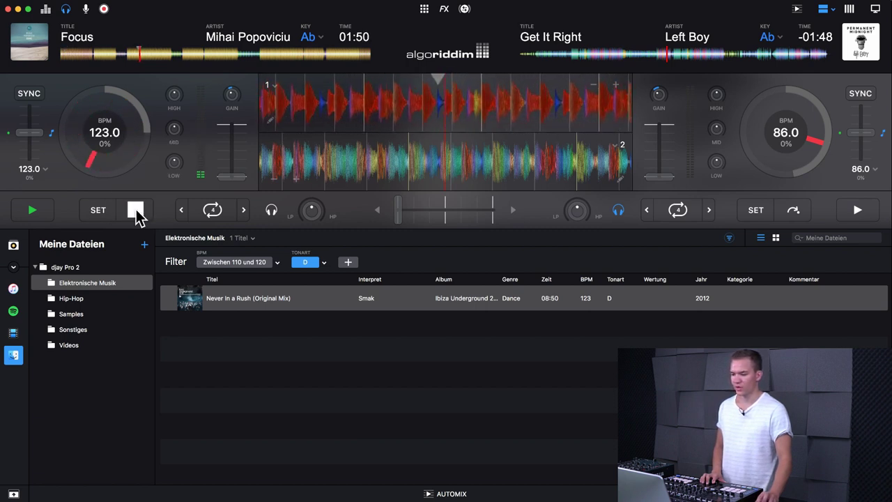
click(135, 210)
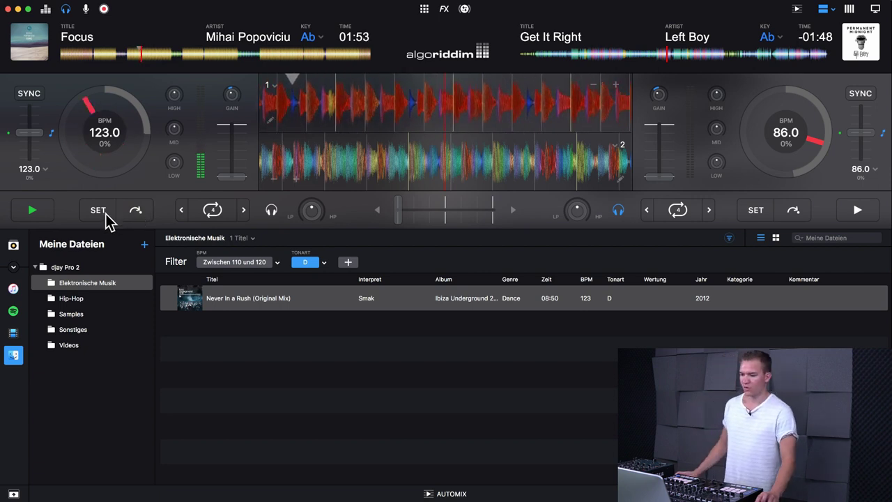
click(104, 214)
click(134, 212)
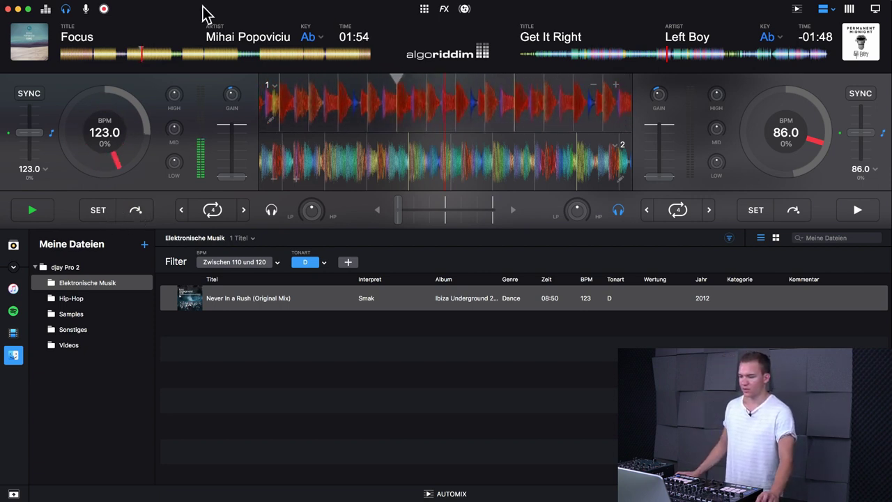
Move Deck 1 to about 03:03, set a cue point there, jump back to it and pause the deck
click(192, 55)
click(102, 207)
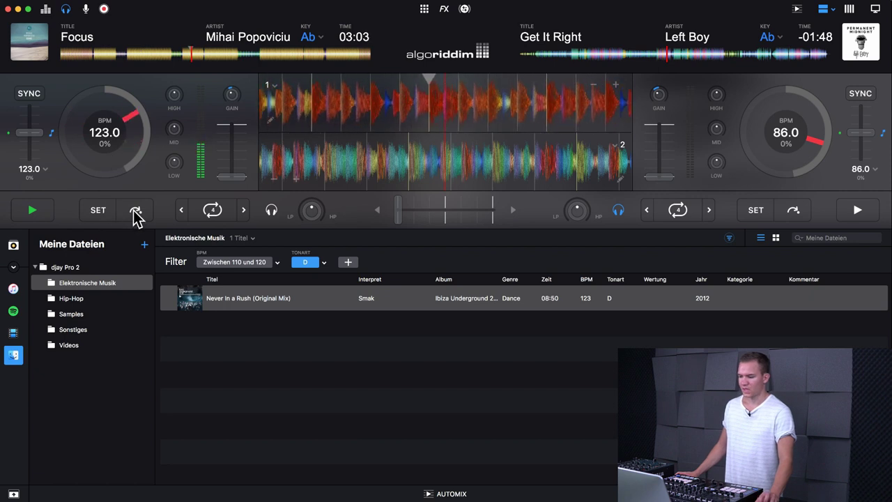
click(135, 216)
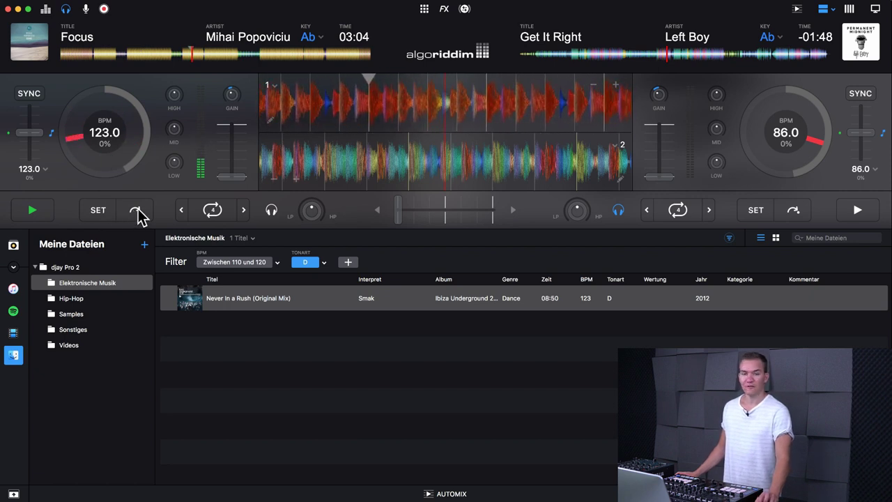
click(39, 215)
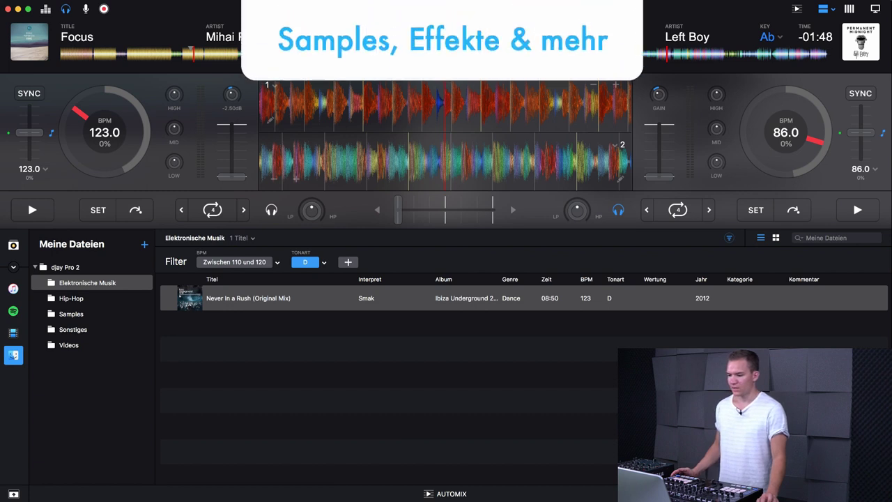
Show the sampler, try the Sound FX and DJ Qbert Beat Kit packs, and load the Essentials pack
click(424, 8)
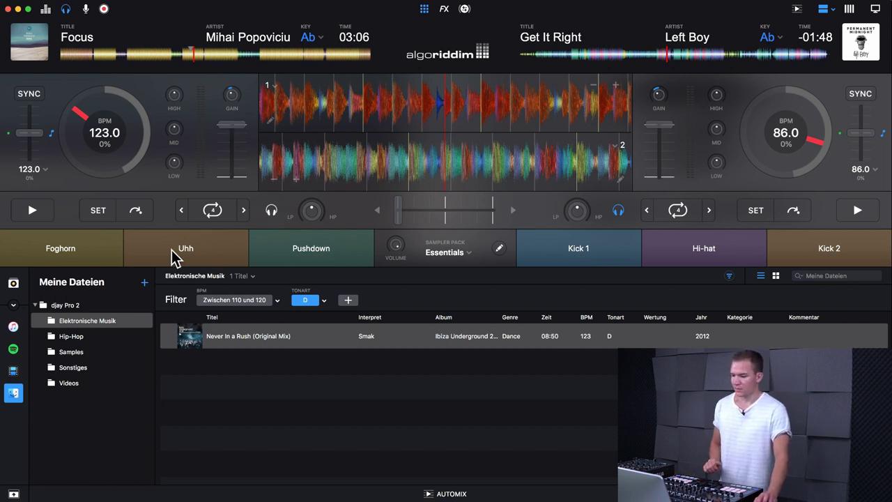
click(453, 257)
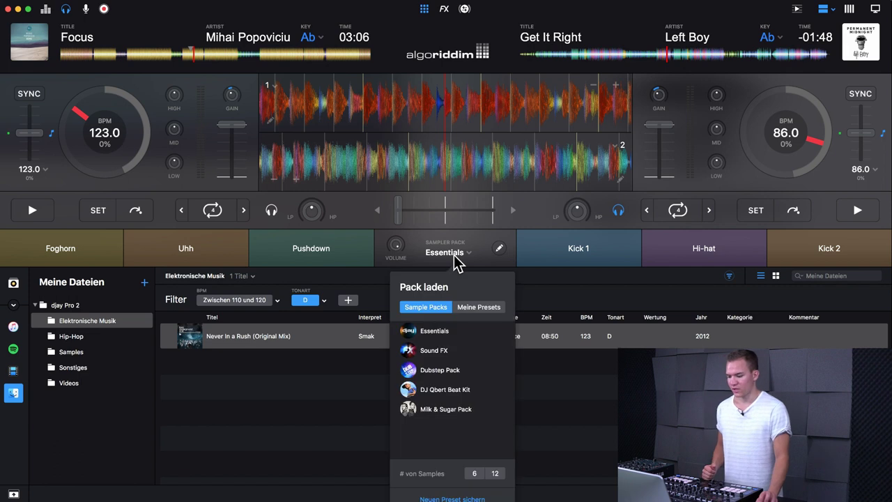
click(440, 351)
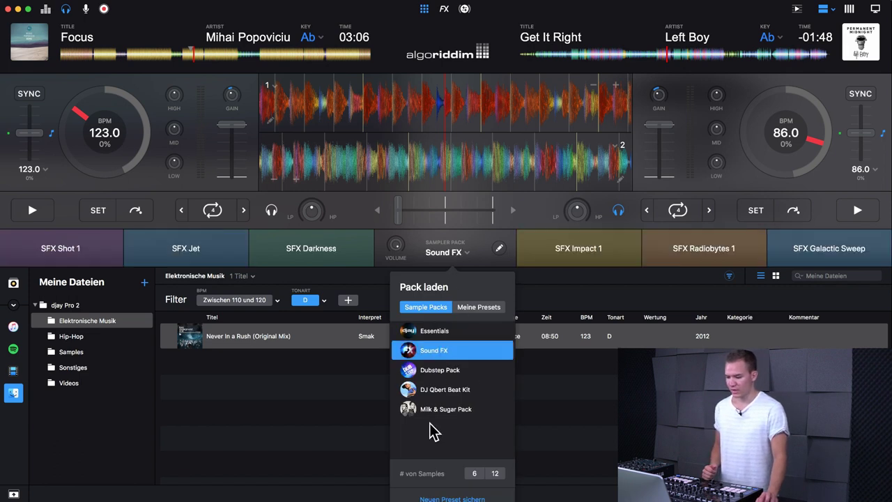
click(443, 388)
click(441, 332)
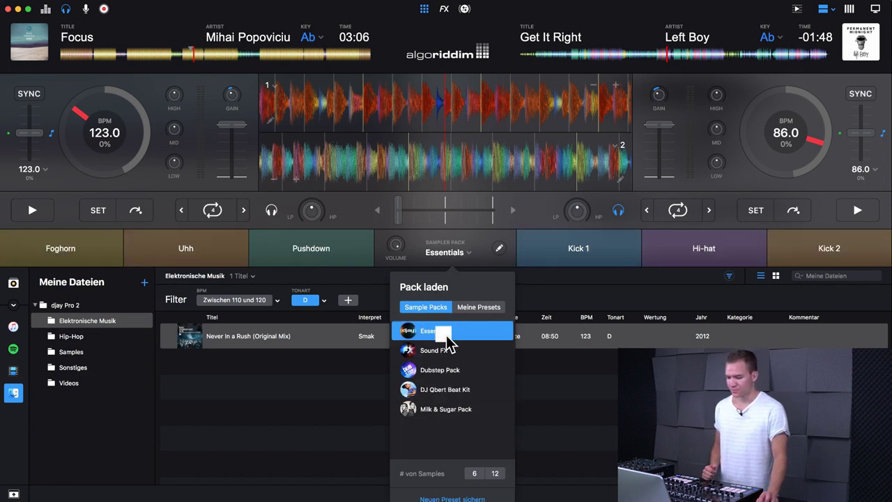
Set the number of samples shown for the Essentials pack to 12 and close the pack options
click(478, 474)
click(496, 474)
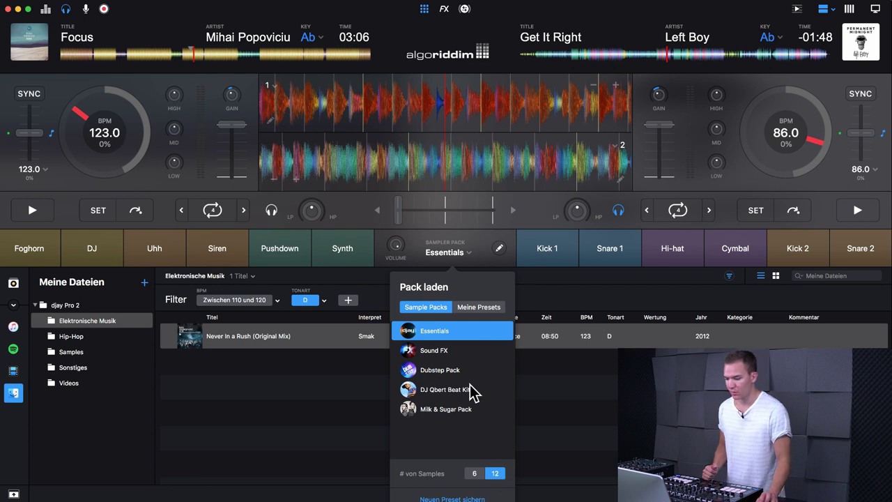
click(342, 275)
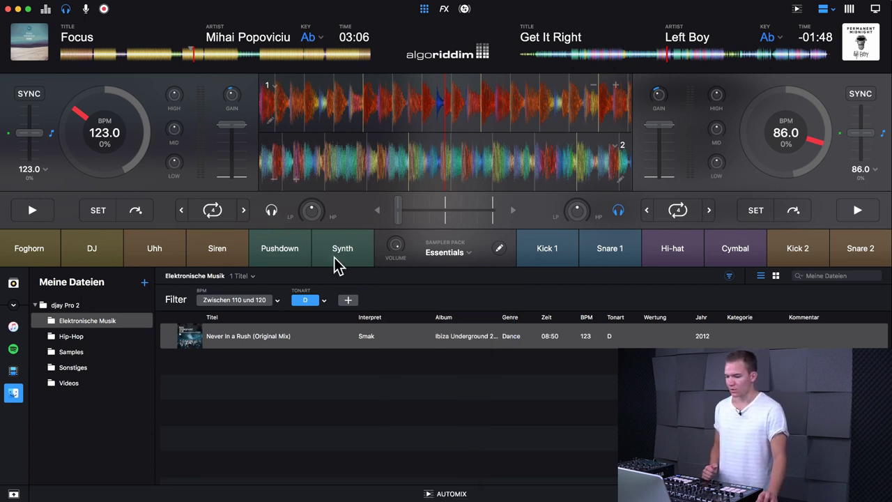
Trigger the Pushdown sample and try the sampler's volume control
click(282, 251)
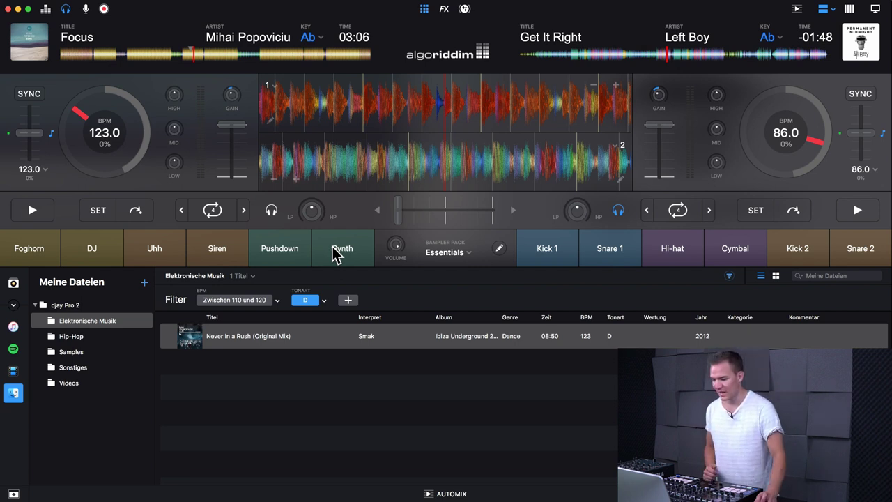
drag(398, 257, 393, 213)
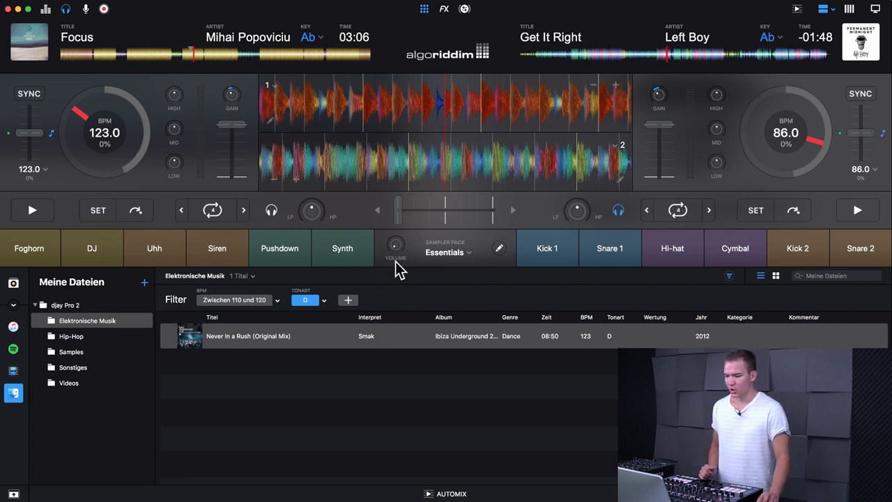
Turn on sampler editing, open the Synth slot's options and look through the available Essentials samples
click(501, 250)
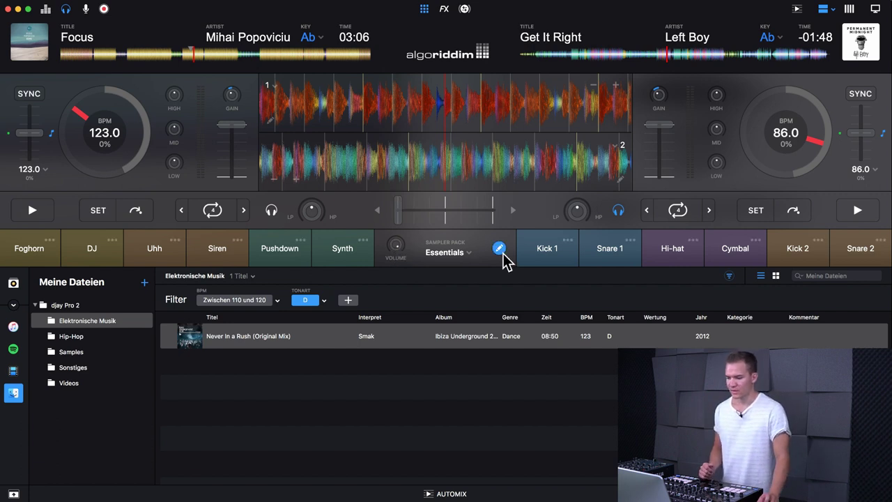
click(361, 241)
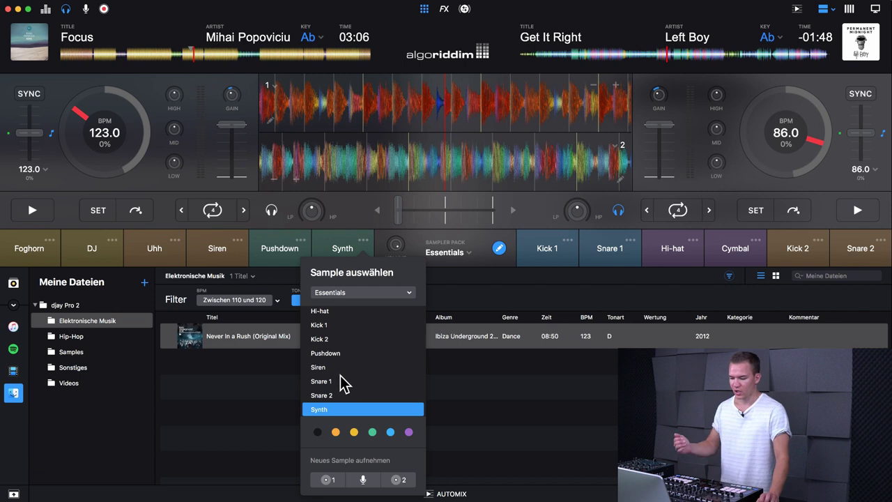
scroll(352, 370, up, 4)
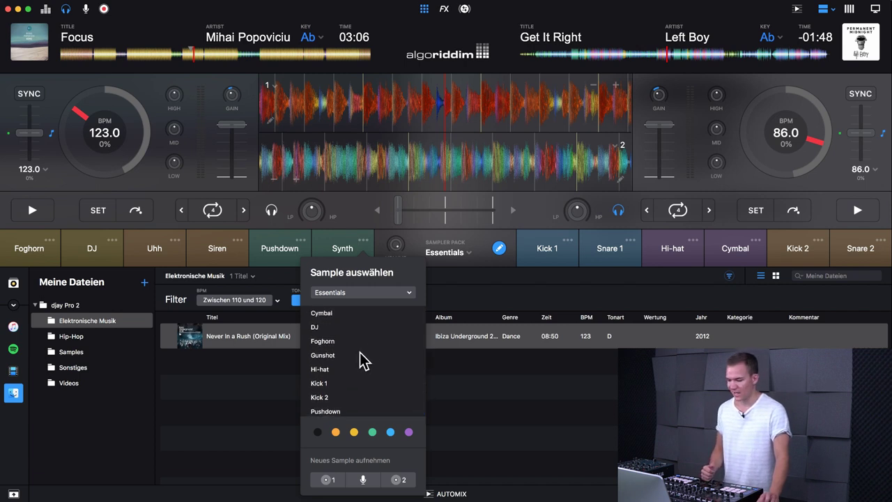
scroll(370, 354, down, 4)
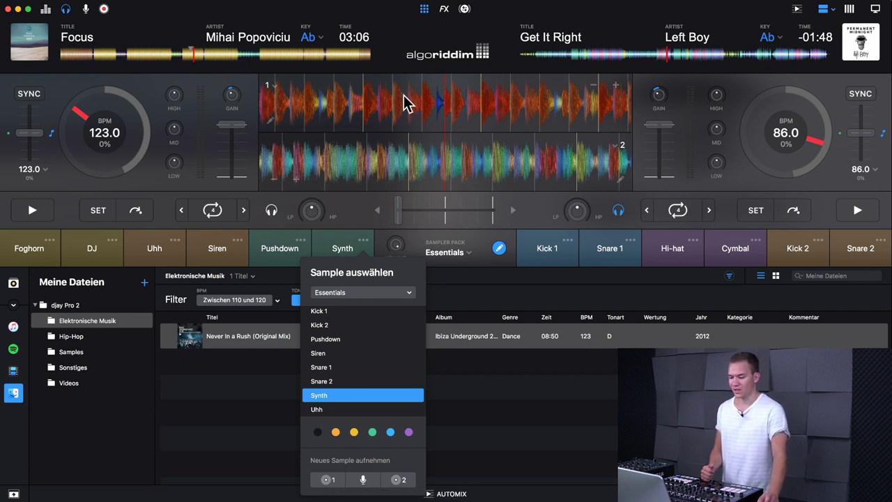
Record a new sample from deck 1 into the Synth slot while the deck plays, close the slot's options and trigger the sample
click(327, 479)
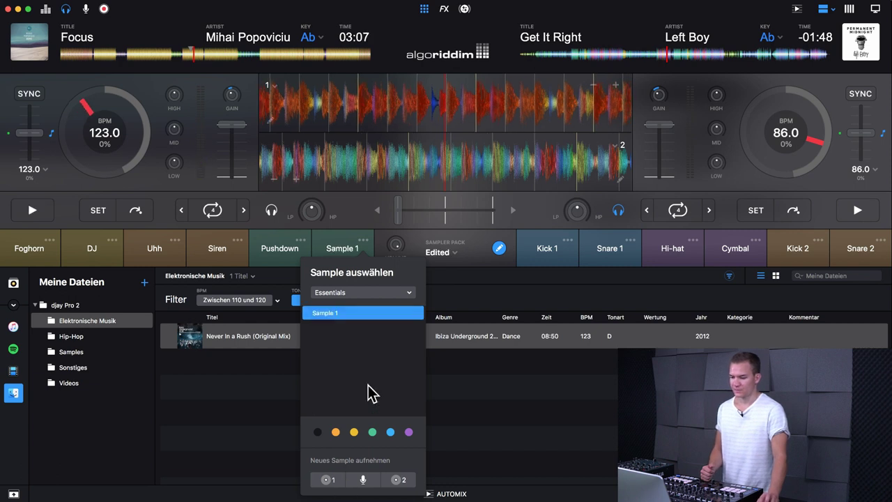
click(328, 479)
key(space)
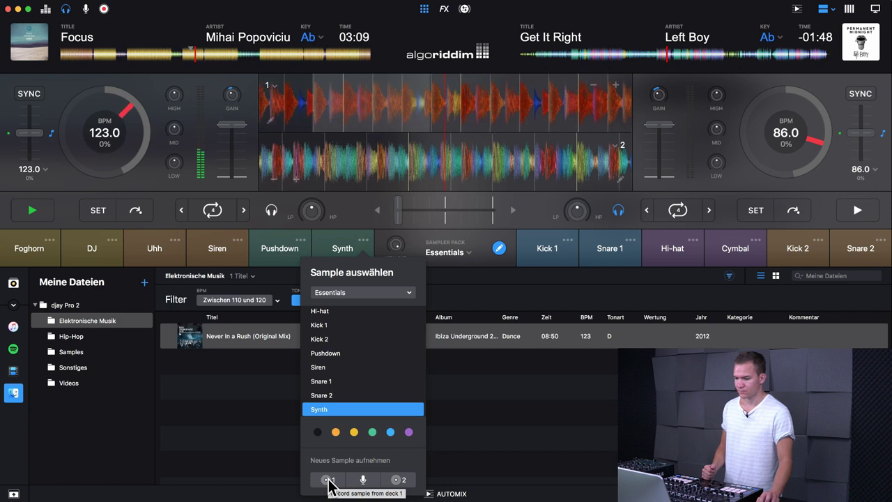
click(328, 480)
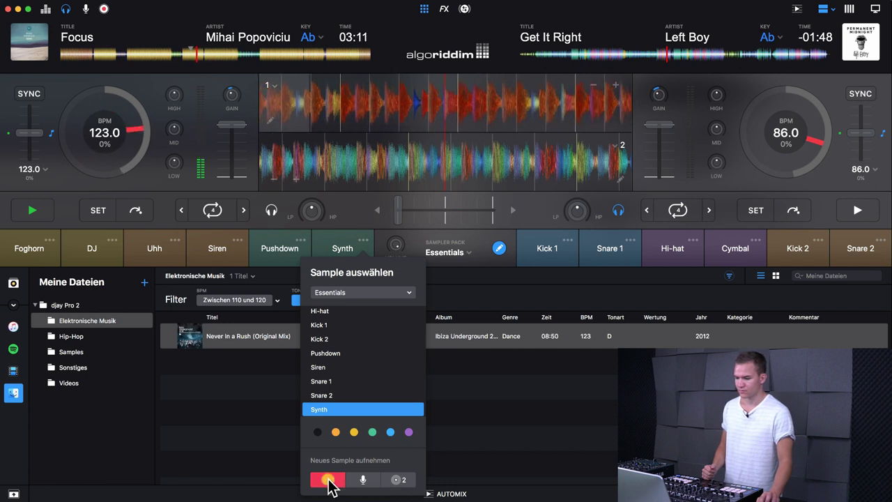
click(327, 480)
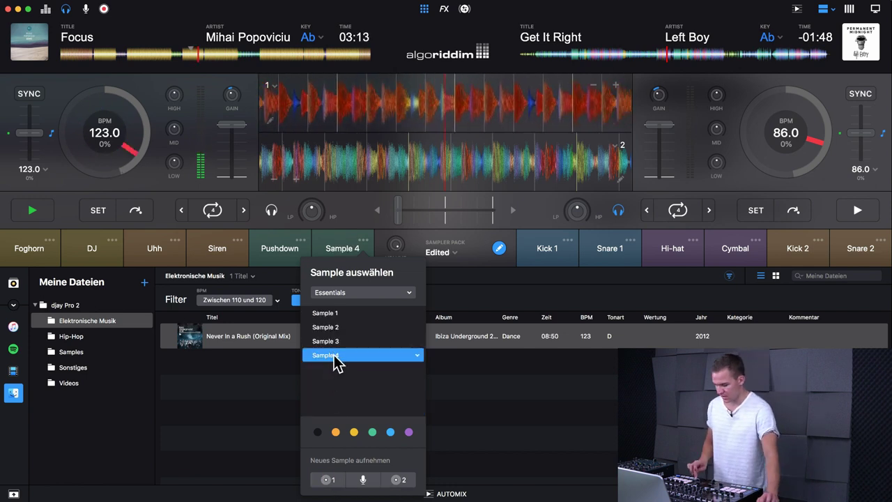
key(space)
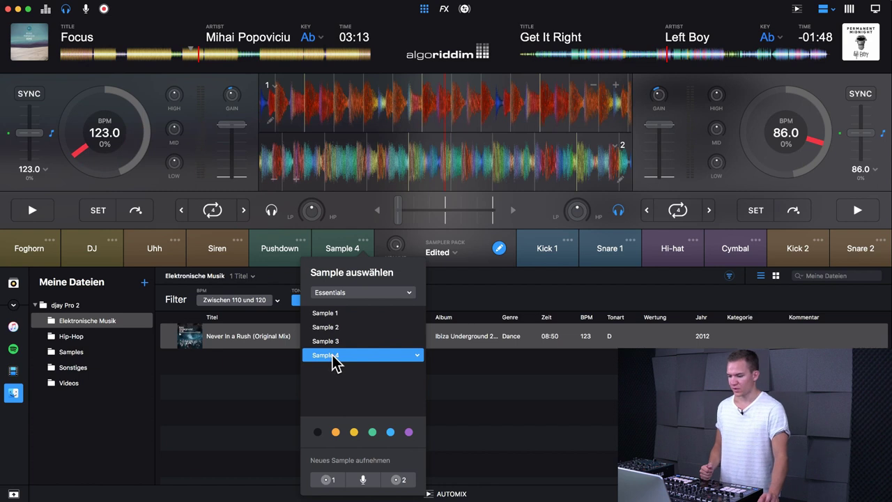
click(354, 230)
click(348, 252)
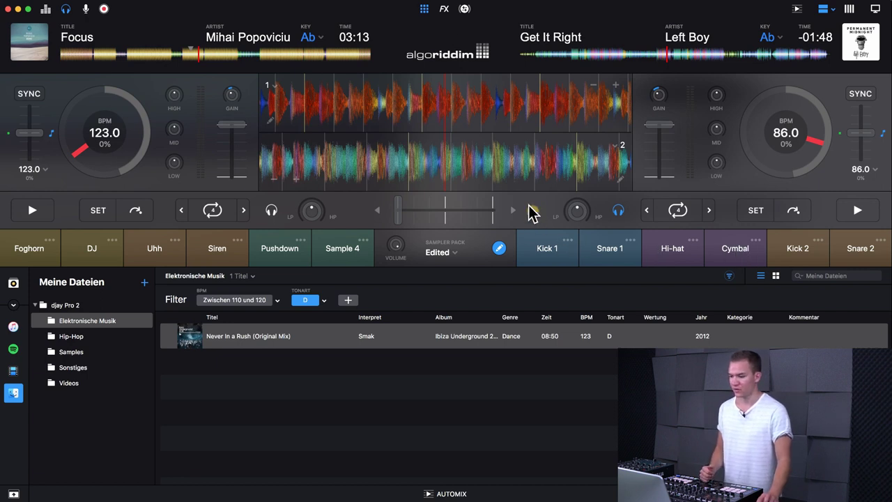
Show the effects controls, try the Echo effect on deck 1 with its strength slider and switch it off
click(444, 9)
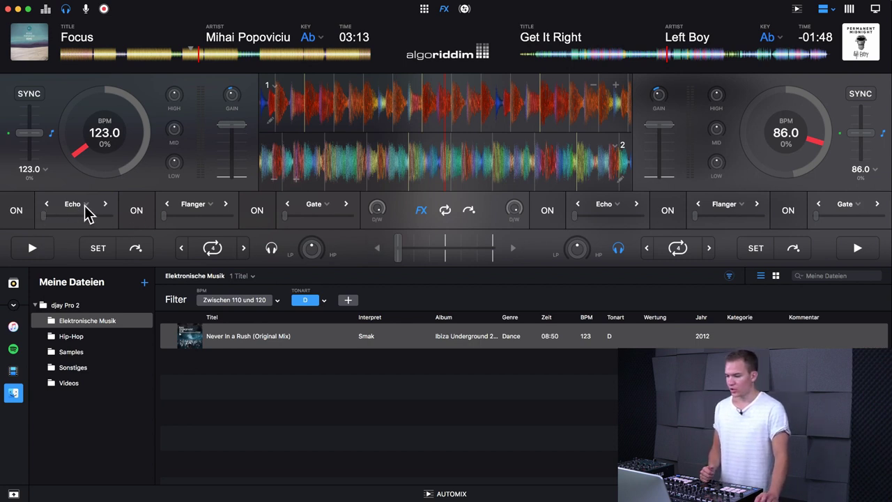
click(18, 217)
mouse_move(51, 220)
mouse_down()
mouse_move(105, 220)
mouse_move(36, 220)
mouse_up()
click(28, 219)
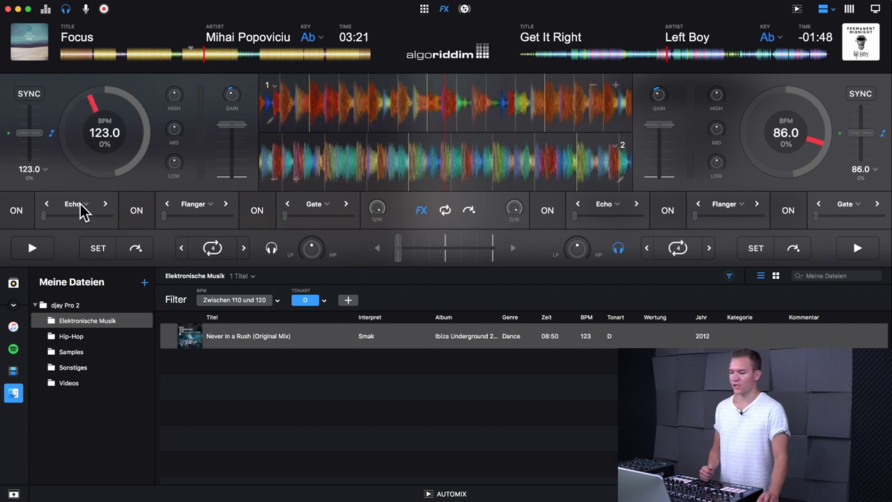
Switch deck 1's first effect slot to Bit Crusher and look through the Audio, AV and favorites effect lists
click(105, 204)
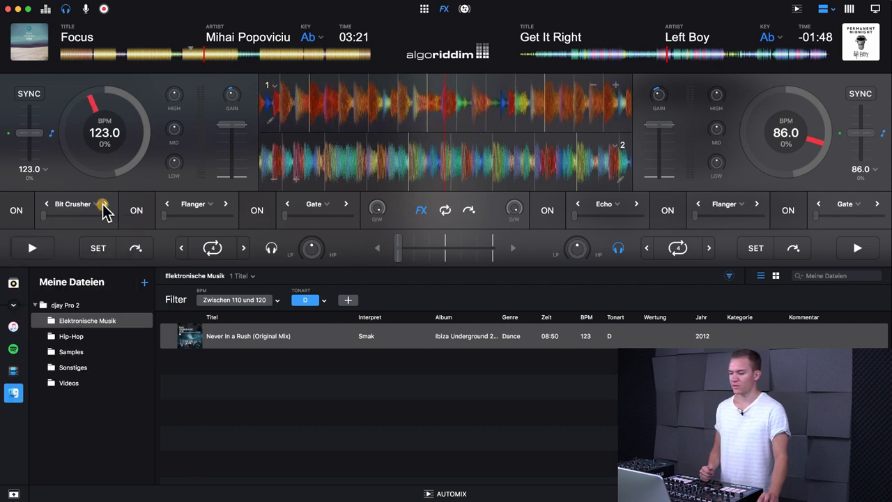
click(102, 205)
scroll(76, 321, down, 2)
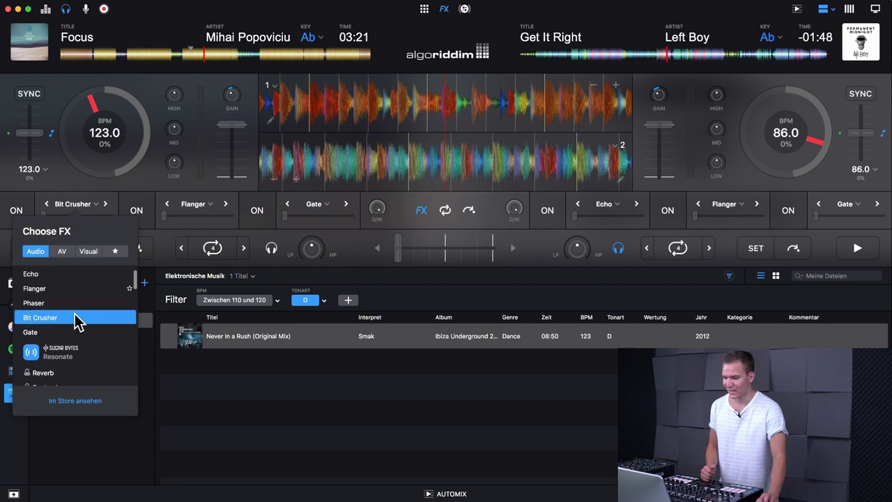
scroll(77, 320, down, 3)
scroll(73, 307, up, 3)
click(62, 253)
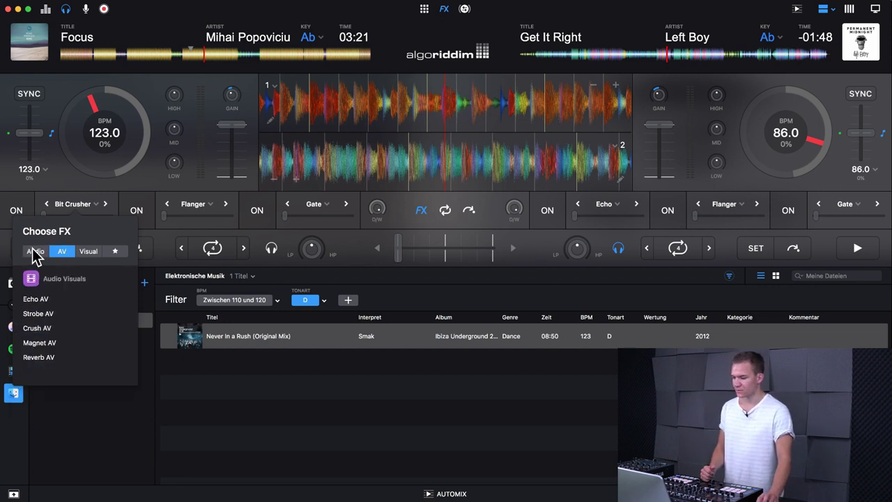
click(36, 252)
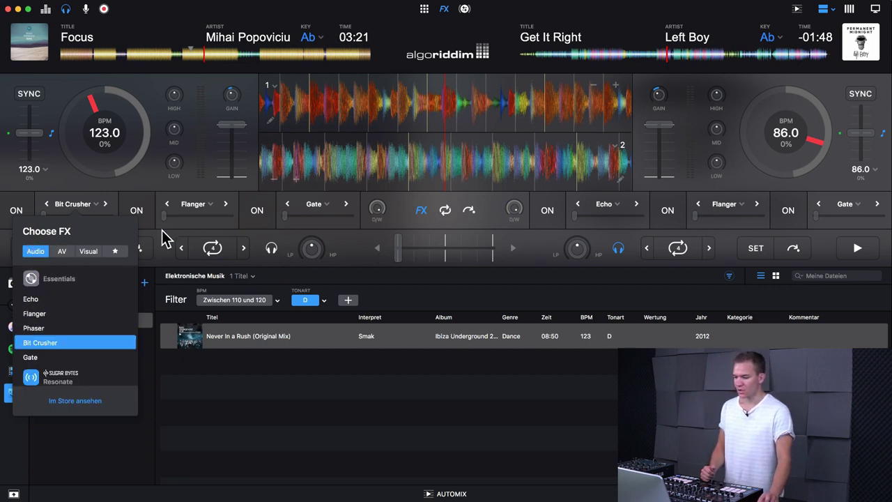
click(115, 252)
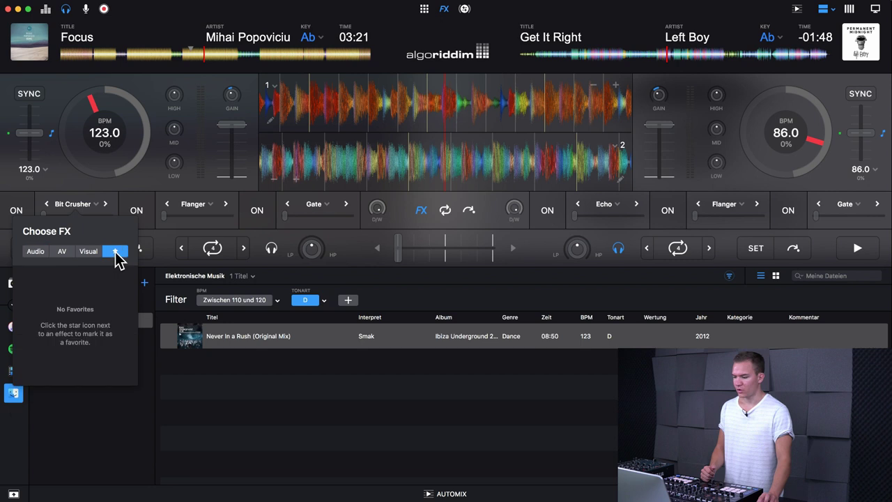
click(31, 252)
click(167, 240)
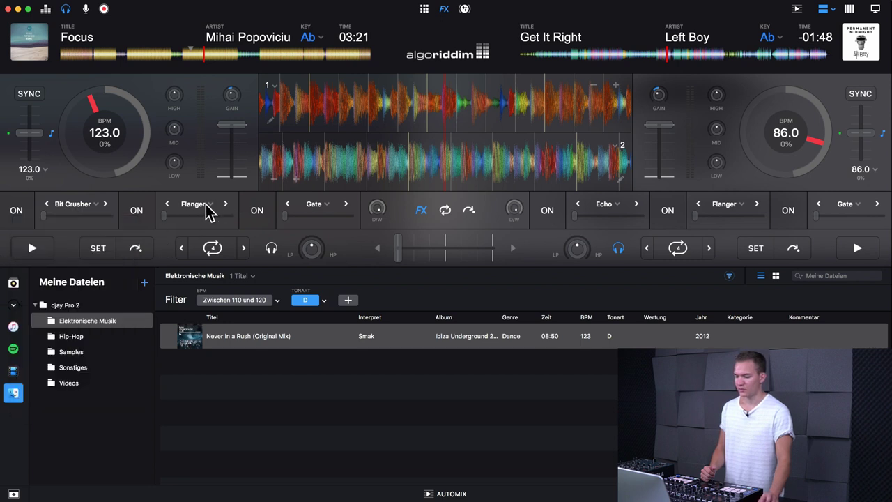
Activate Bit Crusher on deck 1, try the dry/wet control and switch the effect off
click(207, 209)
click(207, 209)
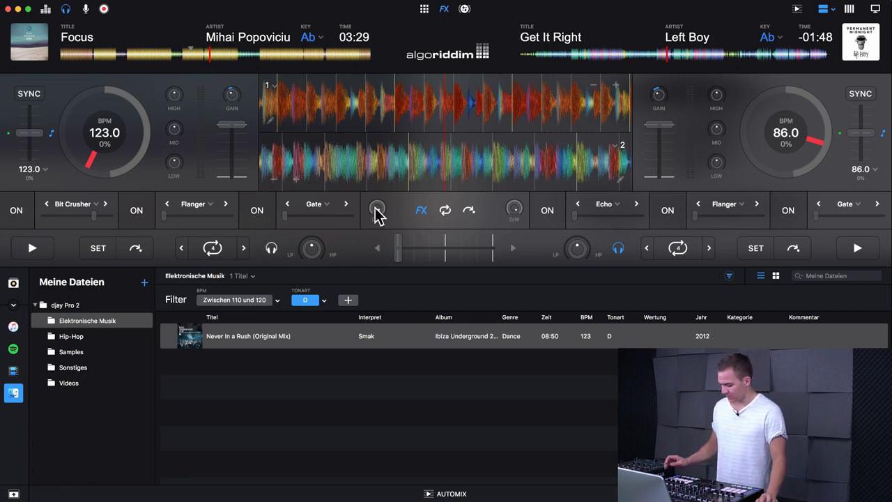
click(15, 213)
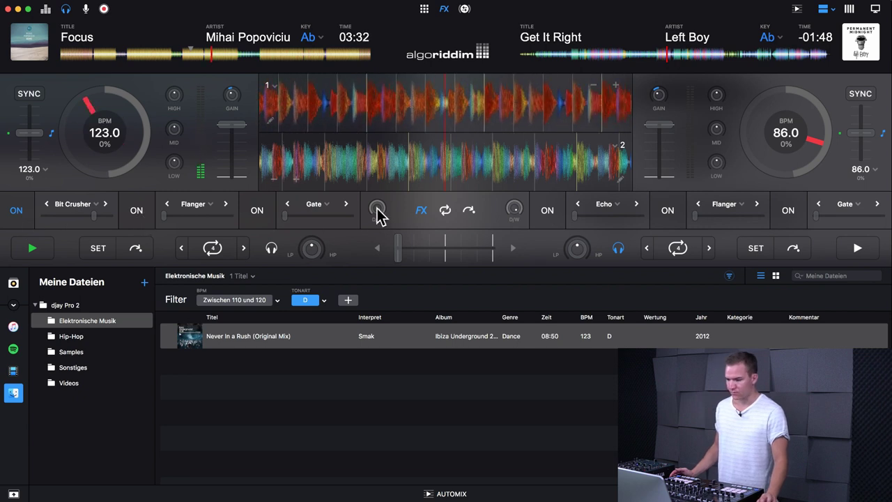
mouse_move(377, 212)
mouse_down()
mouse_move(374, 299)
mouse_move(370, 223)
mouse_move(378, 209)
mouse_up()
click(19, 215)
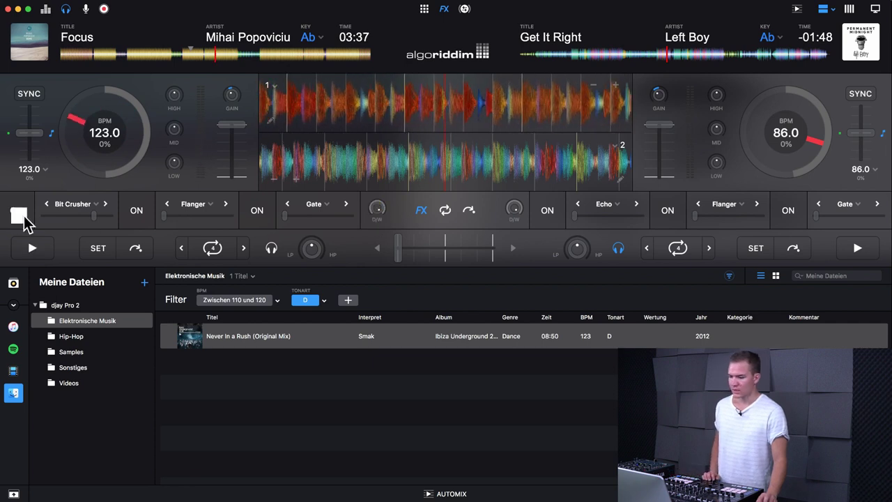
Show the loop controls, set a manual loop's in and out points on deck 1 and toggle looping
click(444, 210)
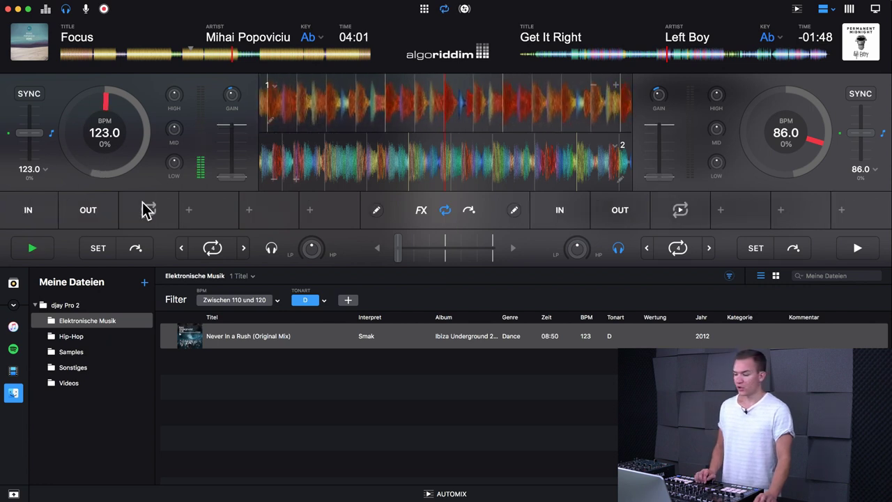
click(28, 208)
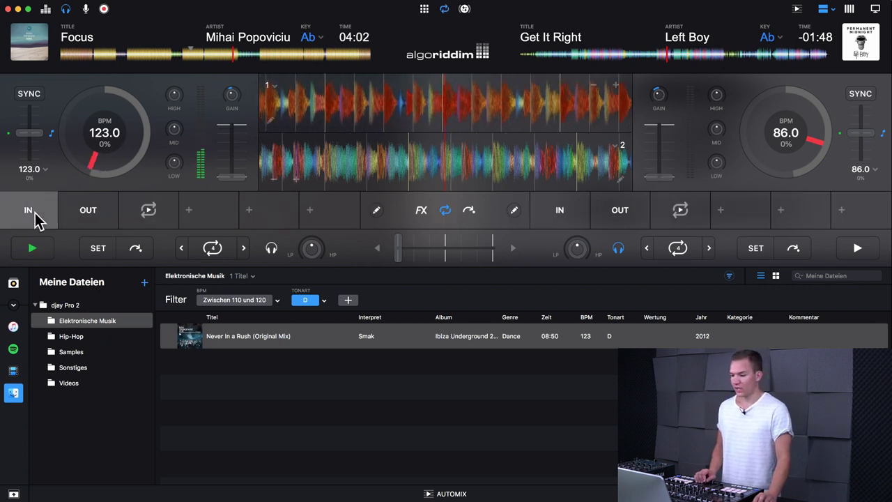
click(87, 212)
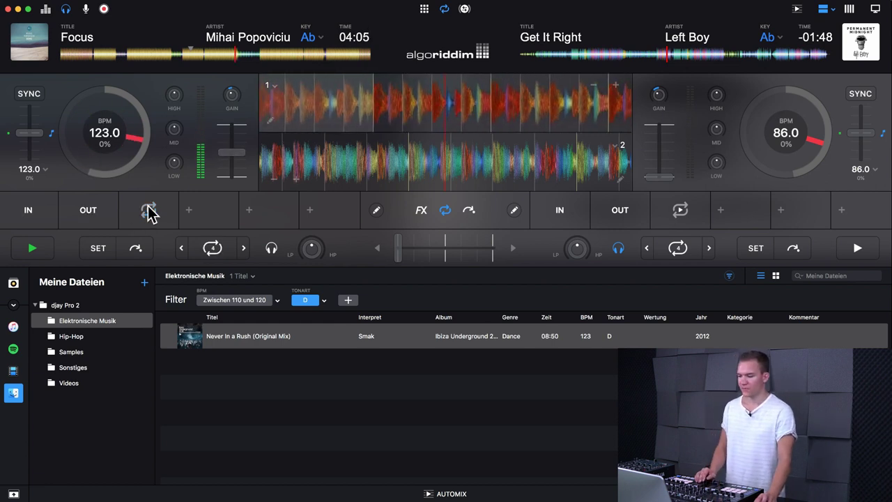
click(149, 211)
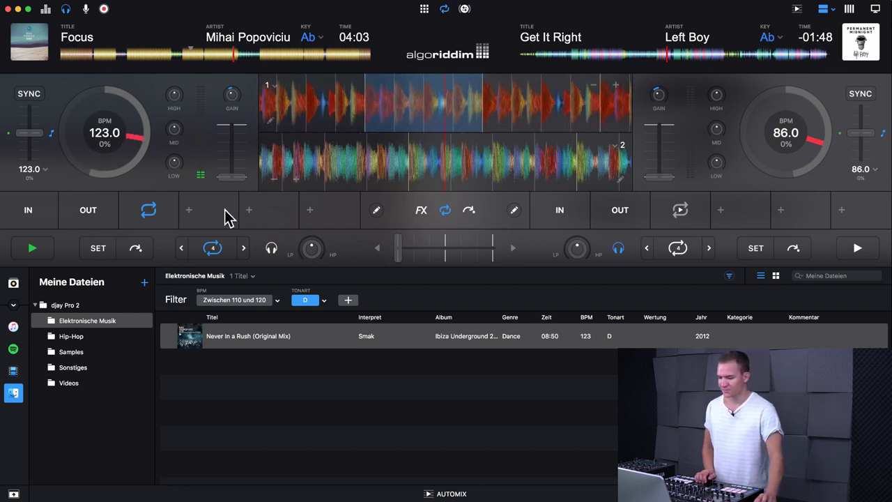
click(213, 248)
click(216, 249)
Set deck 1's loop length to 8 beats, save the loop in the first free slot and trigger it
click(244, 248)
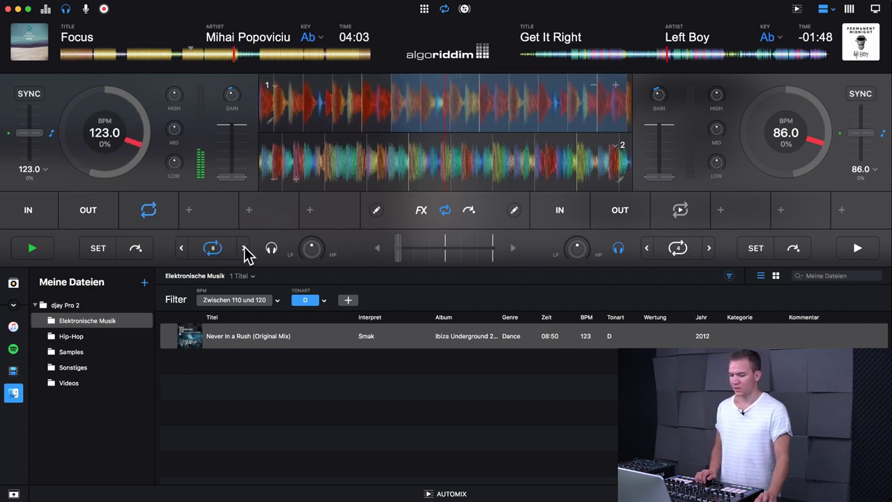
click(244, 248)
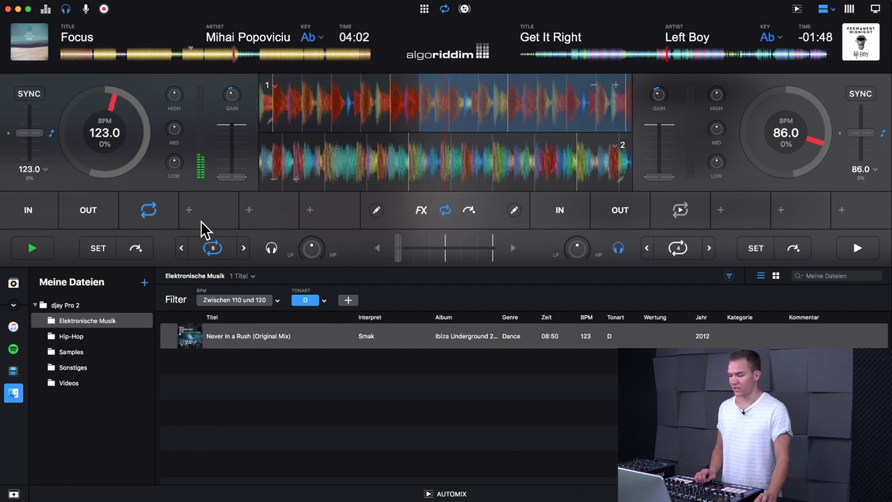
click(201, 215)
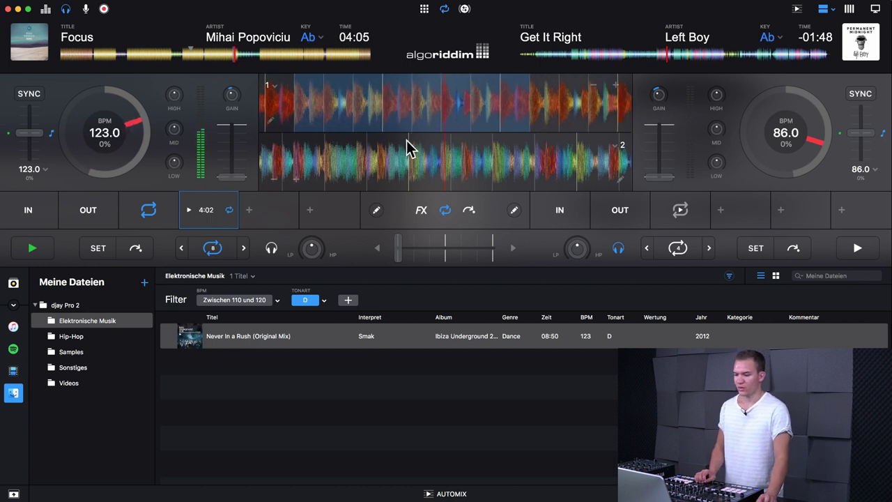
click(211, 211)
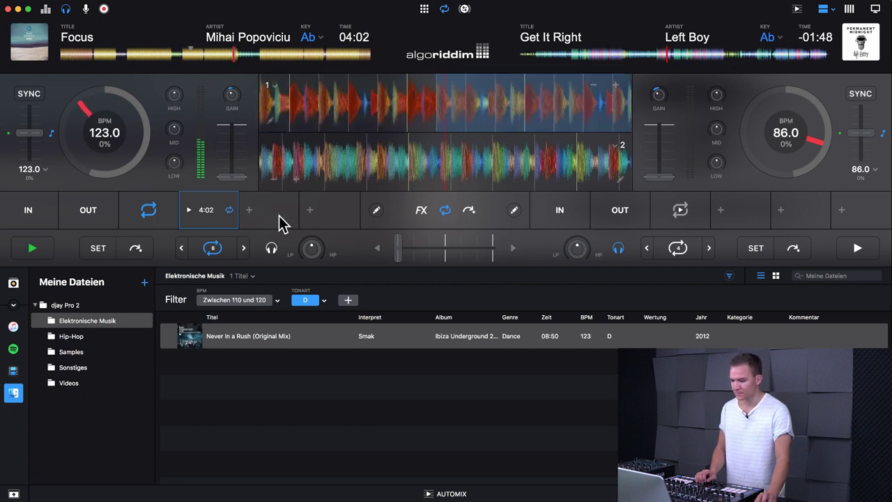
Delete the saved loop from deck 1's first loop slot and turn loop editing off
click(376, 211)
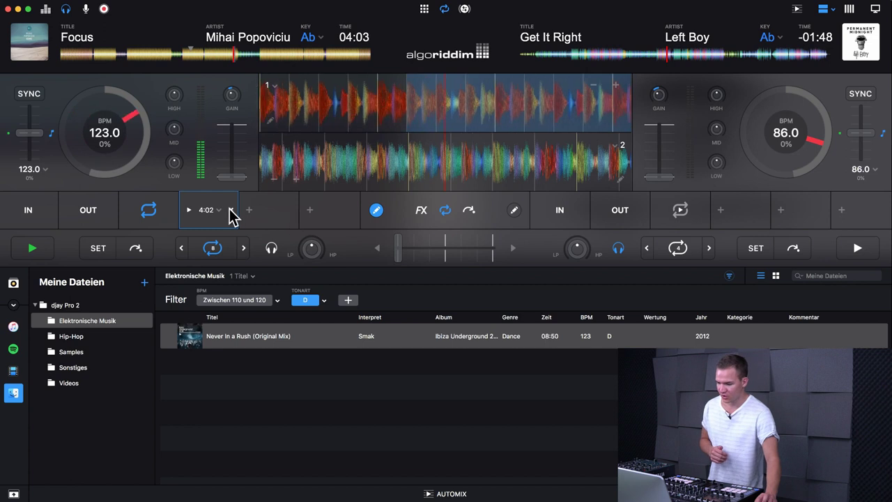
click(232, 209)
click(374, 212)
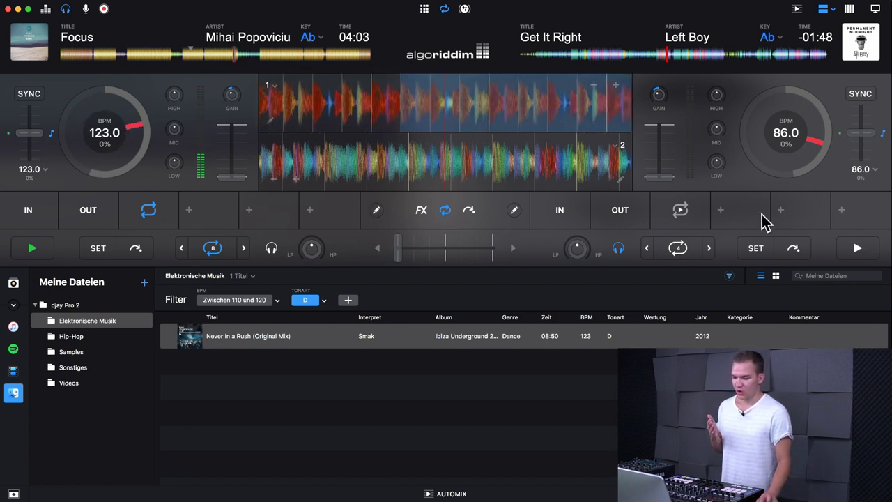
Switch to the cue point slots with deck 1's loop off and set cue points at 2:19 and 3:41
click(468, 211)
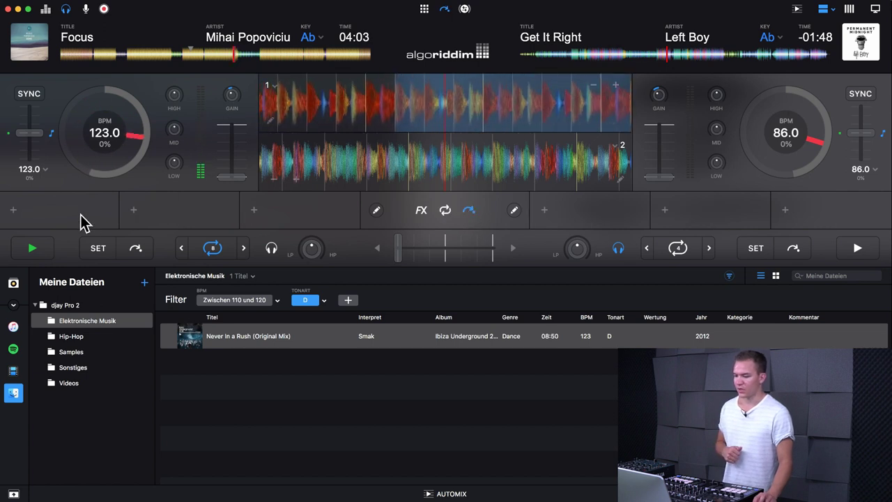
click(212, 248)
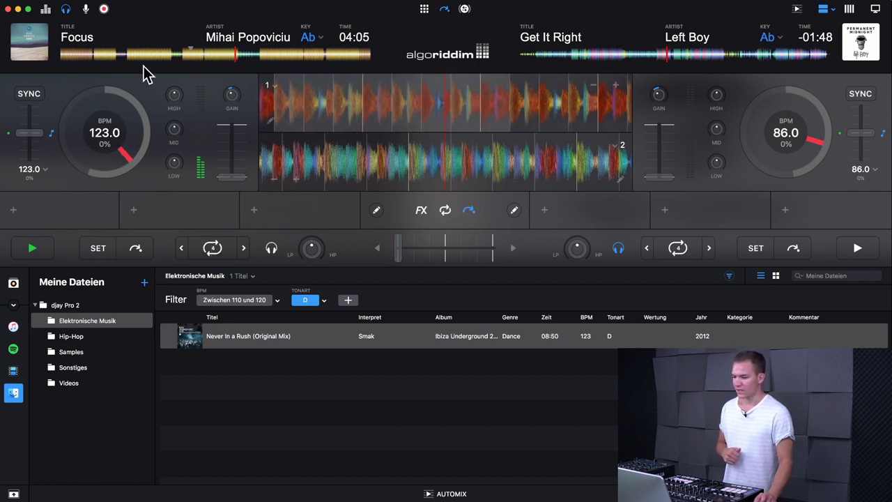
click(159, 53)
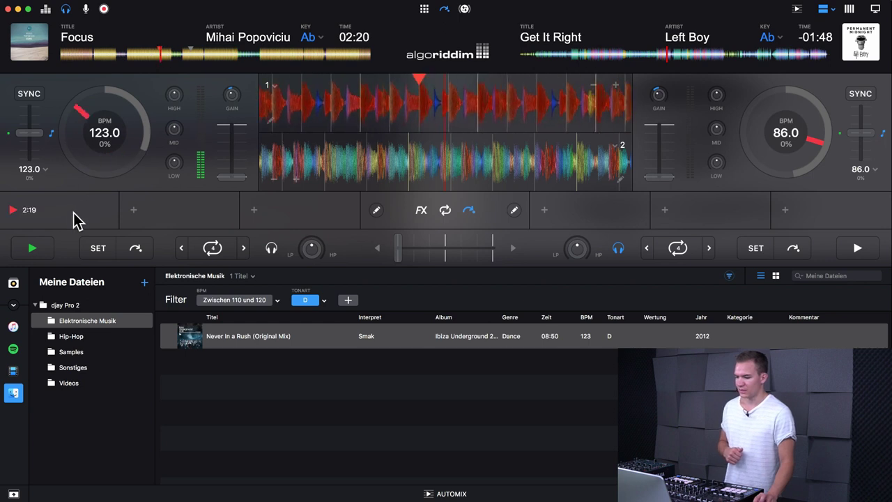
click(213, 55)
click(177, 212)
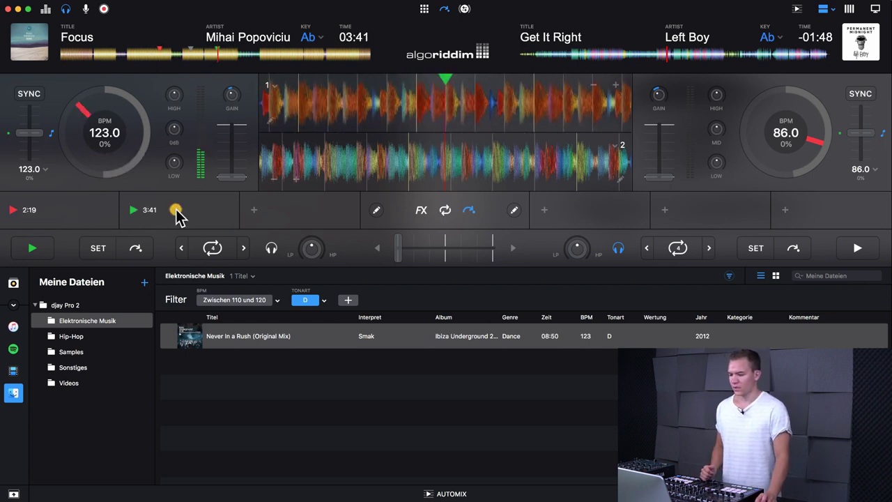
Jump back and forth between deck 1's two cue points and turn cue point editing on and off
click(92, 209)
click(174, 213)
click(61, 213)
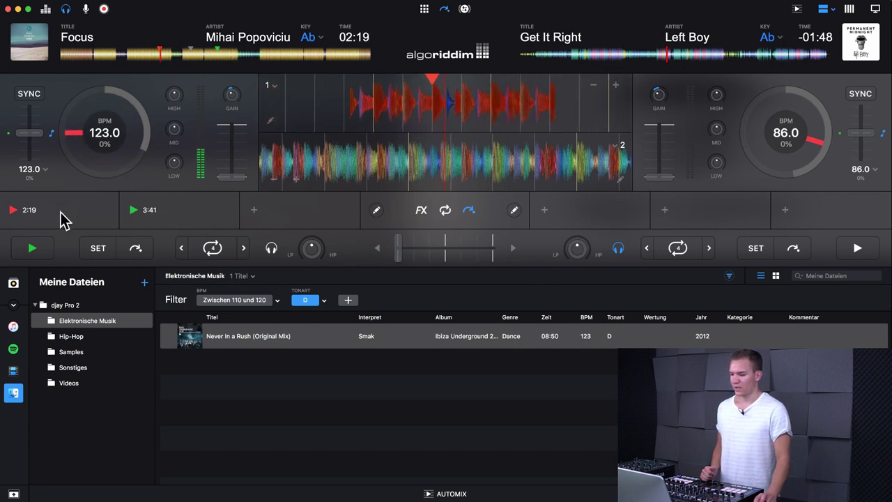
click(179, 211)
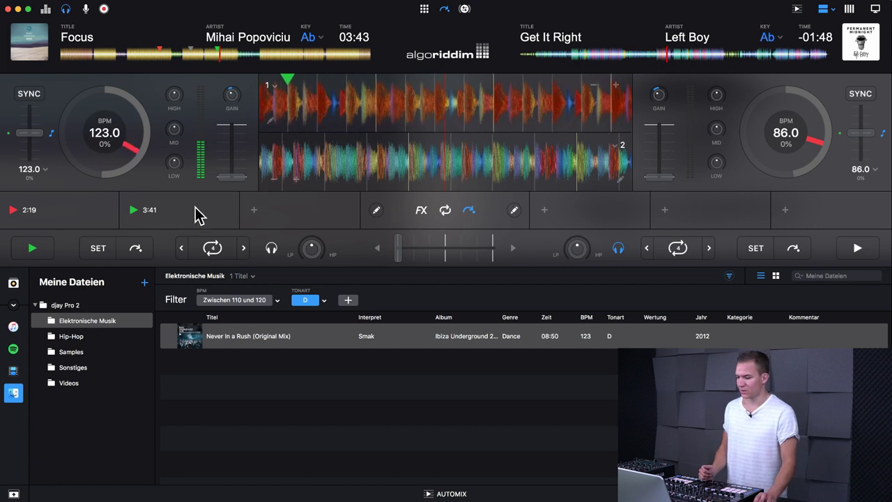
click(376, 211)
click(377, 211)
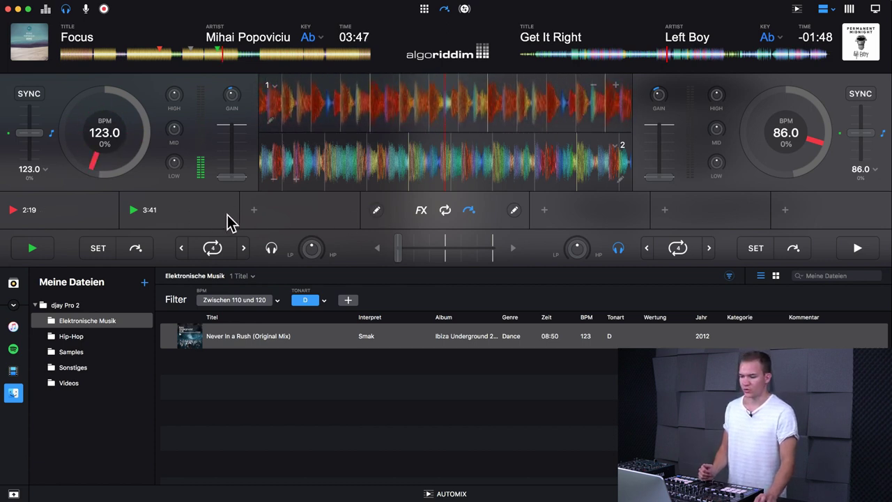
Show the advanced deck controls, hide the separate cue point row and switch deck 1 to 3 Cue Points mode
click(465, 9)
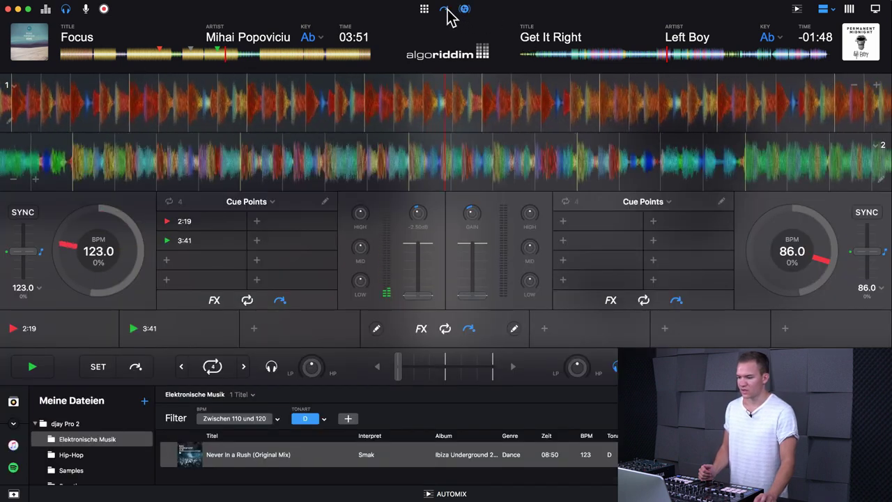
click(446, 10)
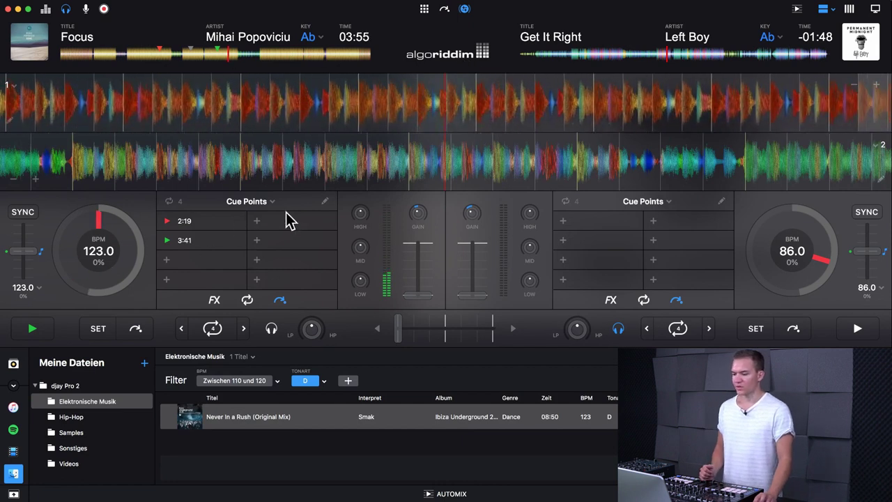
click(264, 203)
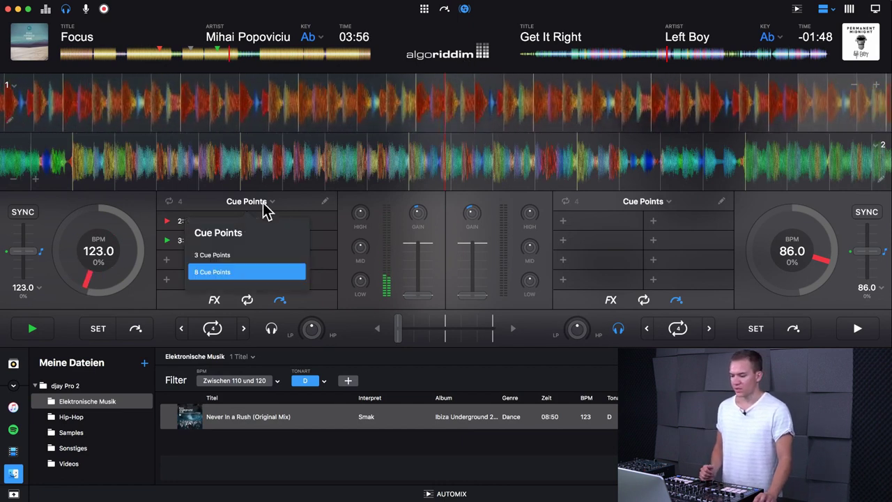
click(239, 254)
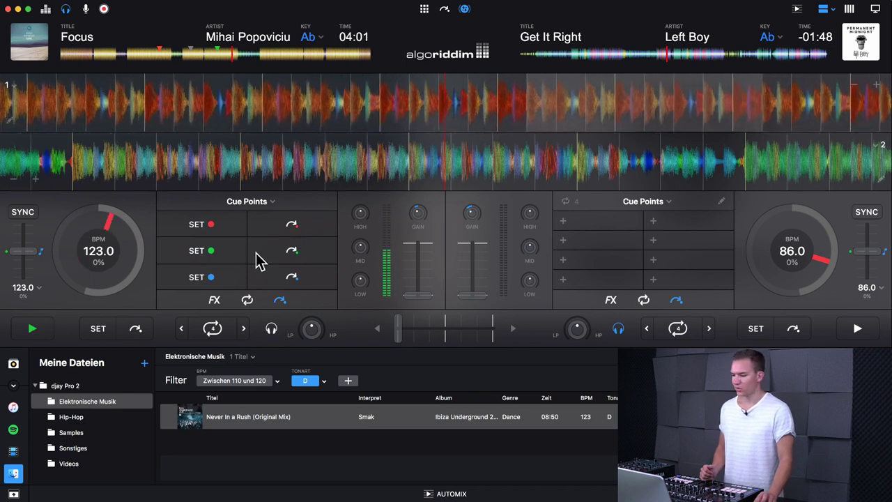
Set deck 1's red cue point at 4:03 and jump to the red and green cue points
click(223, 232)
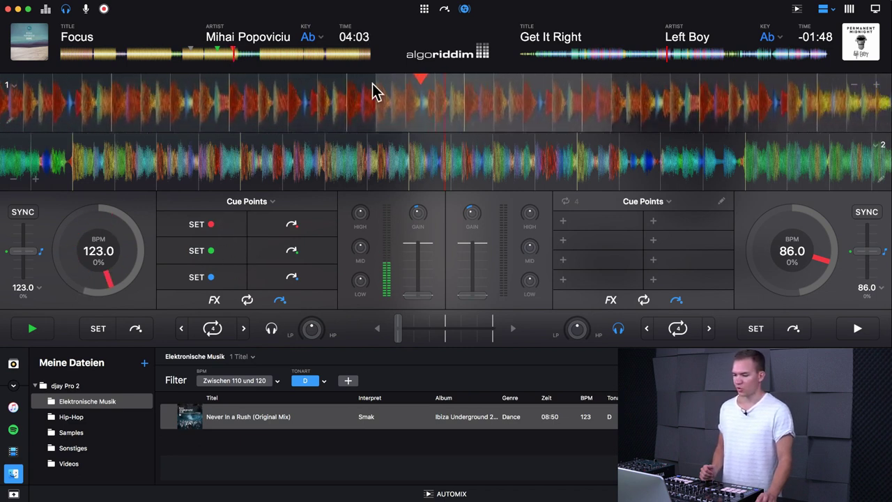
click(277, 226)
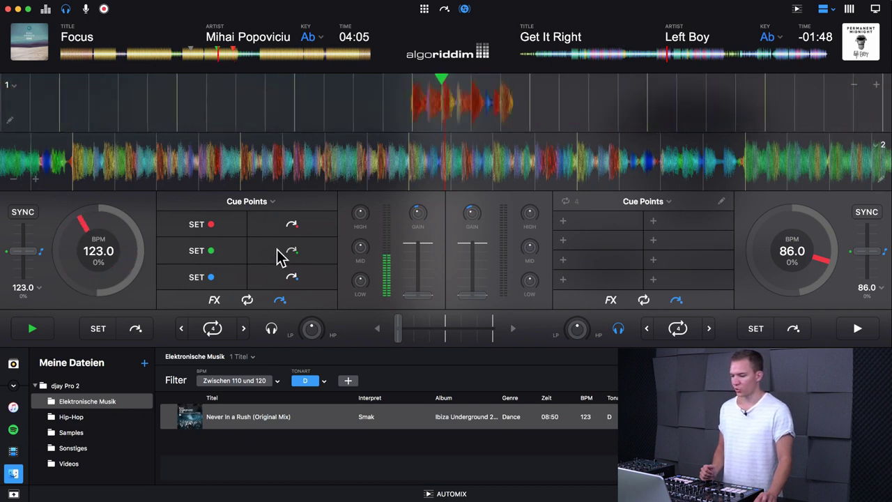
click(288, 251)
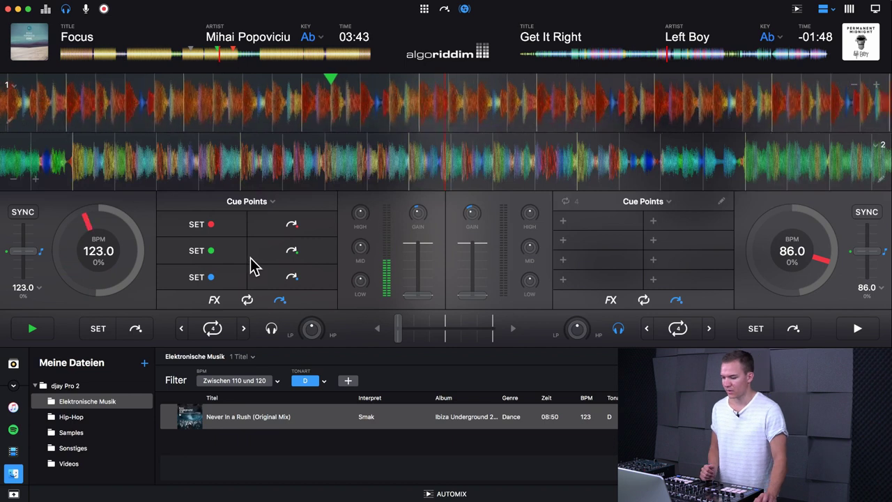
Bring up deck 1's loop controls and look at the available loop modes
click(247, 300)
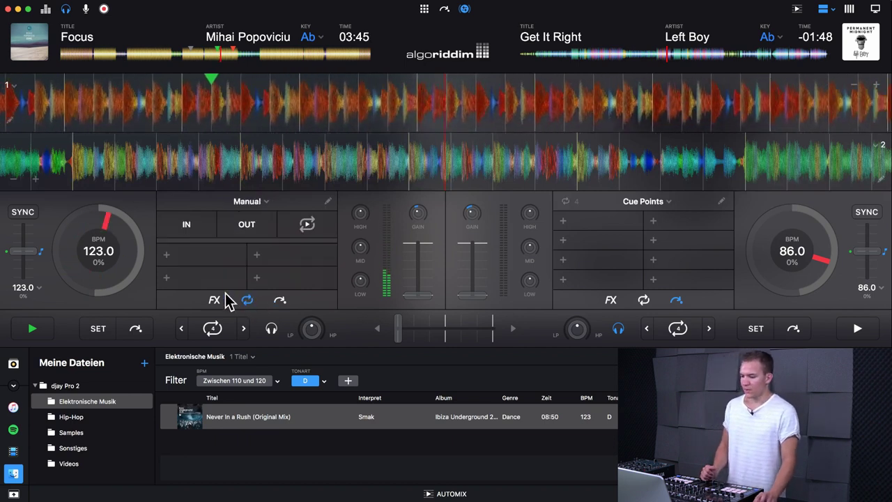
click(267, 205)
click(268, 209)
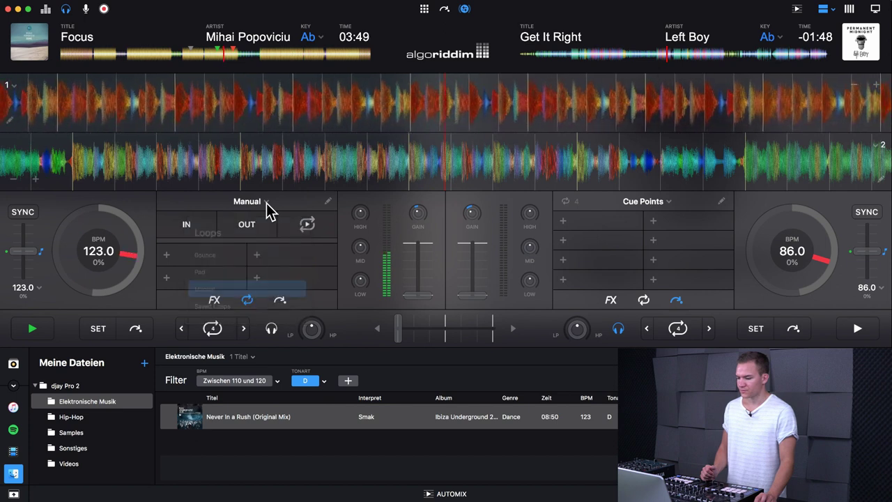
Switch deck 1 to the FX Pad and try the Bit Crusher effect with a sweep across the pad
click(214, 301)
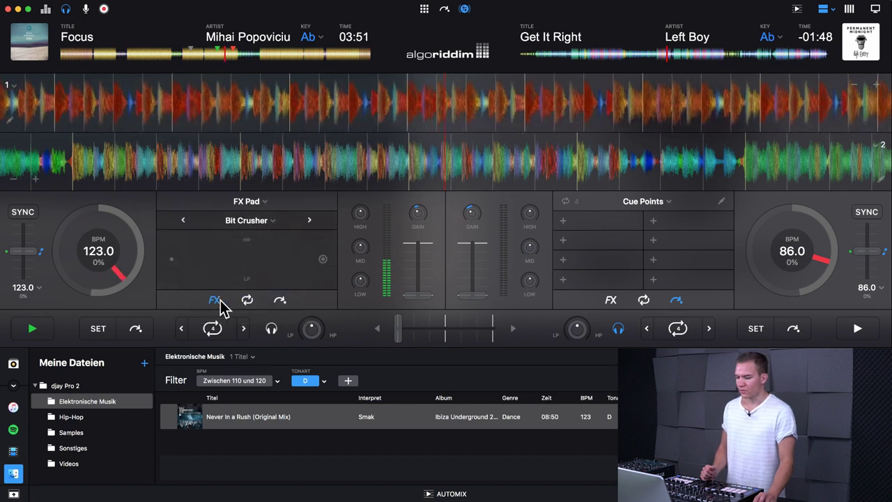
click(262, 254)
drag(264, 258, 299, 258)
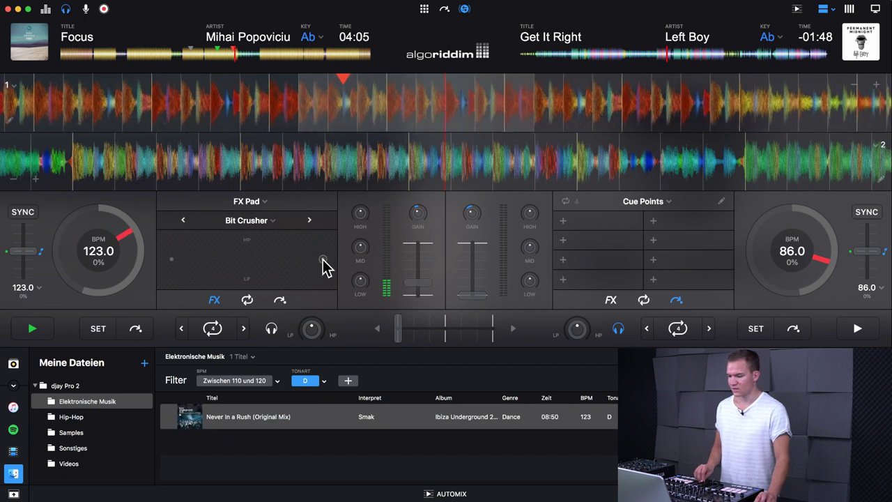
click(257, 229)
key(Down)
key(Return)
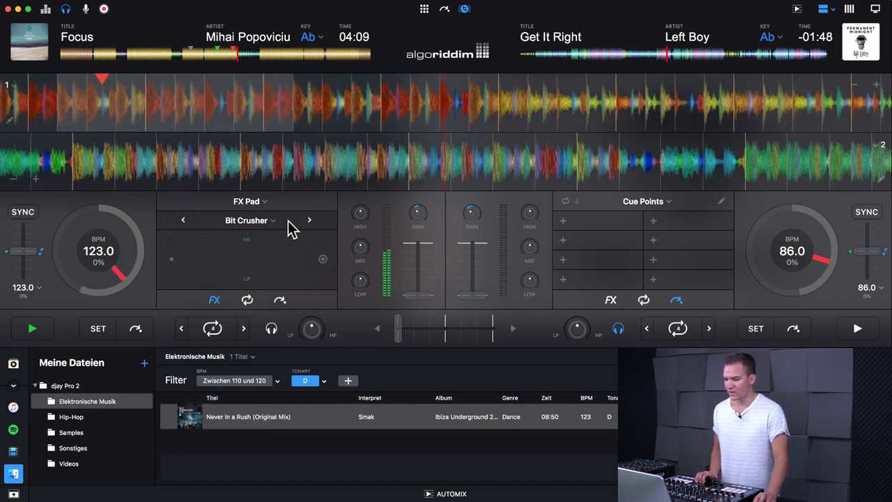
Change deck 1's effects to Instant mode and try the Absorb, Drift and Punch effects
click(265, 206)
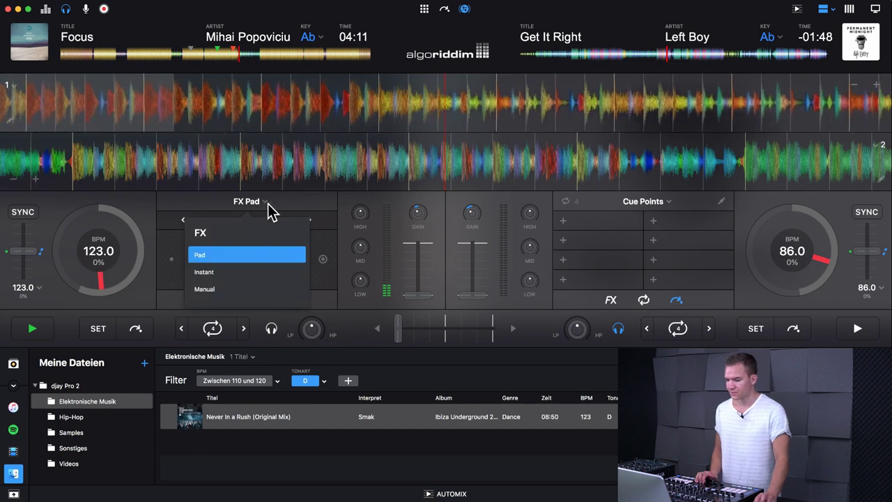
click(206, 271)
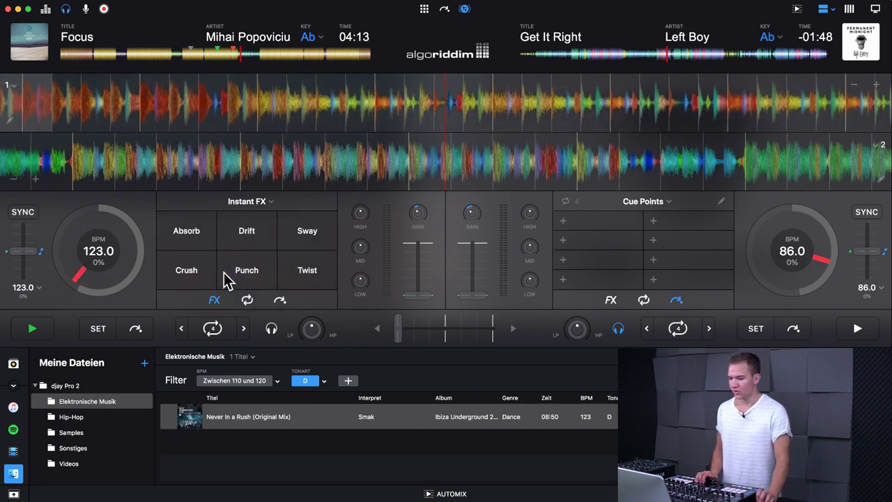
click(198, 235)
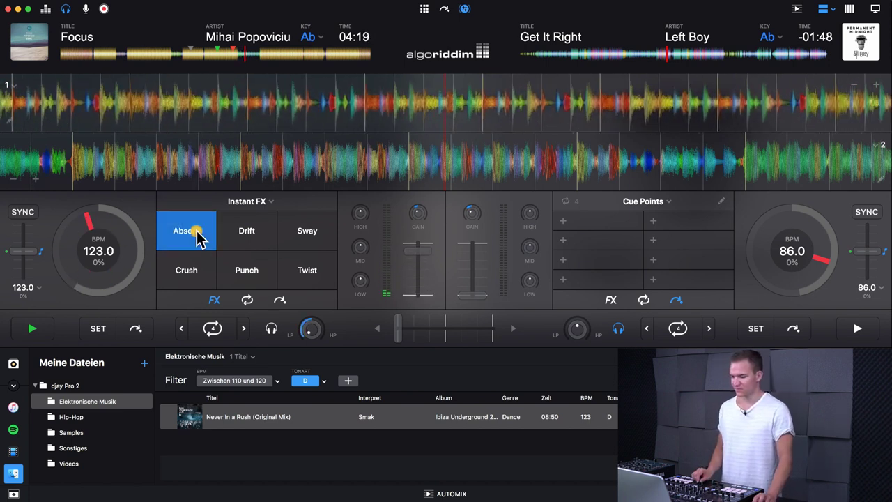
click(258, 235)
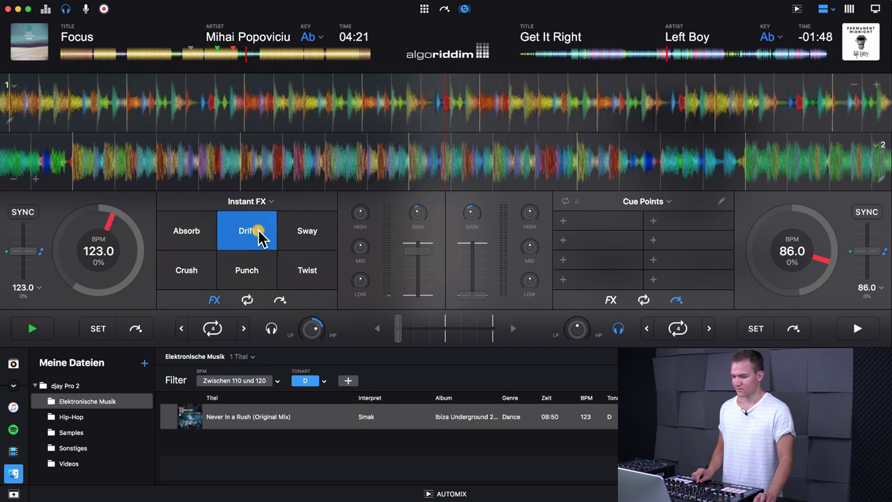
click(238, 274)
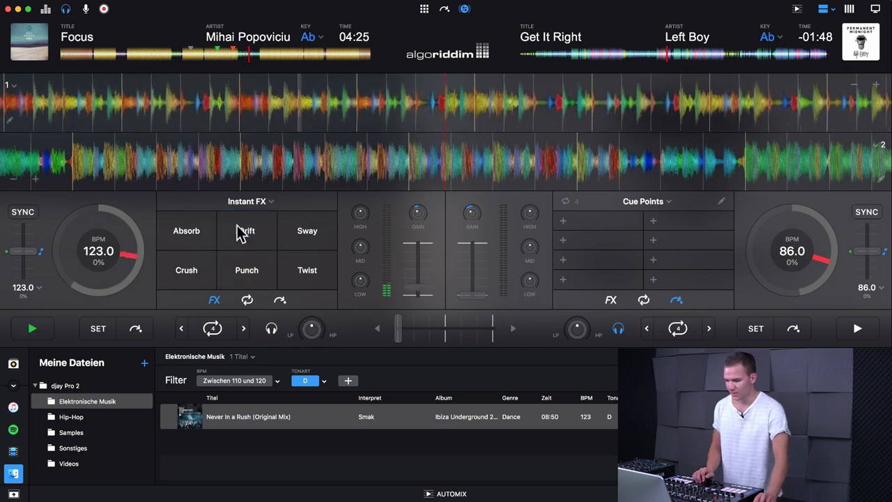
Change deck 1's effects to Pad mode and from there to Manual mode
click(261, 206)
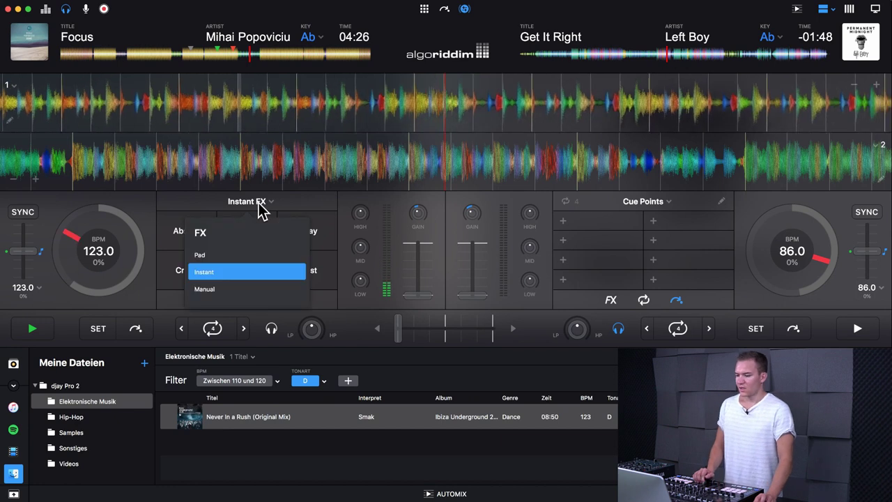
click(236, 256)
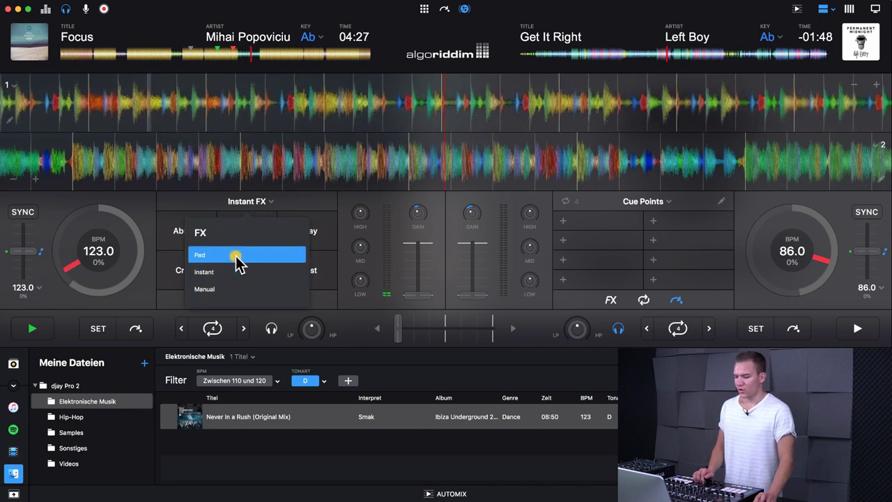
click(259, 205)
click(218, 290)
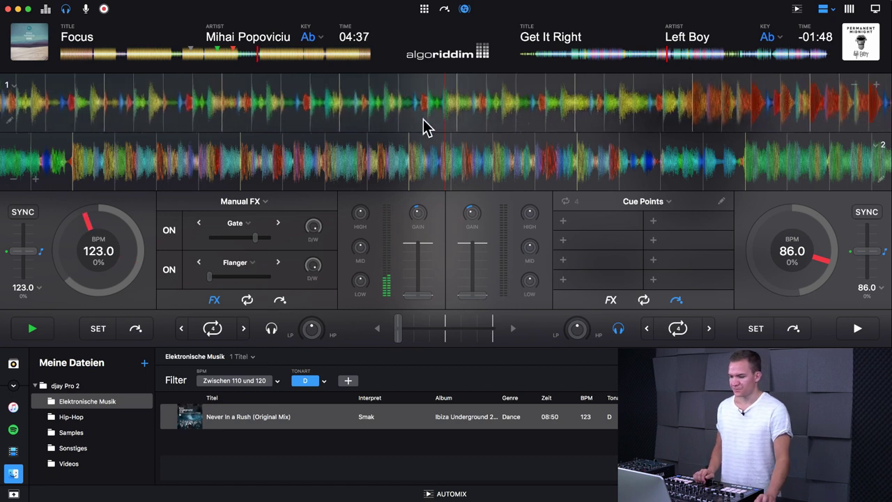
Alternate between deck 1's cue point and loop controls, and set the cue points to 8 Cue Points mode
click(279, 301)
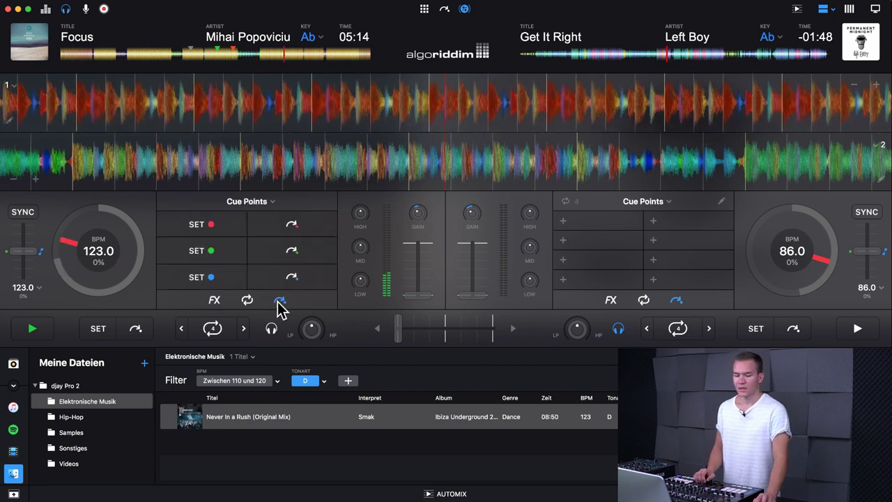
click(248, 301)
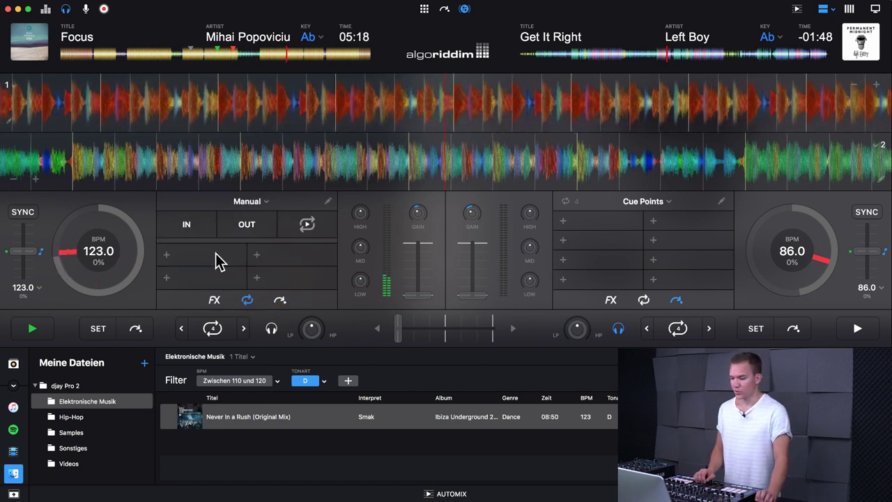
click(278, 298)
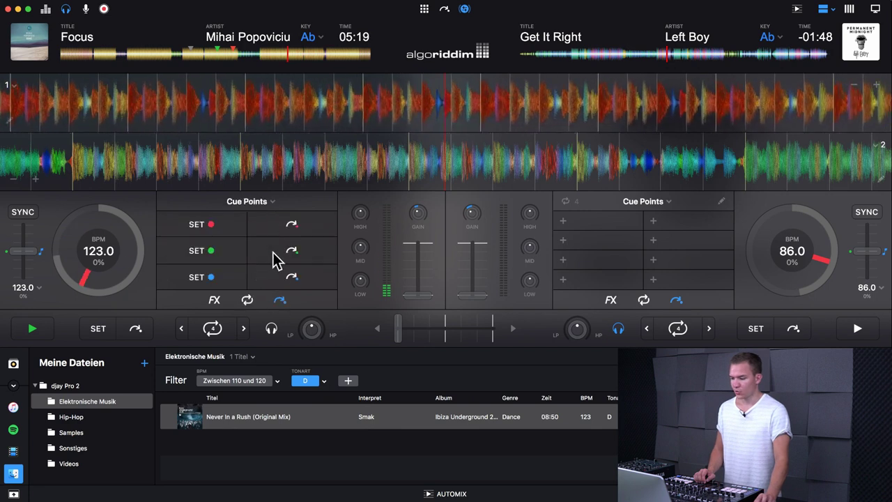
click(271, 201)
click(228, 272)
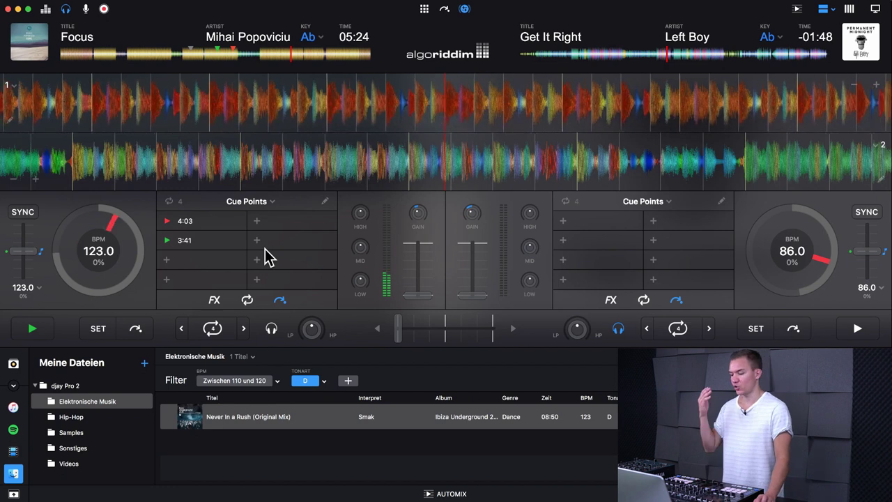
Return to deck 1's loop controls and choose Saved Loops mode
click(249, 299)
click(266, 202)
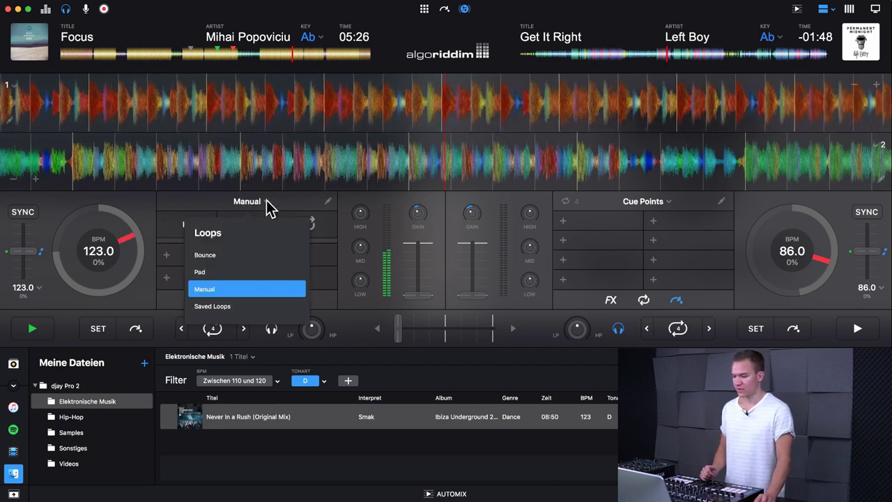
click(235, 306)
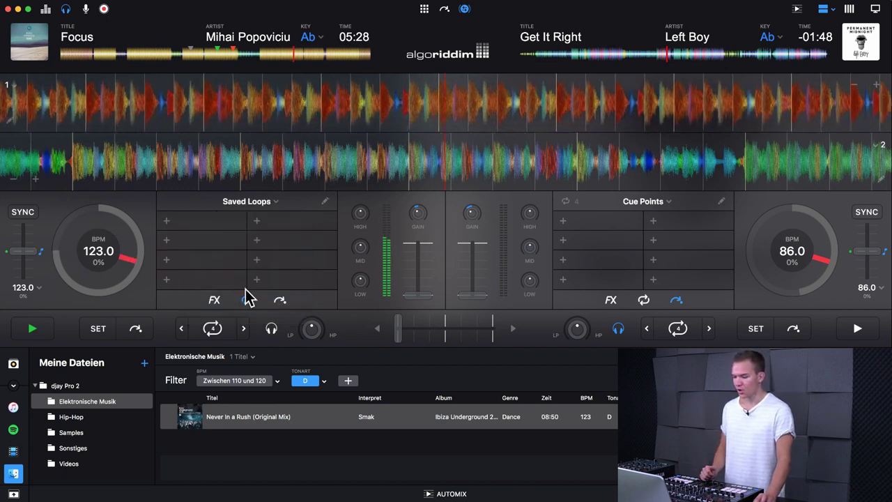
Change deck 1's loops to Pad mode and try a loop near 1/2 beat, sweeping from the high-pass to the low-pass side
click(260, 202)
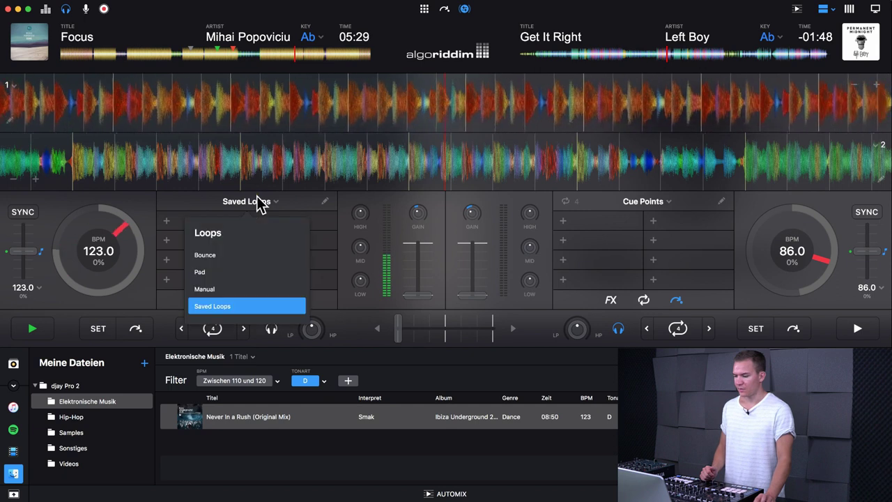
click(242, 273)
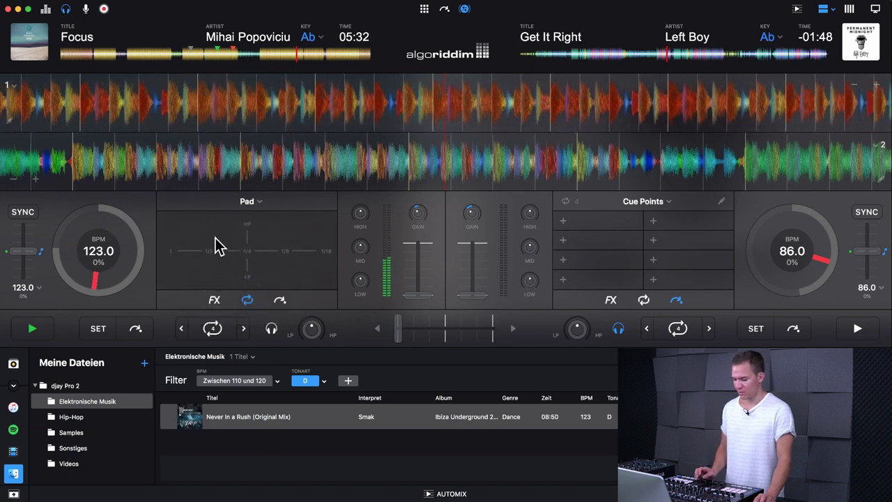
click(213, 237)
drag(212, 237, 212, 279)
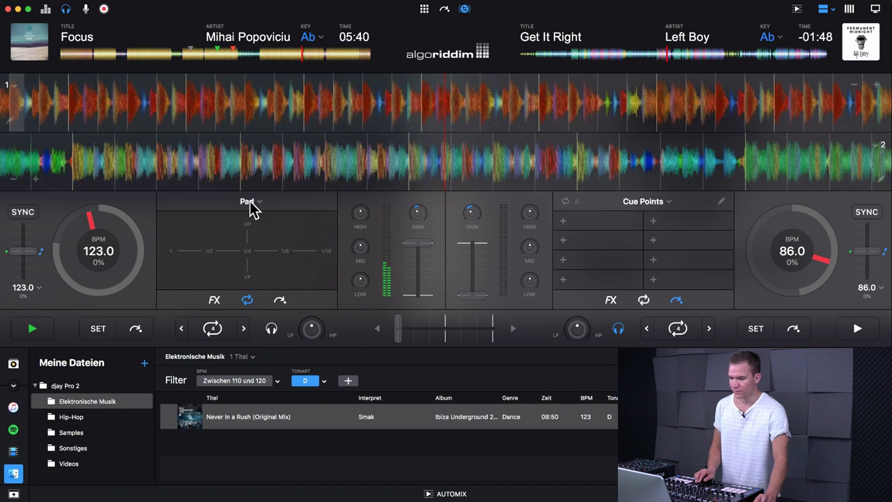
Change deck 1's loops to Bounce mode and trigger the 1-beat and 1/2-beat loops
click(249, 202)
click(229, 255)
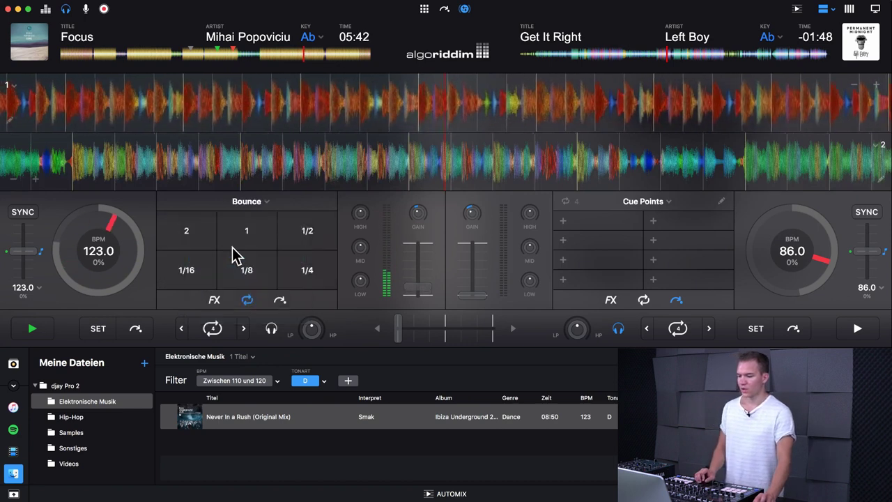
click(247, 235)
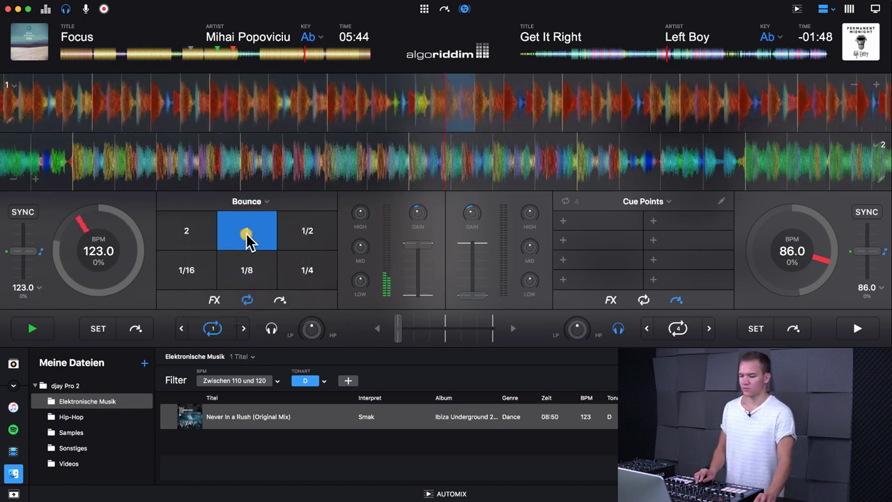
click(307, 234)
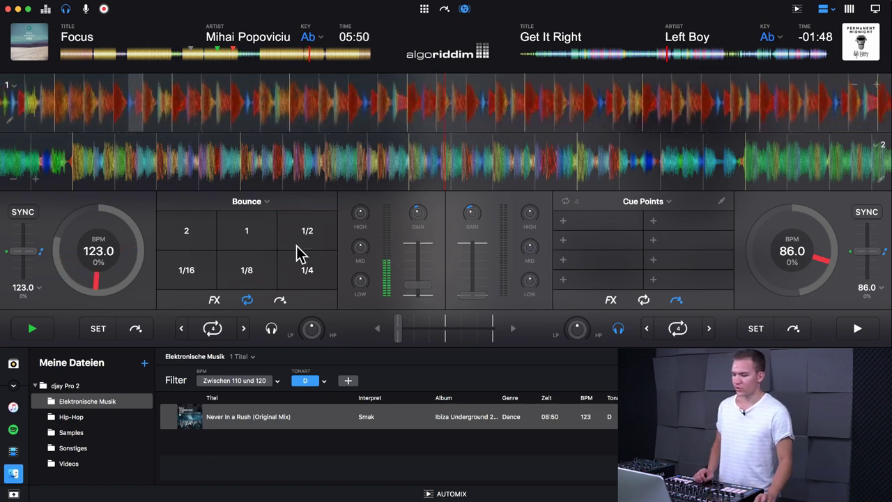
Set deck 1's loop length to 1 beat and toggle the loop on and off
click(181, 328)
click(181, 328)
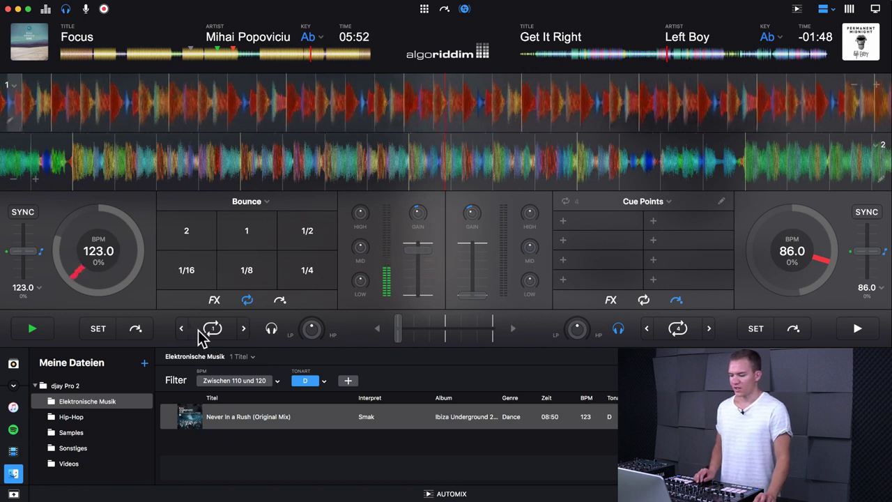
click(204, 330)
click(204, 331)
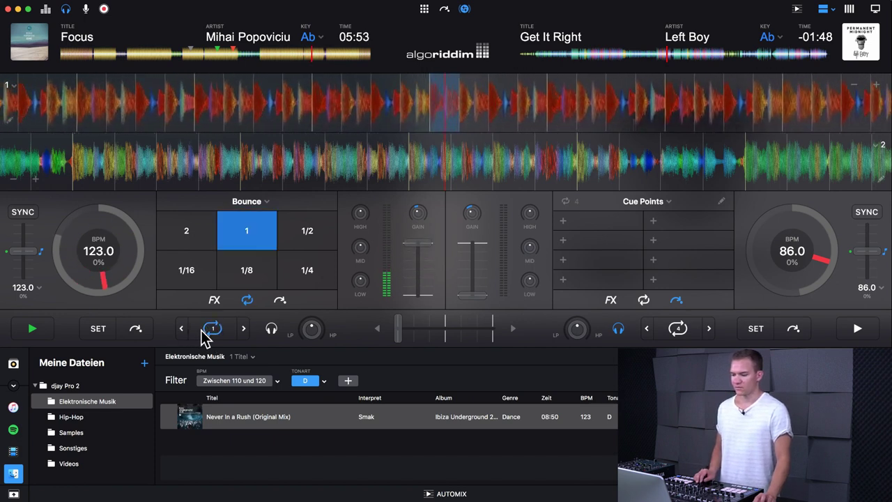
click(204, 330)
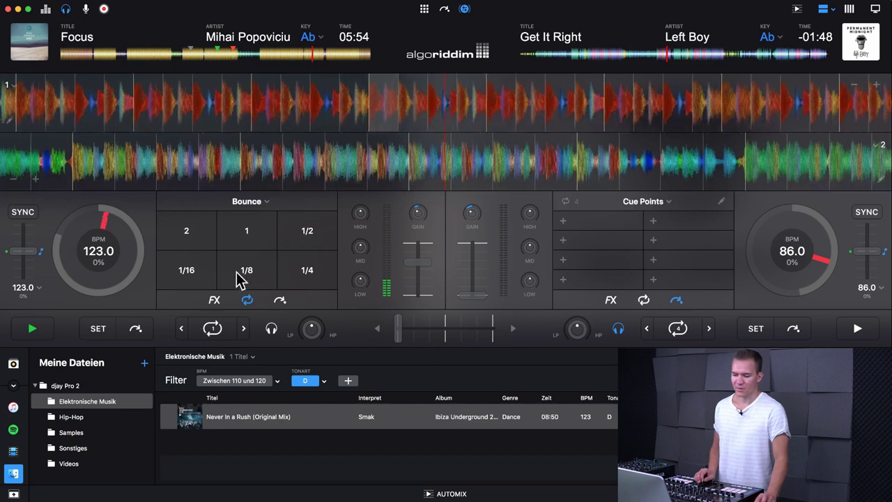
Trigger deck 1's 1-beat bounce loop twice and keep Bounce as the loop mode
click(253, 229)
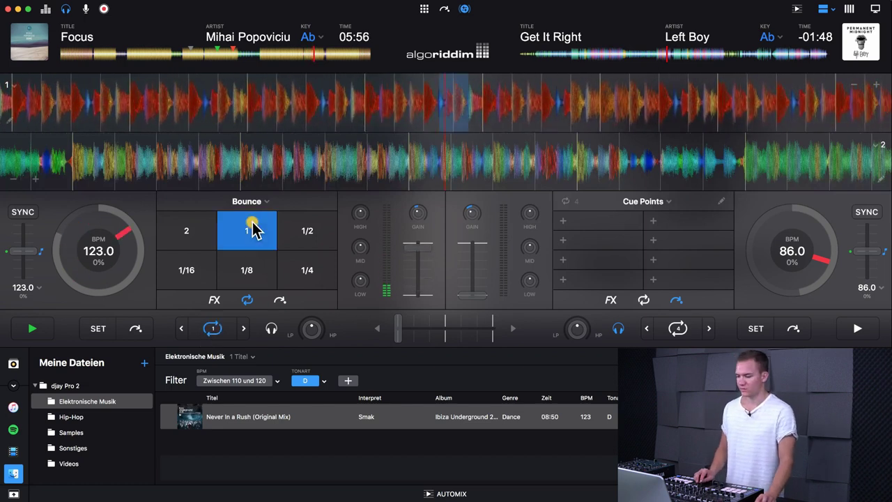
drag(252, 226, 256, 230)
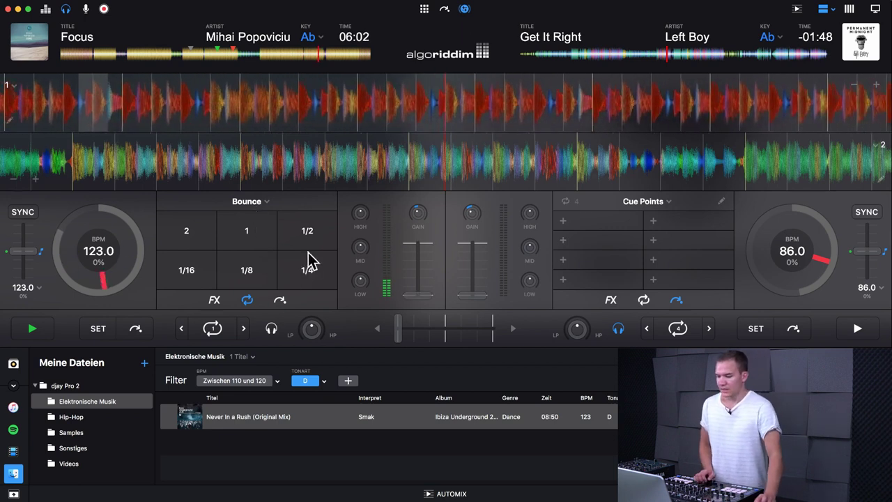
click(262, 202)
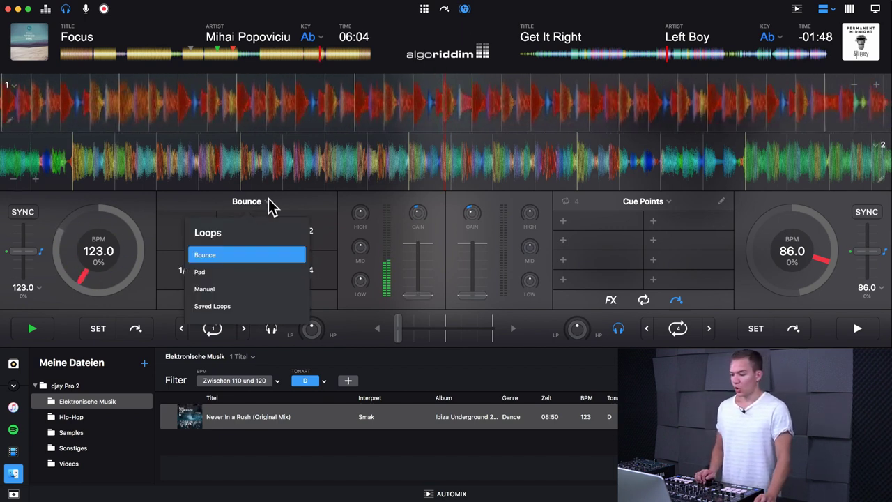
click(264, 254)
Show deck 1's cue points and its Manual FX controls, and close the advanced deck view
click(281, 299)
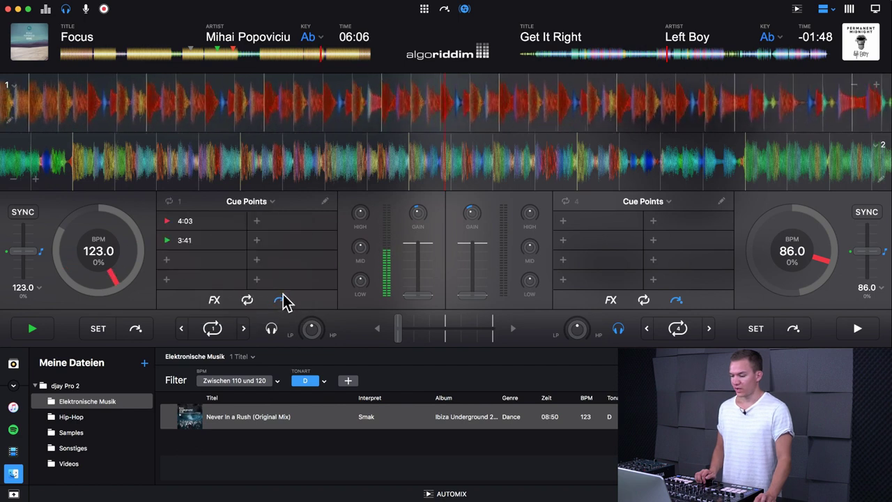
click(214, 301)
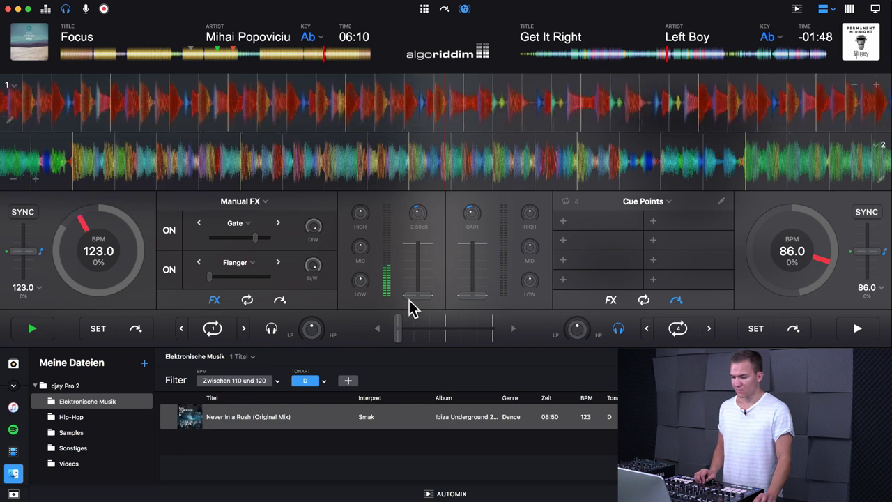
click(464, 7)
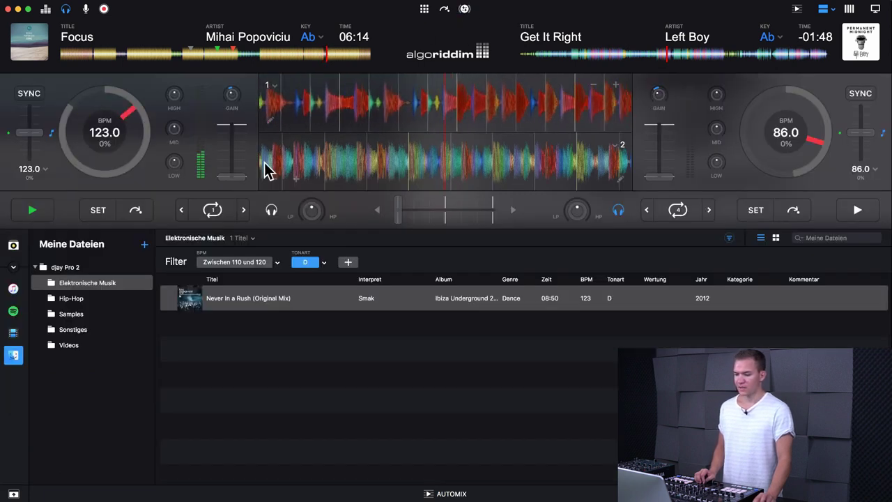
click(465, 9)
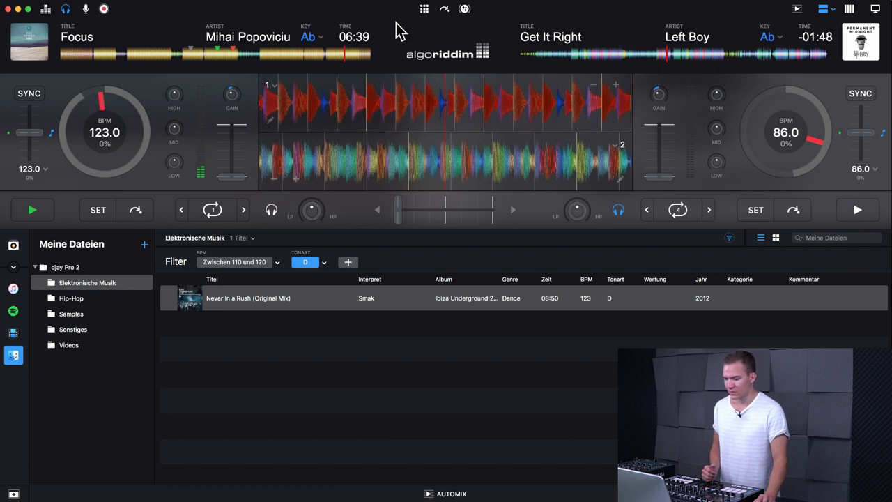
mouse_move(662, 91)
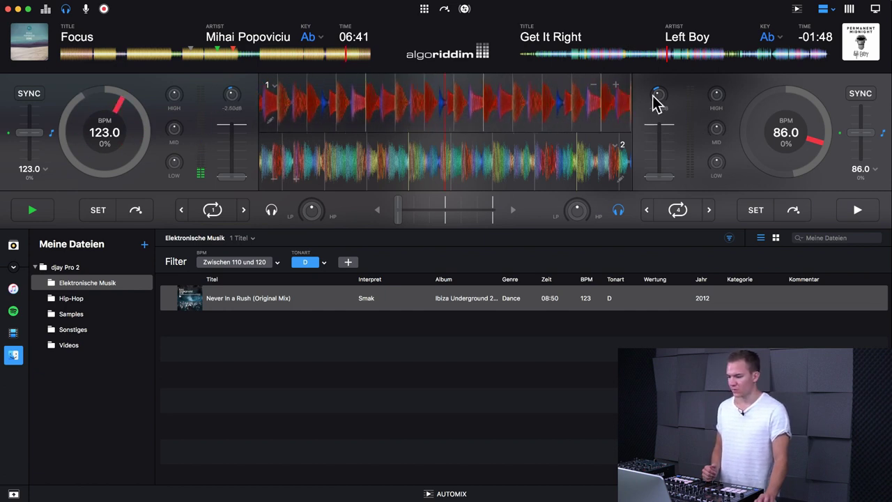
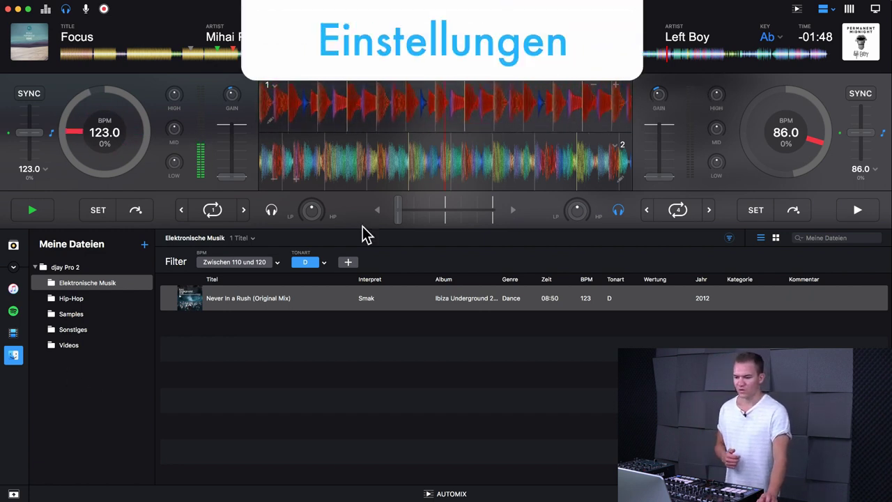
Look over the microphone, pre-cueing, recording and output volume controls, and close them again
click(87, 9)
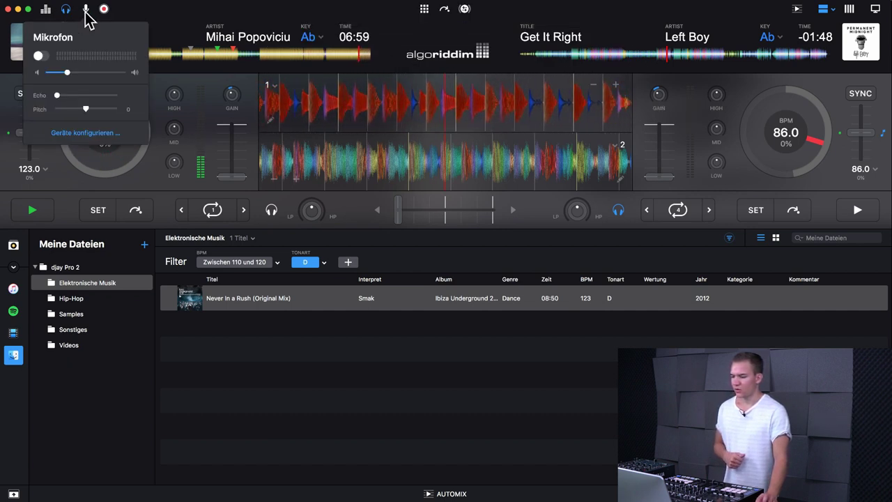
click(65, 9)
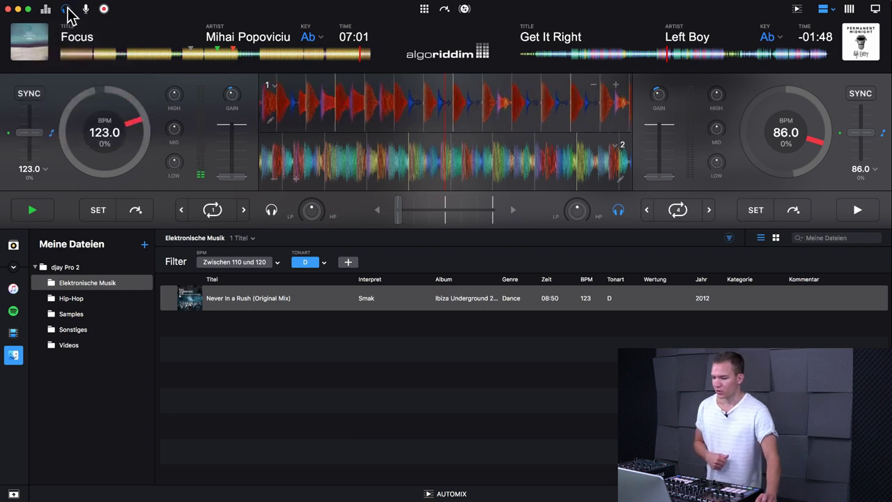
click(66, 9)
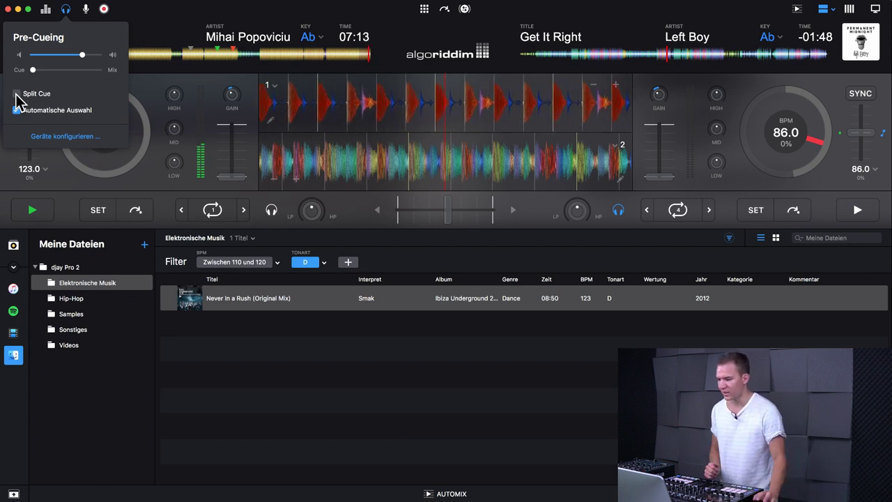
click(105, 10)
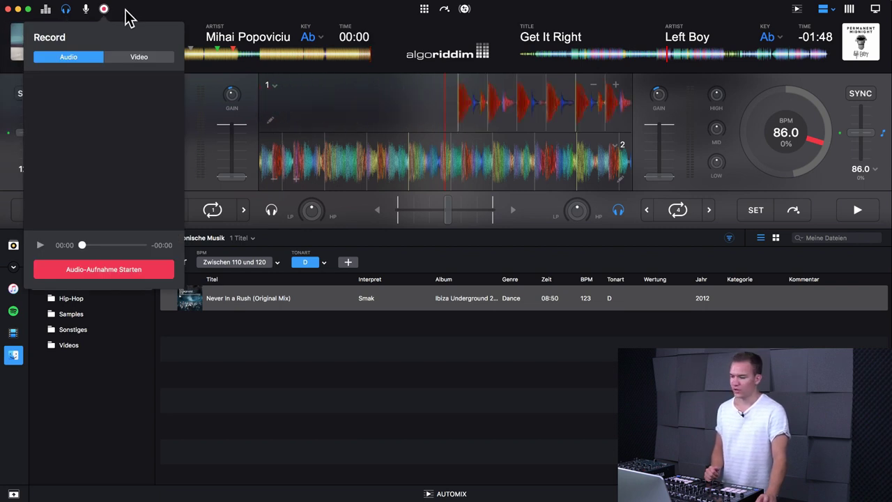
click(129, 17)
click(46, 10)
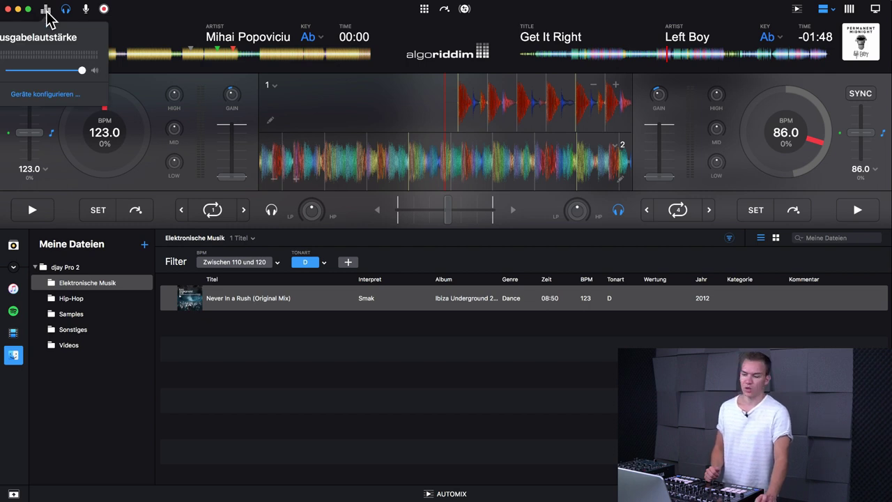
click(45, 10)
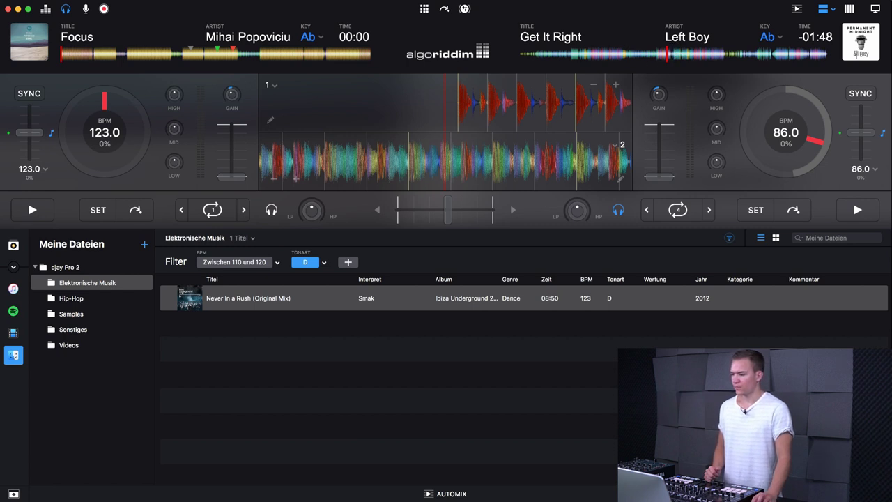
Open the preferences, show the general settings (Allgemein) and move the window so all options are visible
key(super+comma)
drag(350, 94, 367, 183)
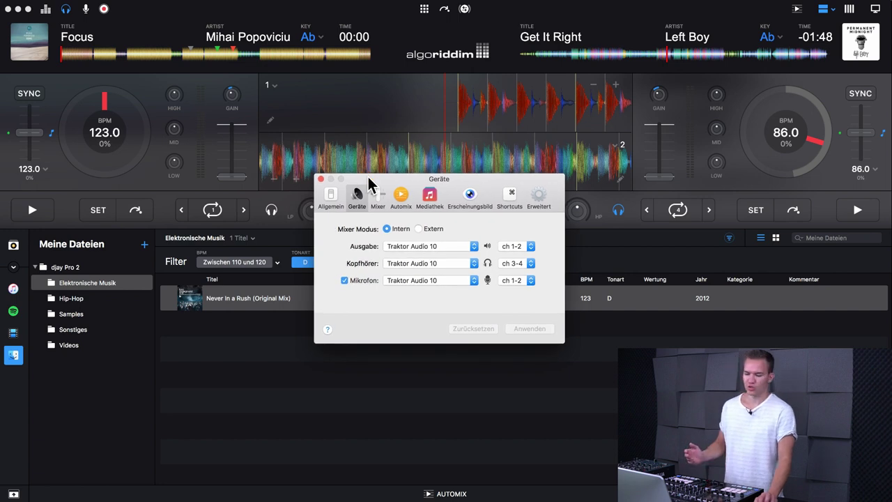
click(329, 197)
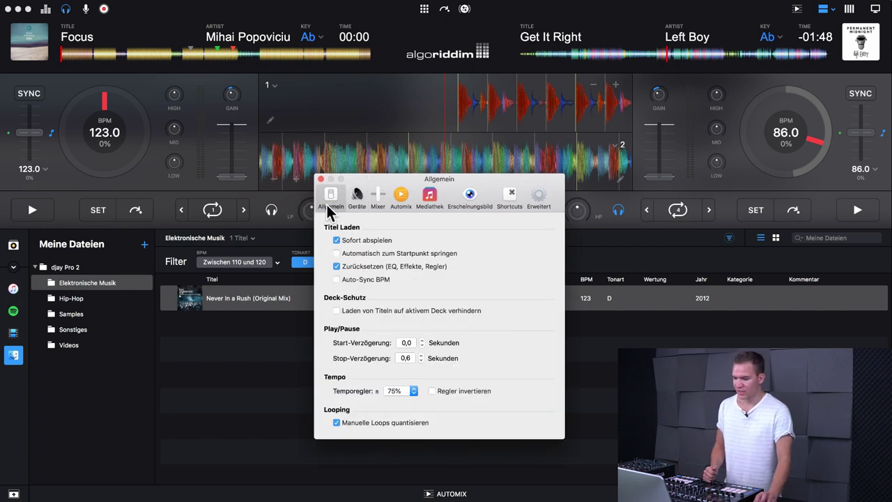
drag(364, 178, 375, 117)
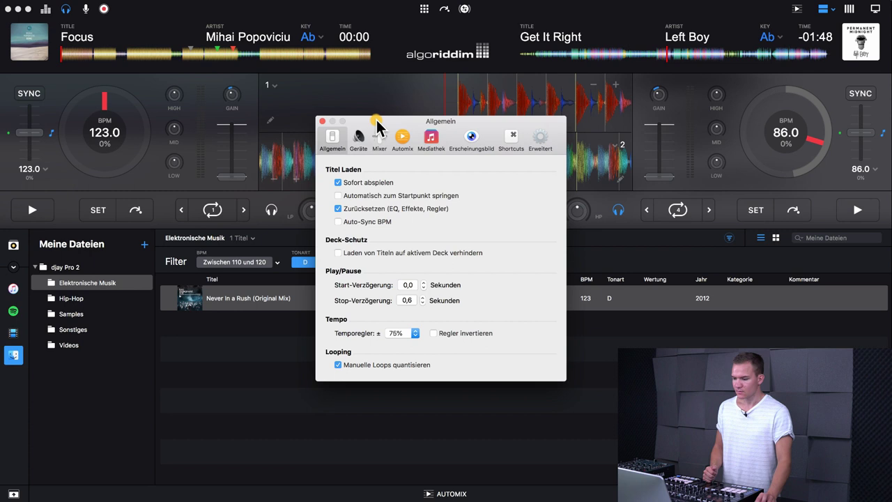
Load Never In a Rush (Original Mix) onto deck 1 with Sofort abspielen off, and reload it with the option on
click(339, 183)
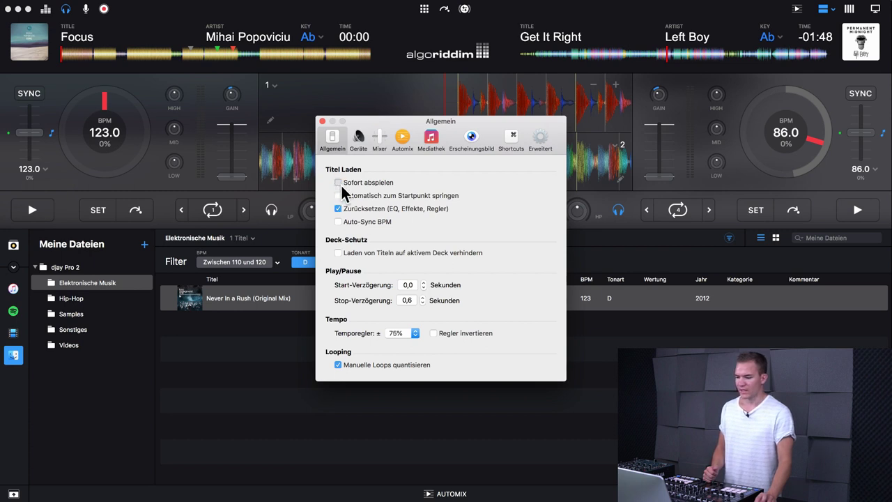
click(341, 185)
drag(394, 118, 394, 176)
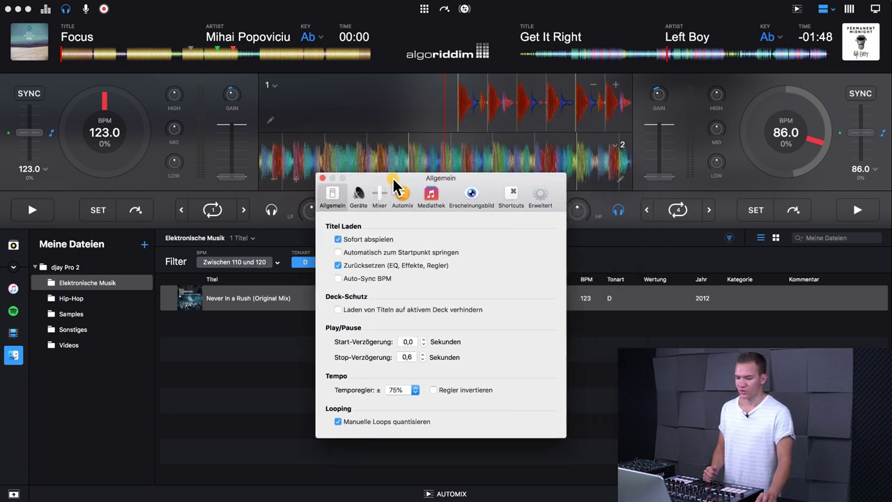
click(339, 239)
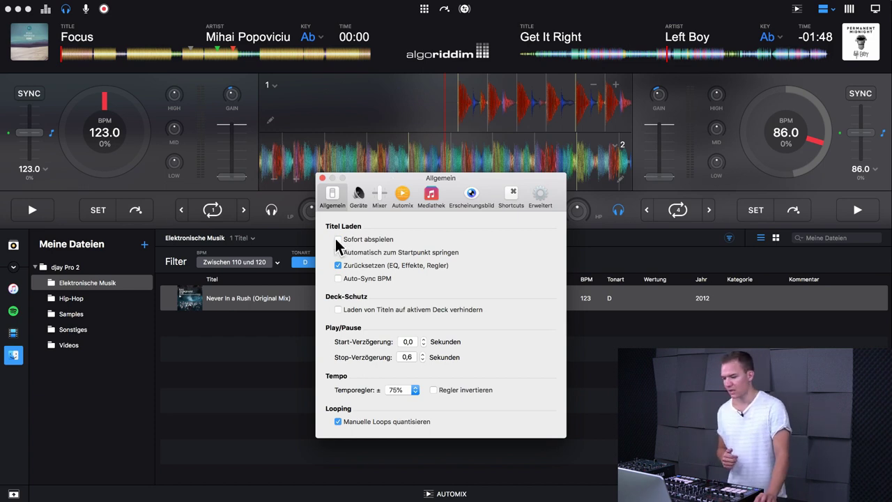
drag(250, 301, 169, 185)
click(338, 239)
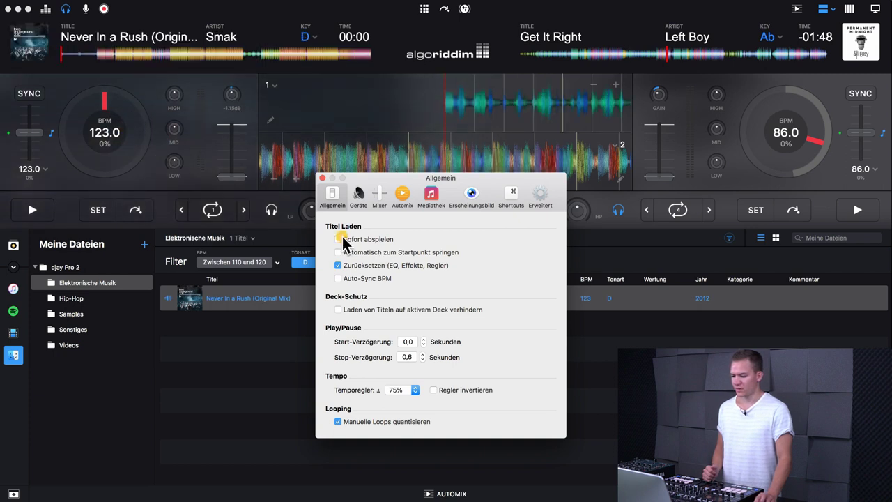
drag(292, 299, 143, 132)
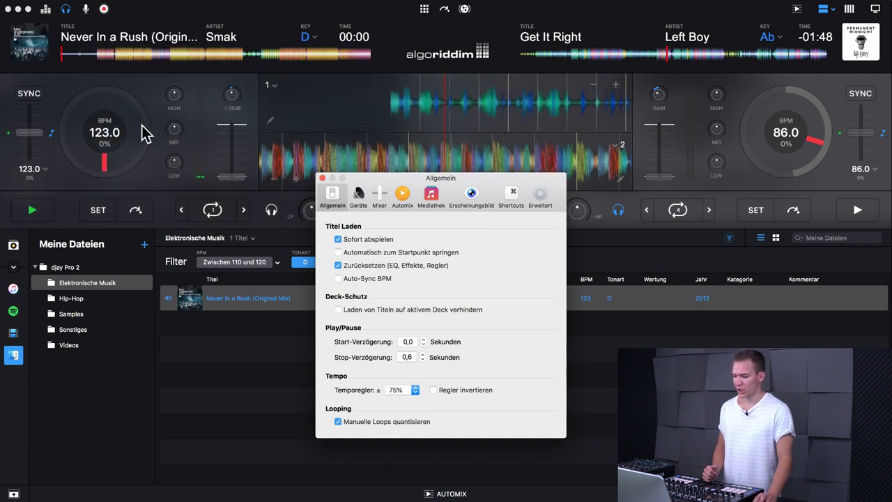
Disable Sofort abspielen, and enable Automatisch zum Startpunkt springen and Laden von Titeln auf aktivem Deck verhindern
click(339, 239)
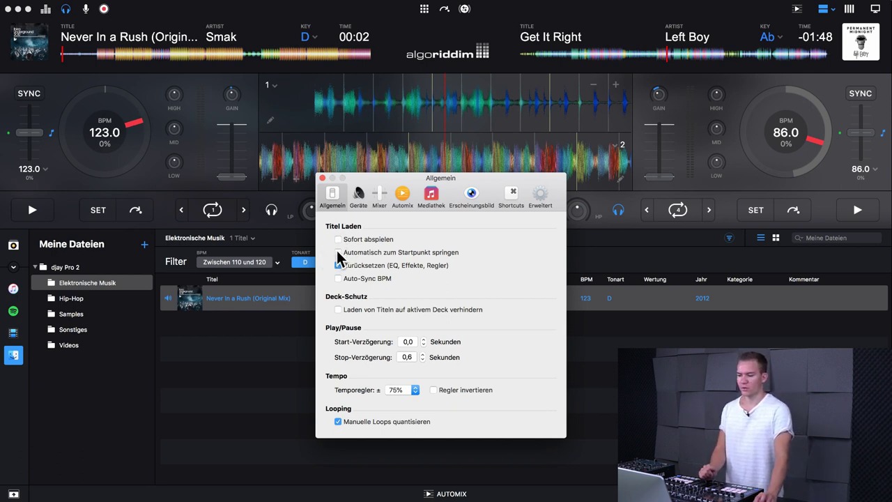
click(339, 252)
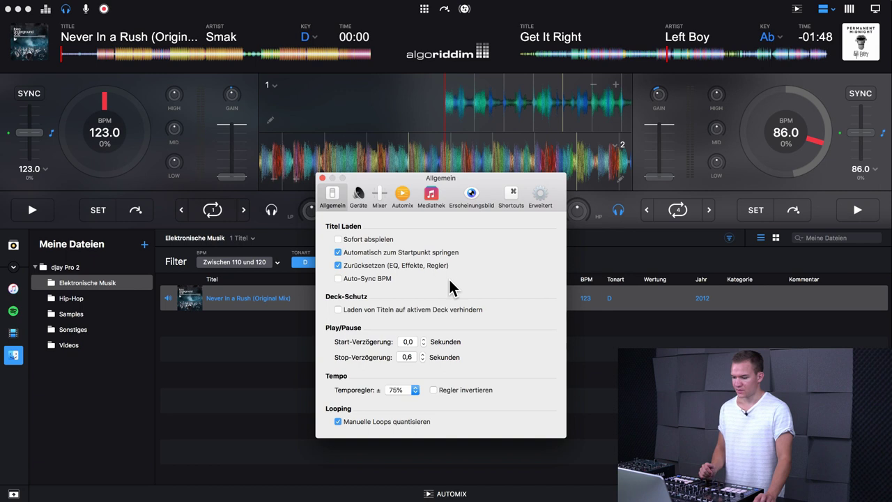
click(409, 312)
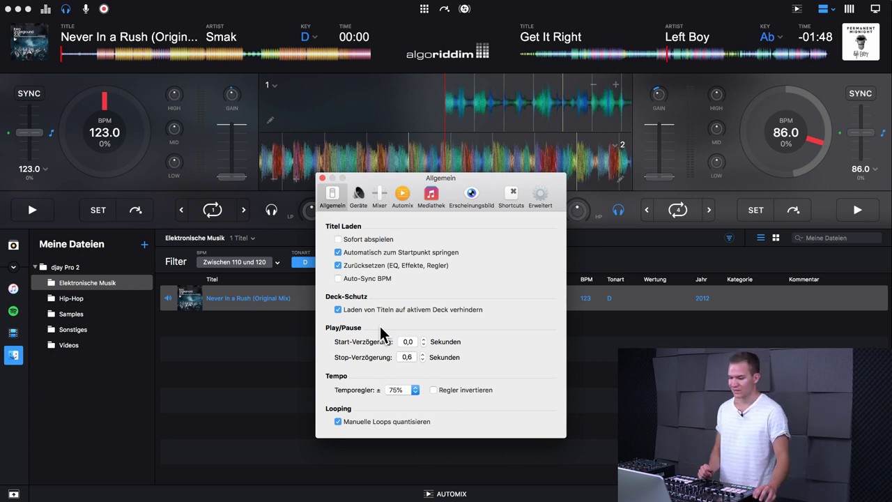
Set the tempo slider range (Temporegler) to ±8%
click(407, 390)
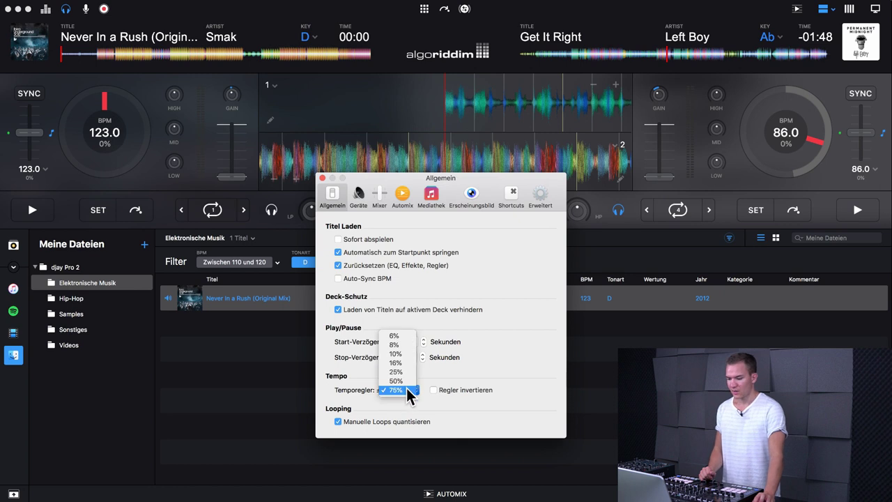
click(397, 345)
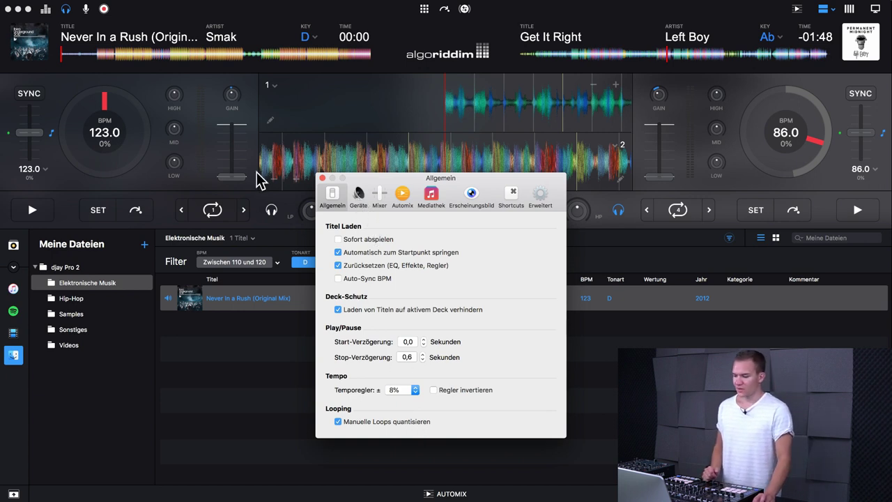
drag(386, 176, 393, 186)
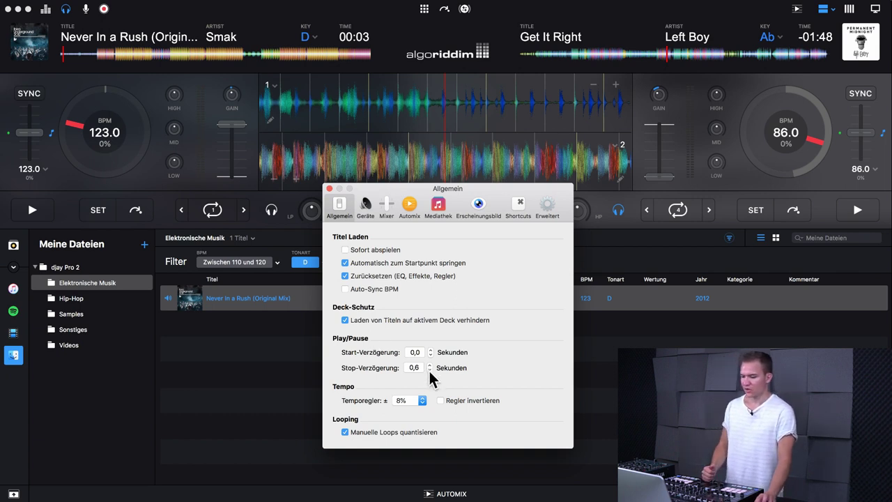
Examine the output devices offered in the device settings (Geräte) without changing the selection
click(365, 207)
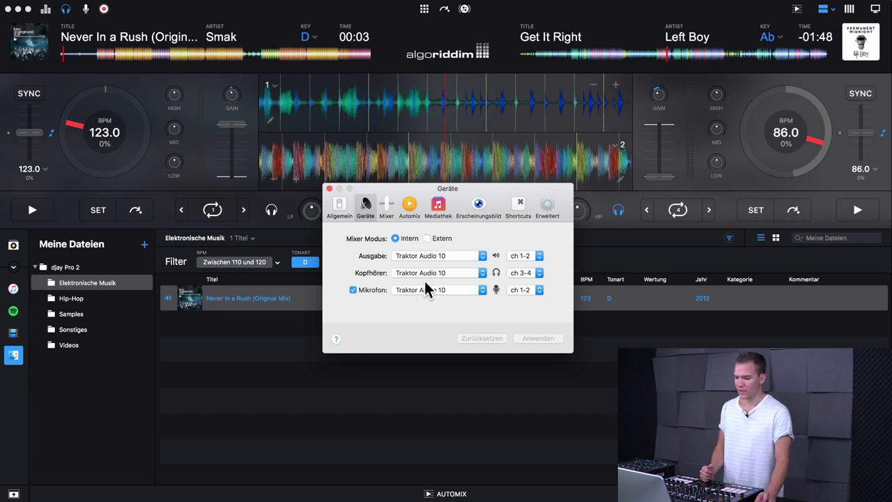
click(421, 256)
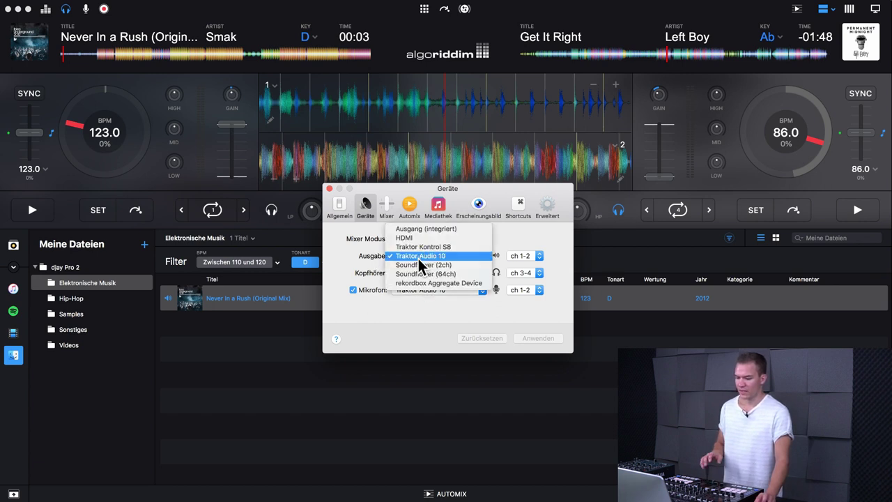
click(366, 248)
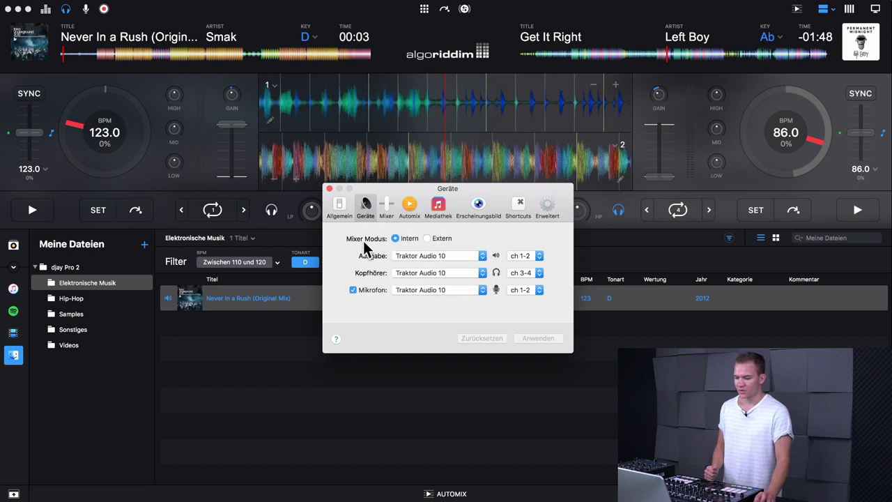
Examine the crossfader curve options in the mixer settings and leave the curve at Standard
click(389, 210)
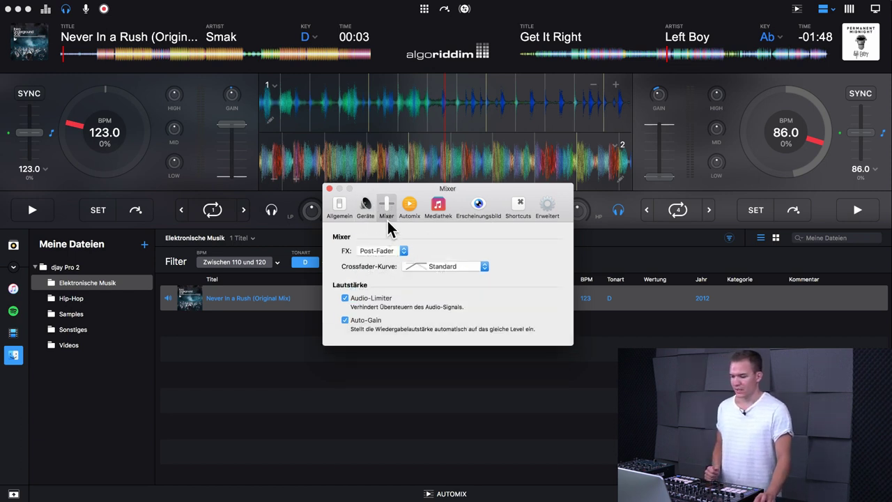
click(416, 271)
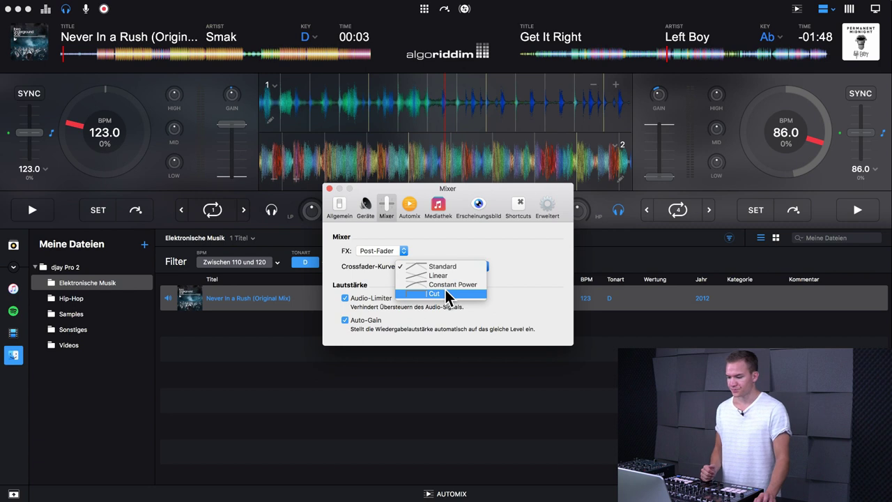
click(419, 238)
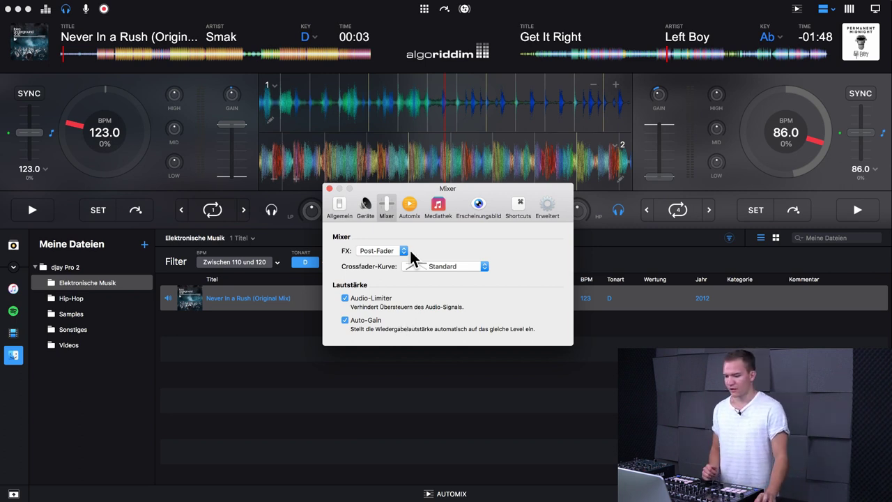
Examine the Automix preferences, including the transition (Übergang) types and the Start-Punkt options, leaving them at Fade and Automatisch
click(409, 208)
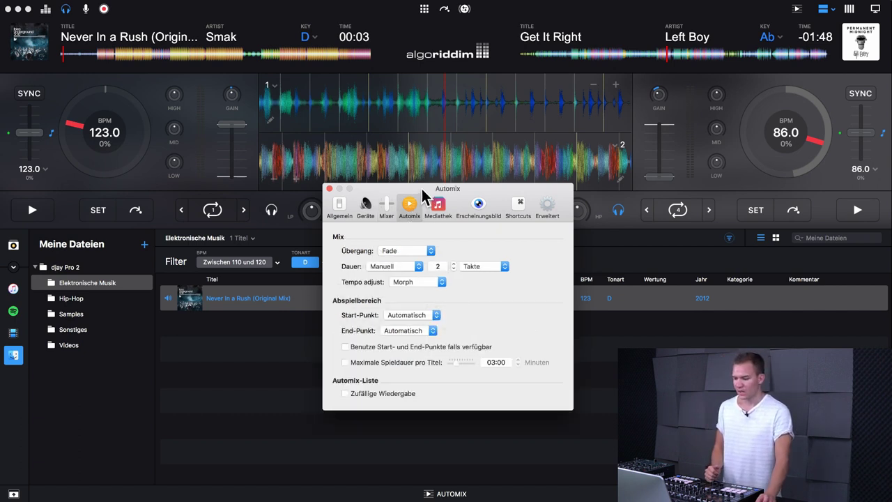
drag(421, 190, 414, 175)
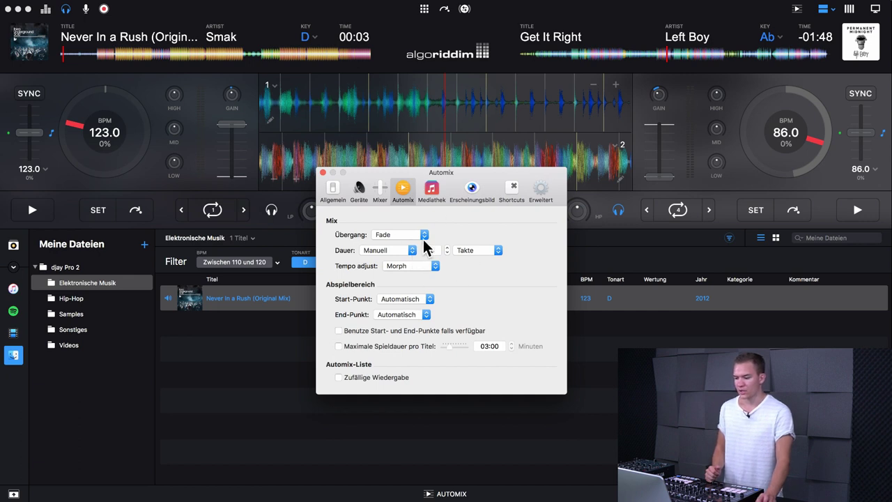
click(425, 236)
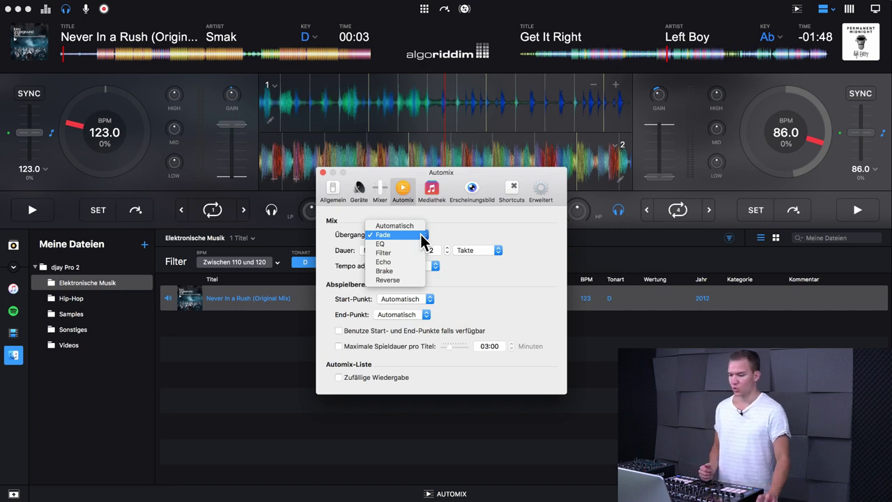
click(462, 239)
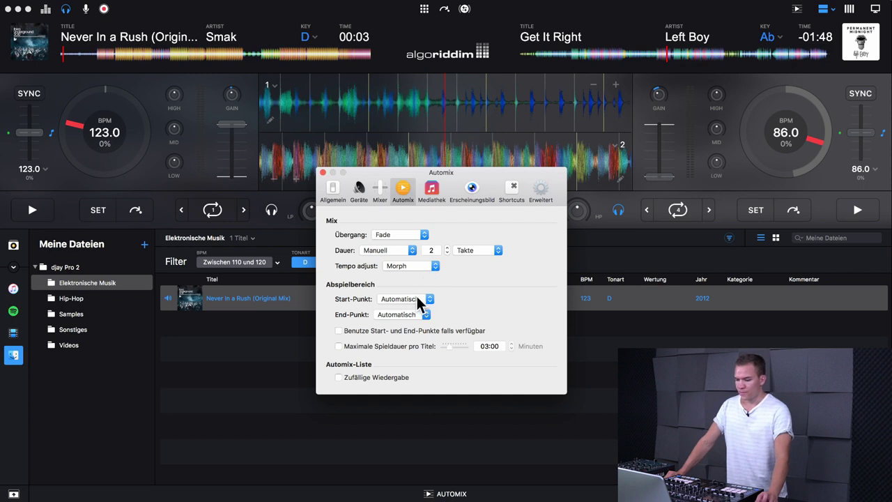
click(367, 380)
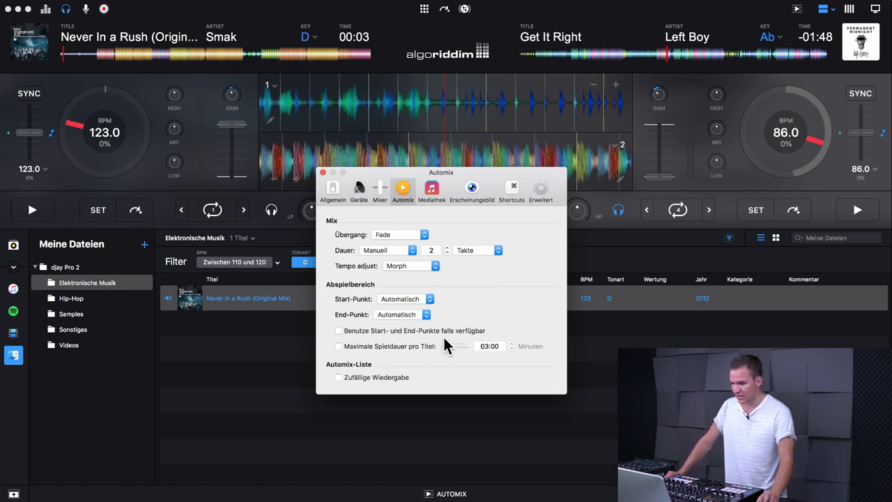
click(430, 298)
click(448, 297)
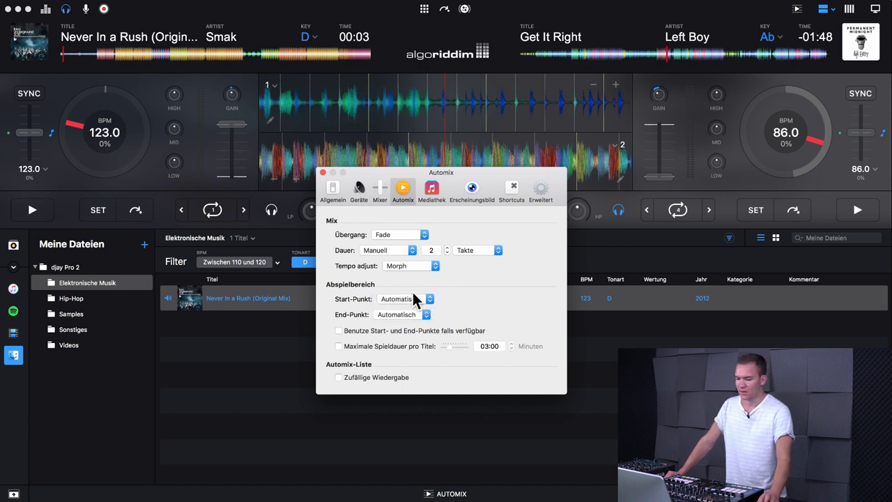
Examine the key sorting (Tonart) and Spotify quality options in the Mediathek preferences without changing them
click(442, 188)
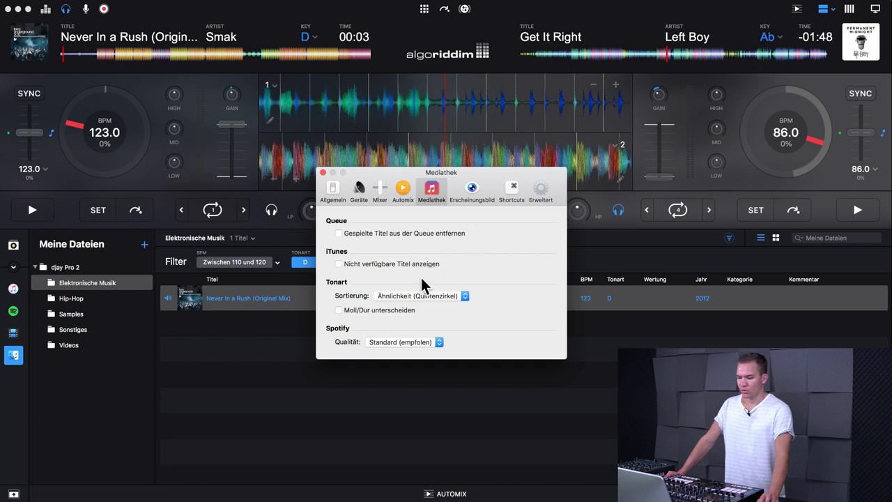
click(451, 296)
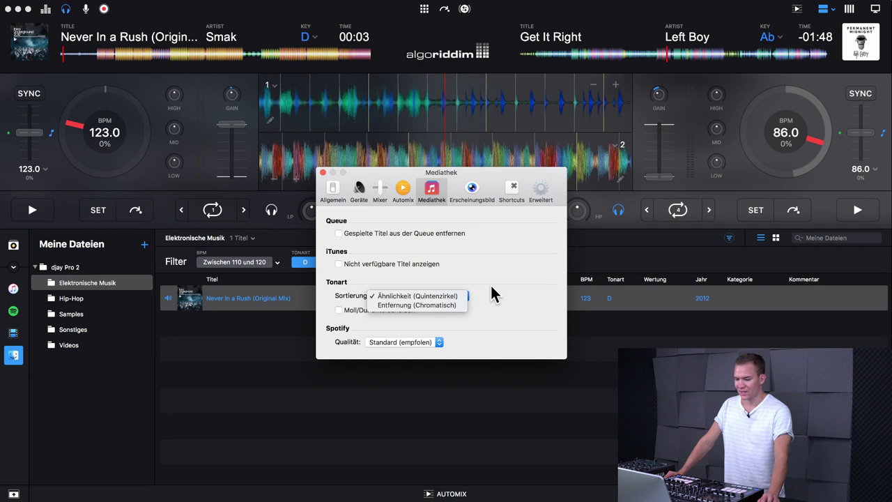
click(491, 286)
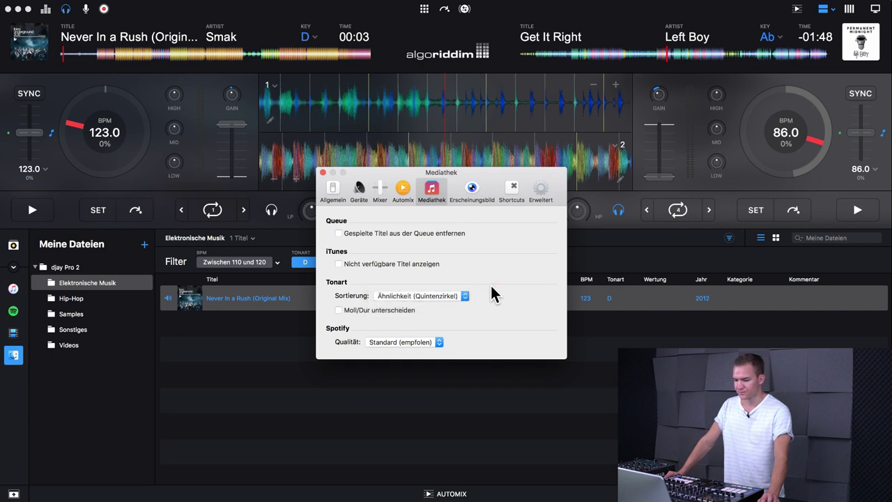
click(417, 346)
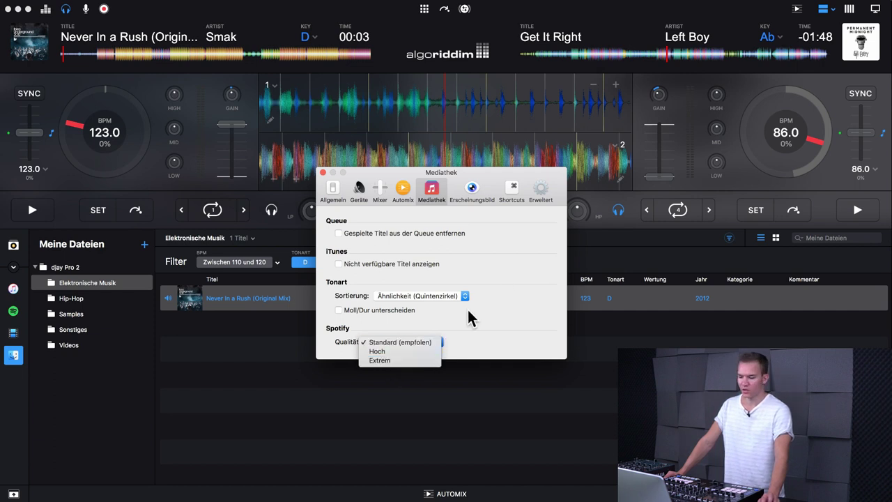
click(504, 280)
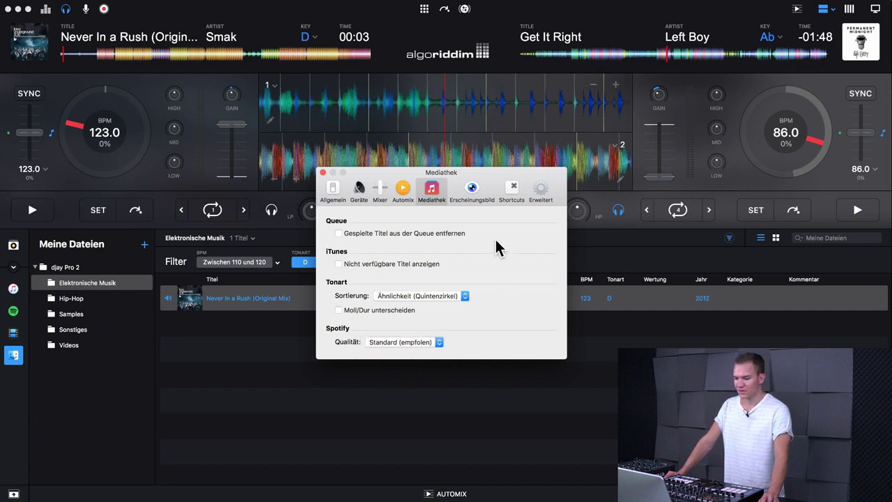
Adjust the library and waveform display sliders in the Erscheinungsbild preferences, and disable Decks einfärben
click(472, 194)
drag(479, 171, 562, 176)
mouse_move(476, 237)
mouse_down()
mouse_move(465, 237)
mouse_move(495, 238)
mouse_move(463, 250)
mouse_move(485, 251)
mouse_up()
drag(474, 289, 473, 291)
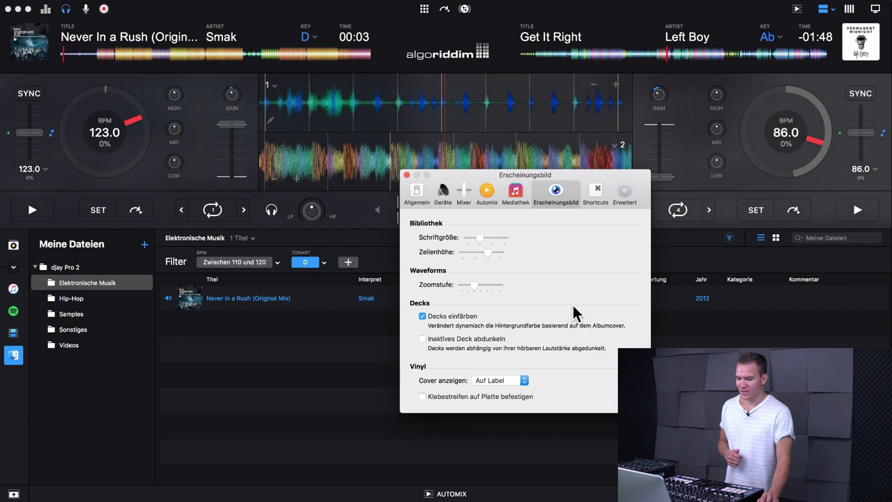
click(448, 315)
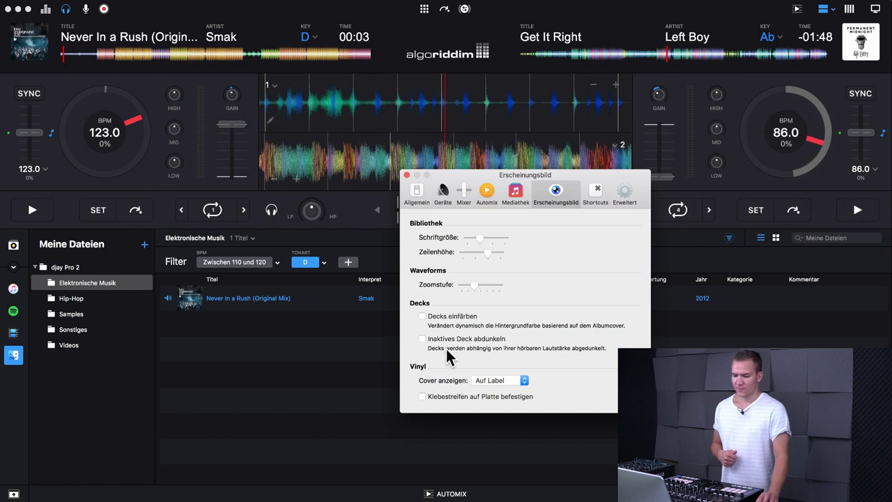
Try the Auf Vinyl cover display and the Klebestreifen auf Platte befestigen option, restoring Auf Label and turning the tape off again
click(500, 379)
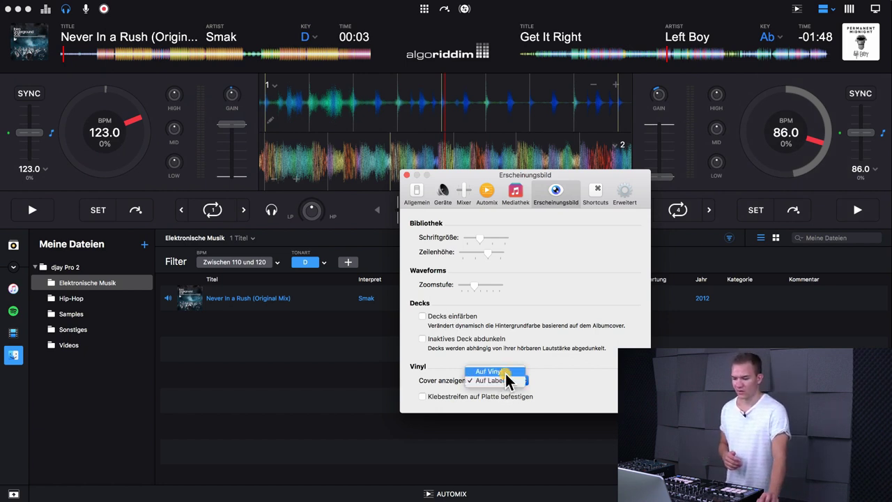
click(508, 370)
click(501, 380)
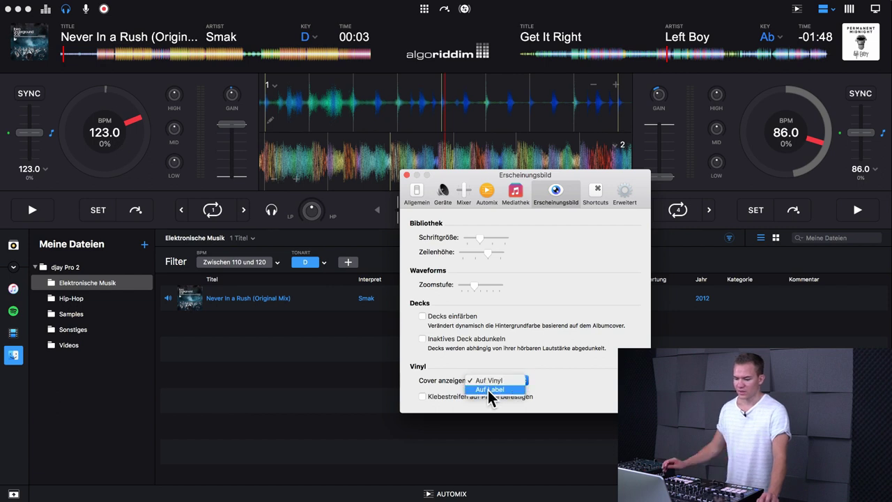
click(488, 389)
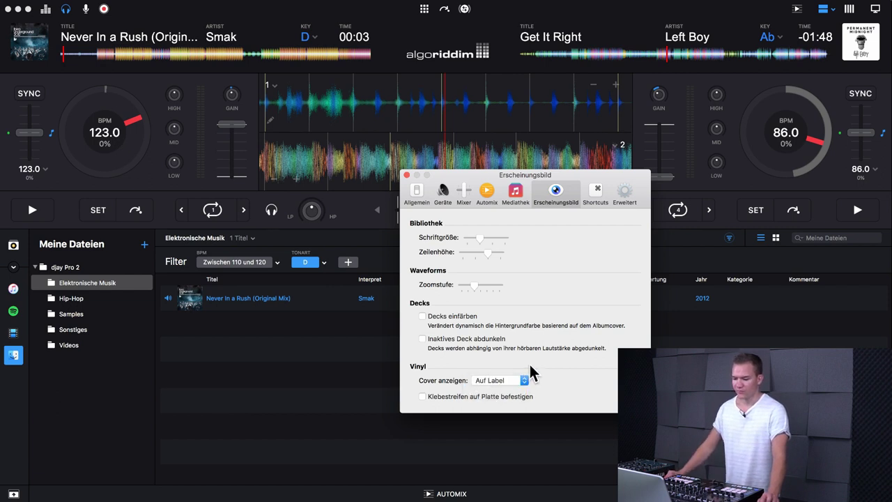
click(486, 397)
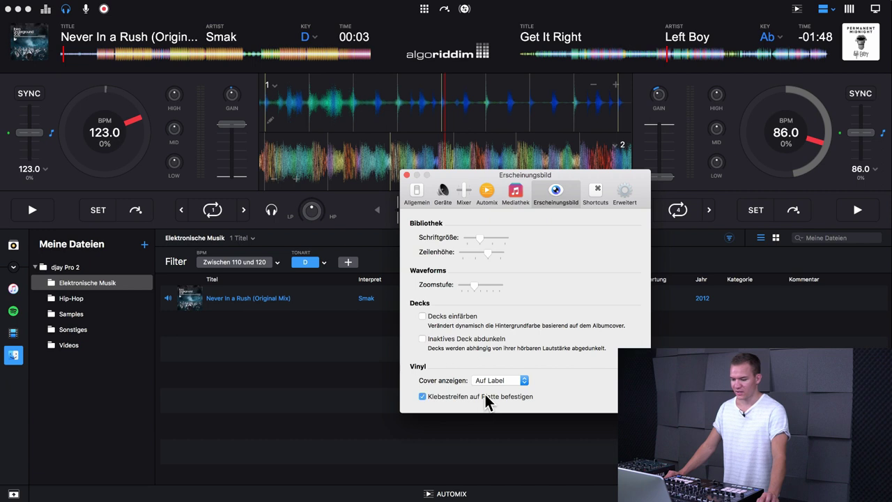
click(486, 397)
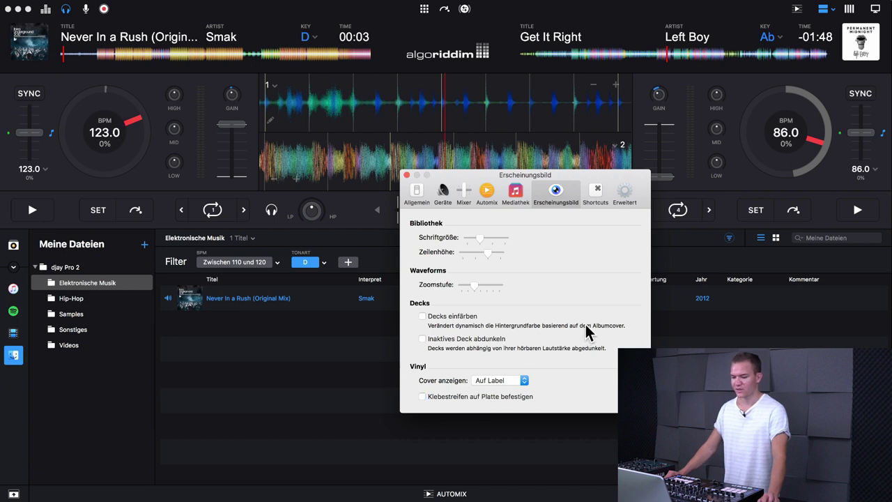
Review the keyboard shortcut list and the target choices for SPACE, and test its Play/Pause shortcut by starting and pausing deck 1
click(589, 196)
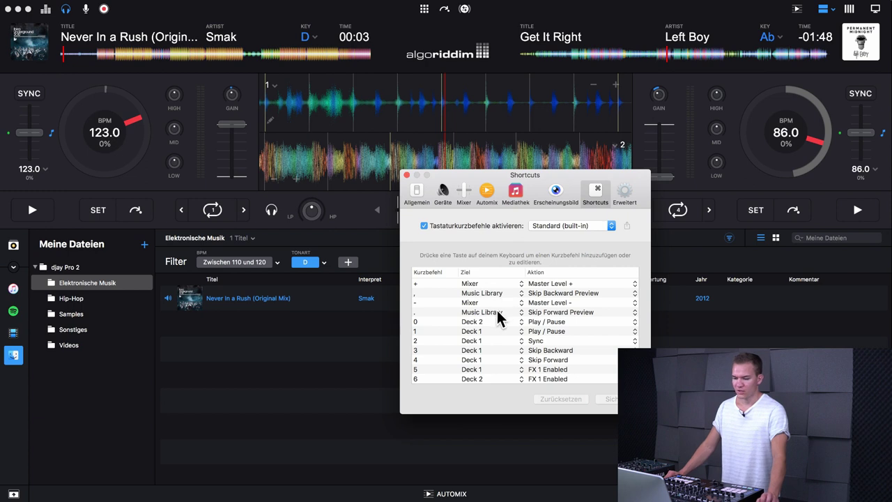
scroll(496, 310, down, 10)
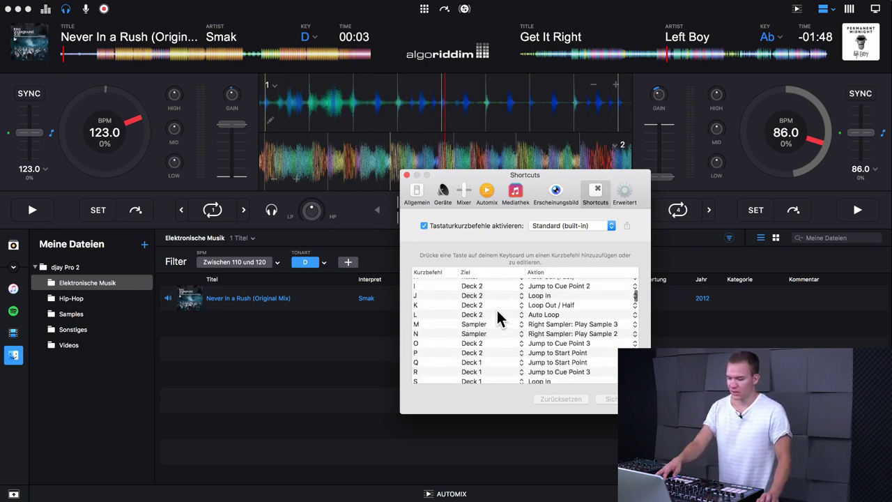
scroll(496, 310, down, 2)
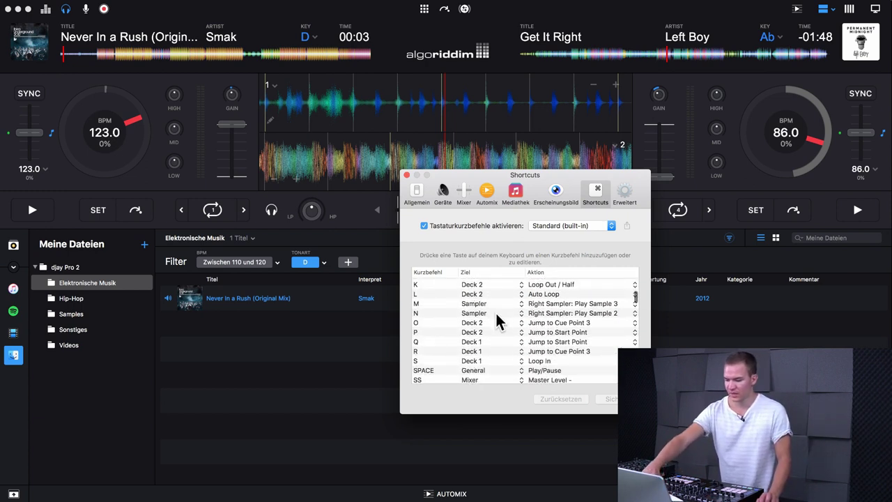
click(502, 370)
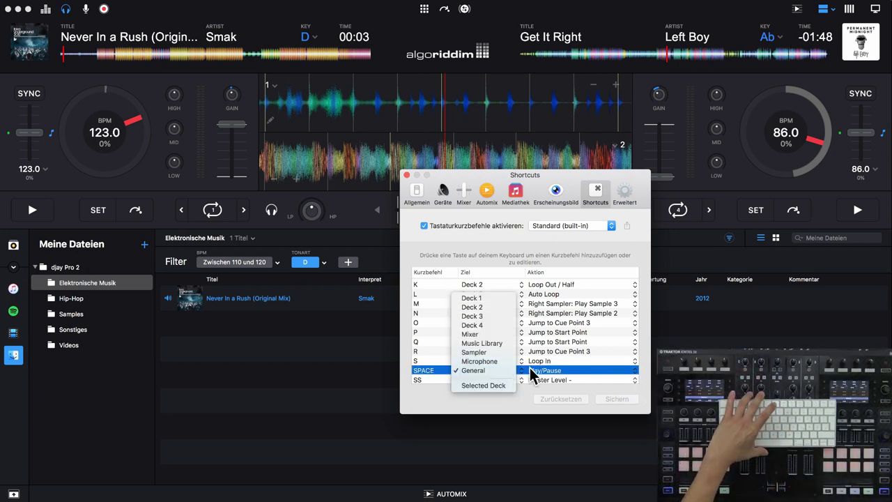
click(532, 375)
key(space)
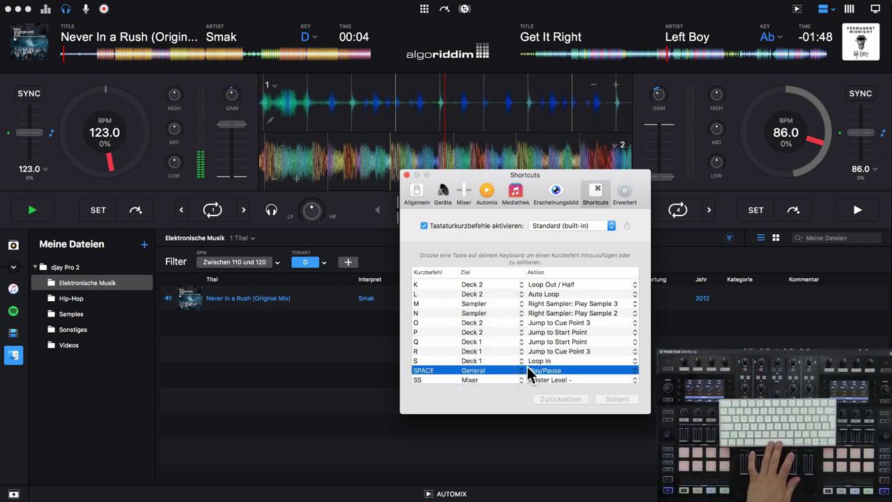
key(space)
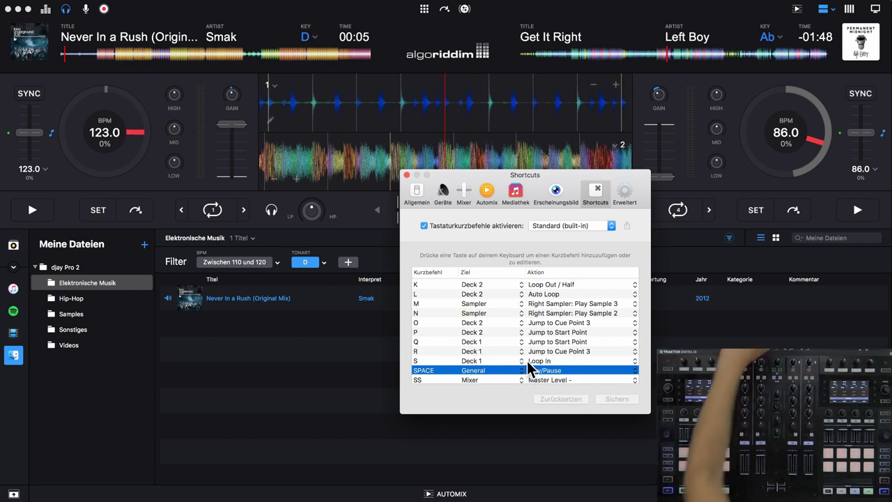
scroll(556, 303, up, 10)
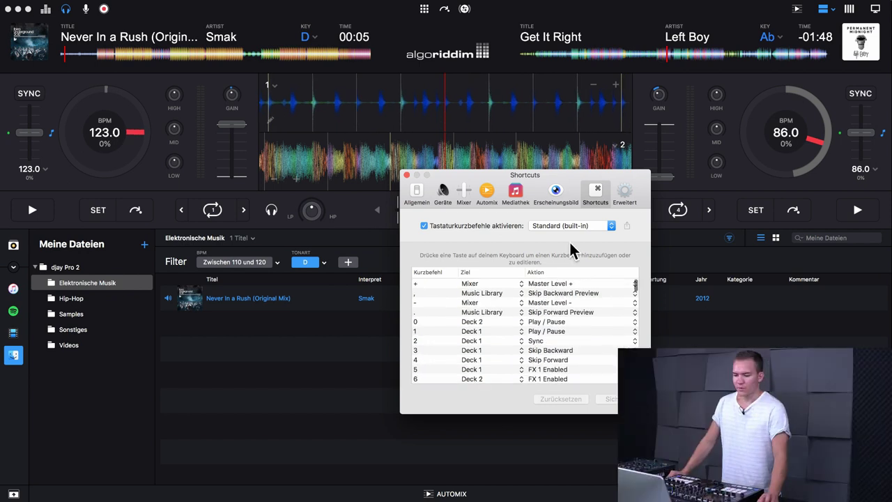
Try WAV as the recording file format (Dateiformat) in the Erweitert preferences, and set the format back to AAC
click(622, 199)
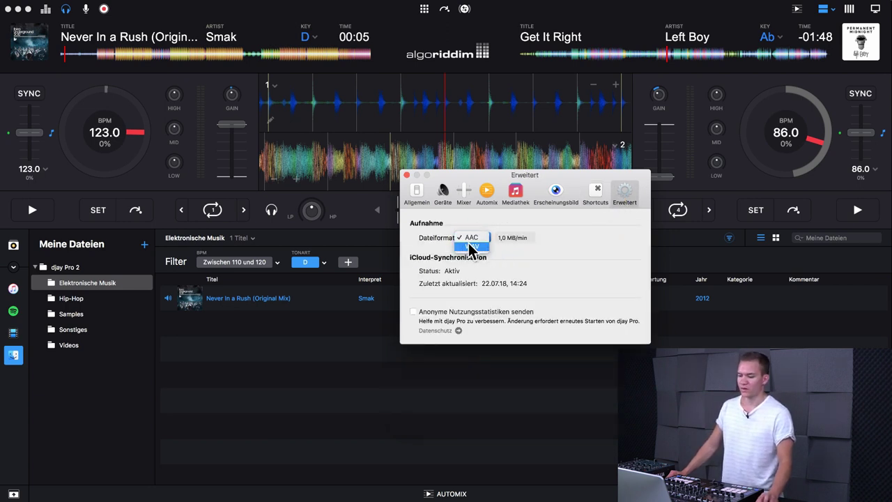
click(471, 248)
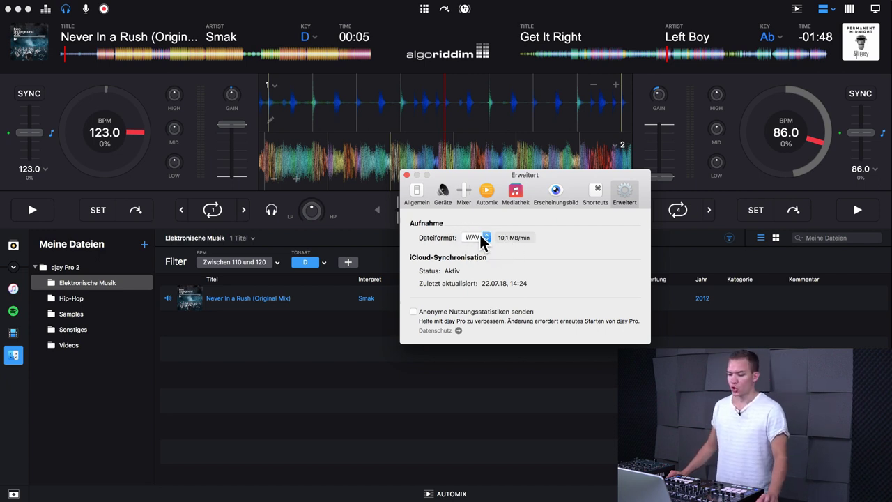
click(487, 237)
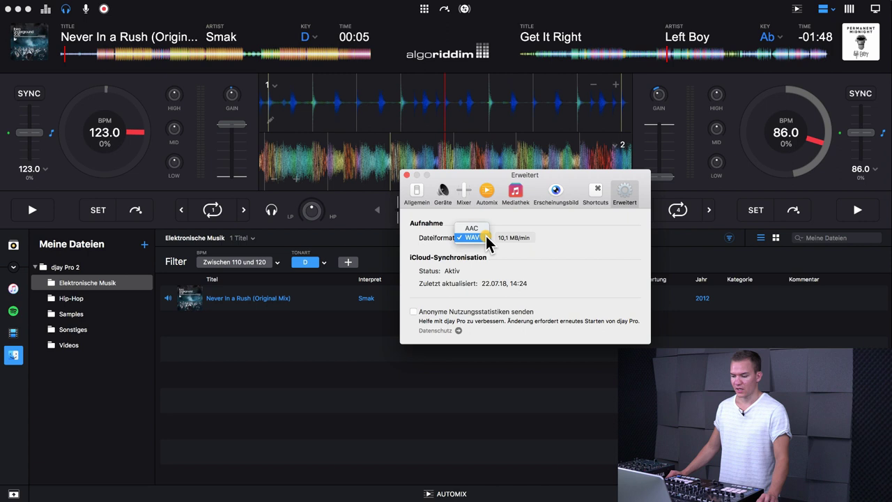
click(551, 235)
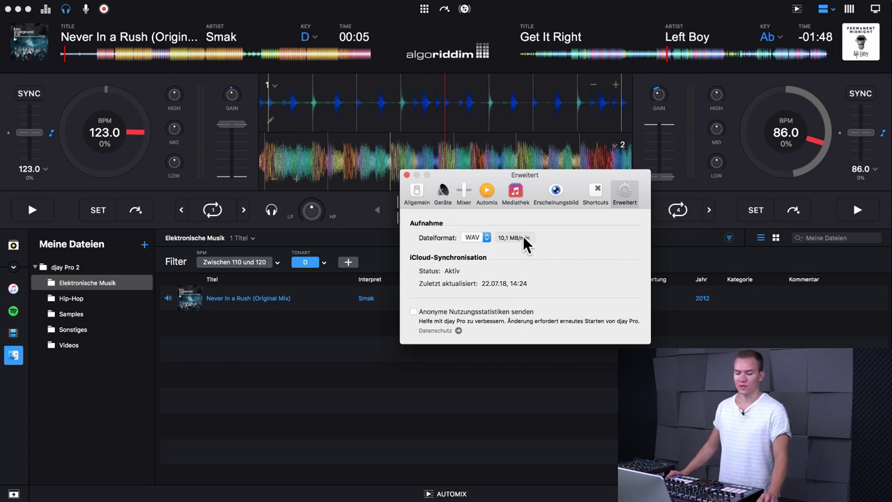
click(486, 239)
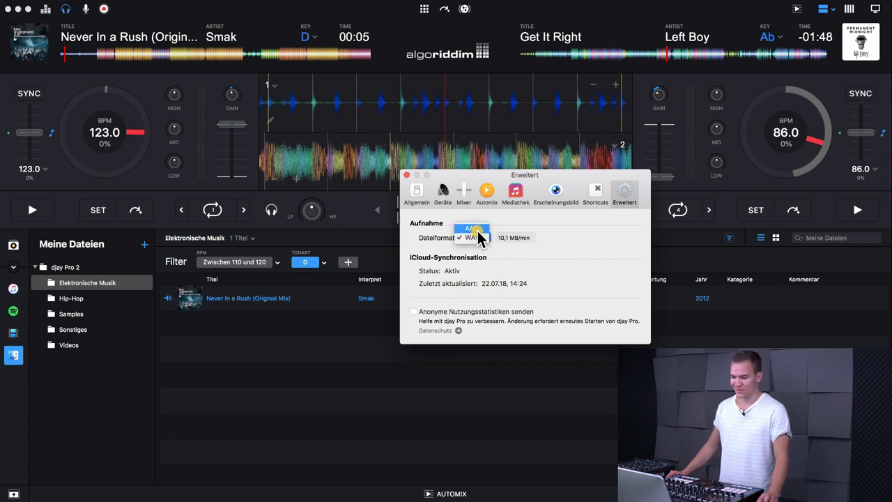
click(472, 228)
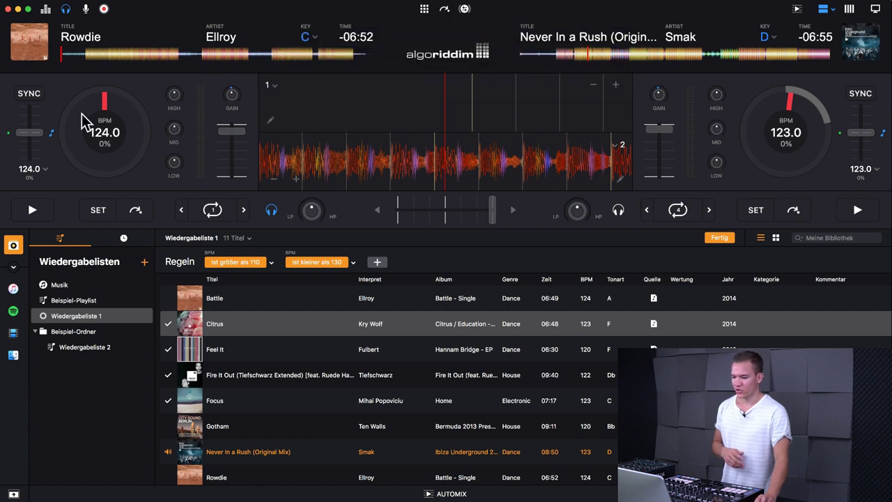
Check the Automix preferences, close them, and load Citrus from Wiedergabeliste 1 as the current title in the Automix view
key(super+comma)
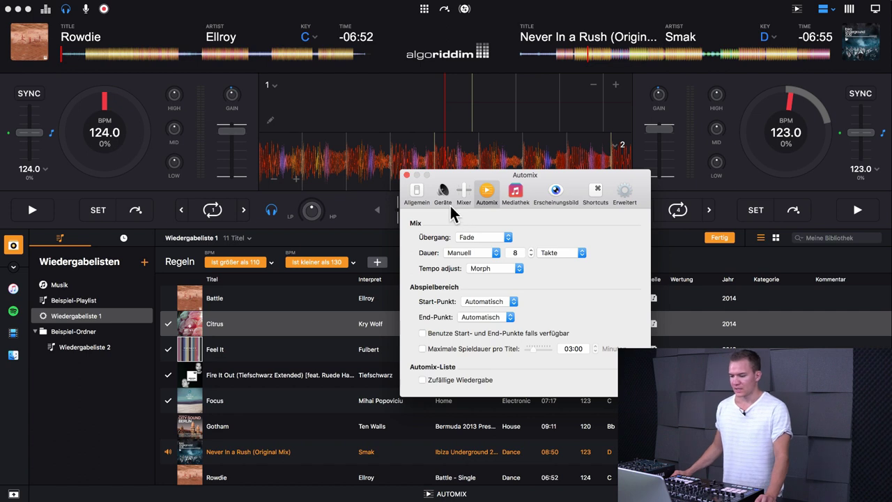
key(super+w)
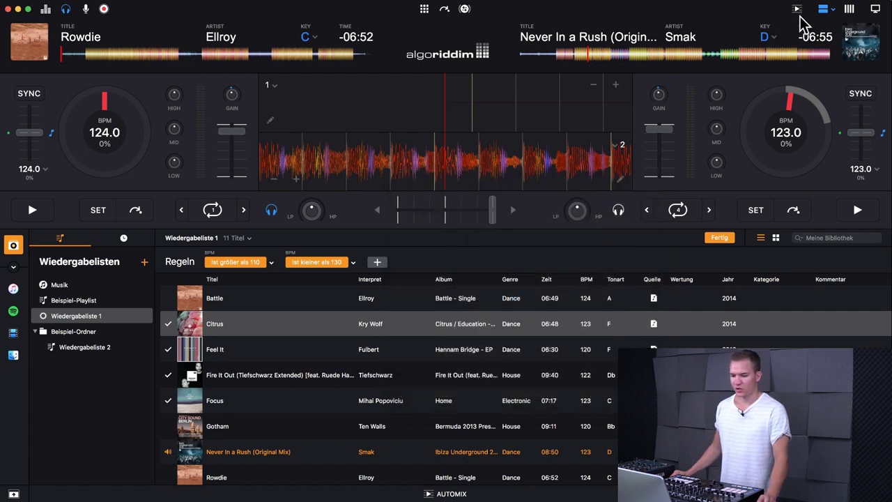
click(797, 9)
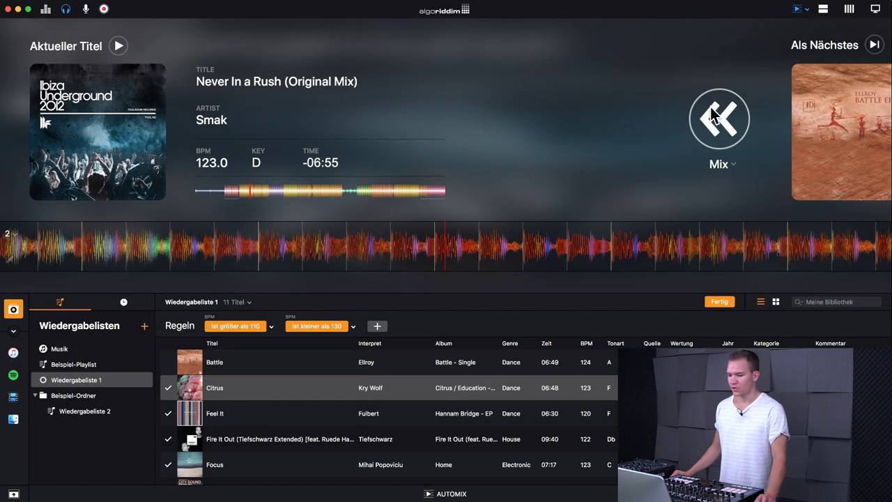
drag(289, 393, 104, 143)
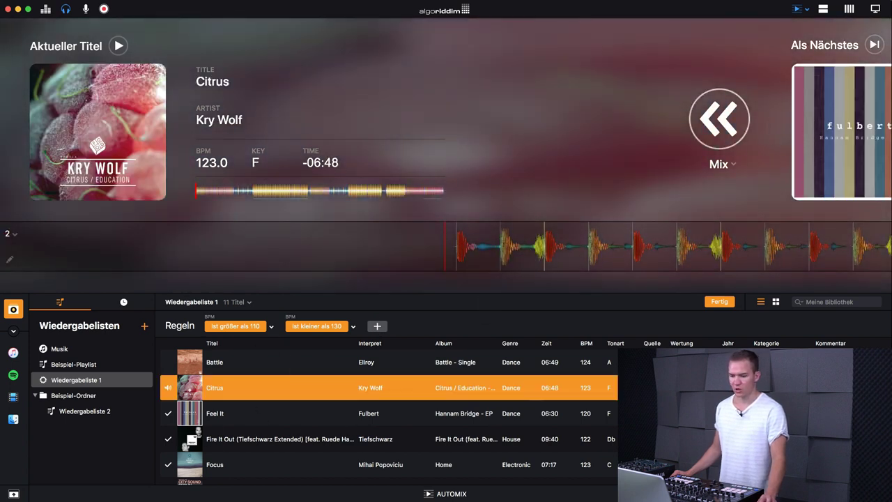
Skip Feel It as the next Automix title, start Citrus, and jump near its end to reach the automatic transition
click(875, 47)
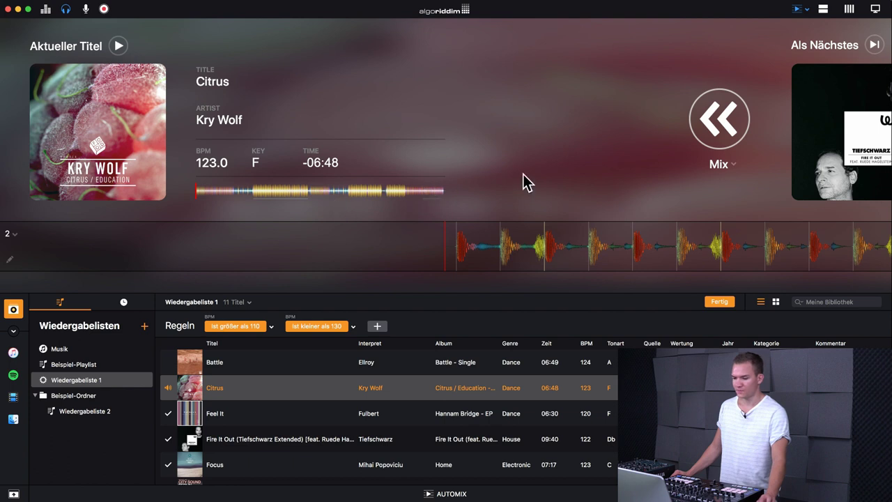
click(119, 46)
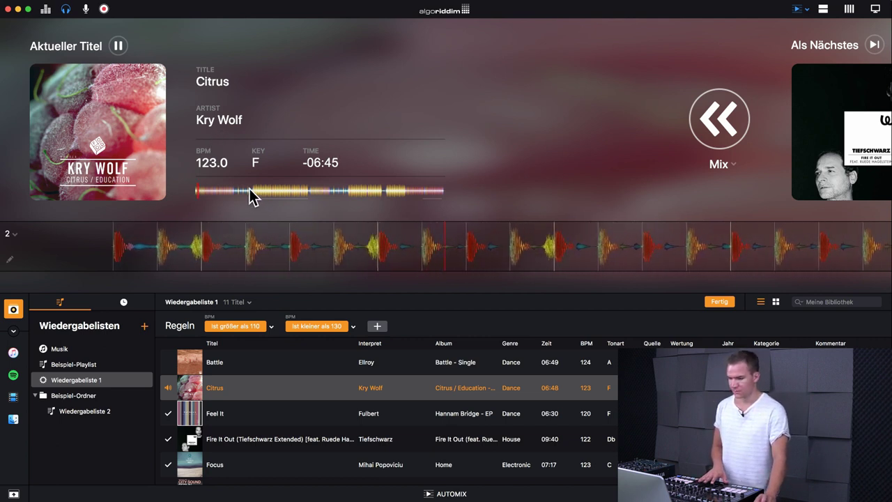
click(412, 189)
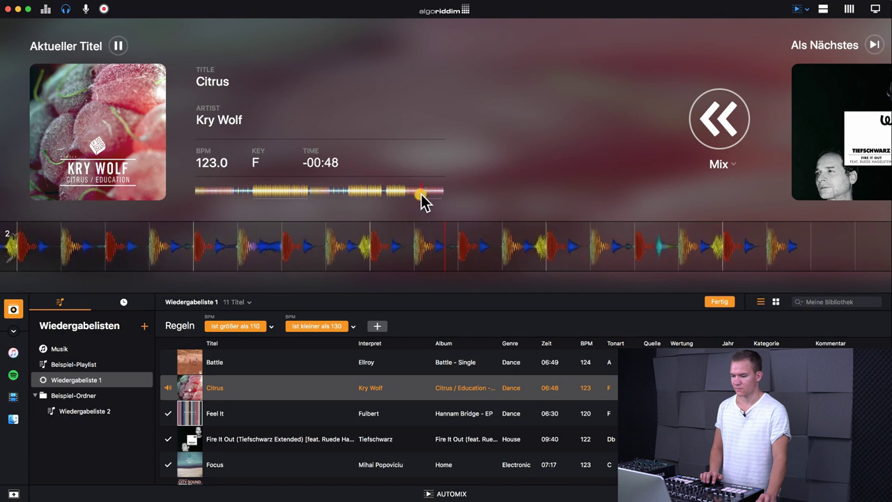
click(422, 192)
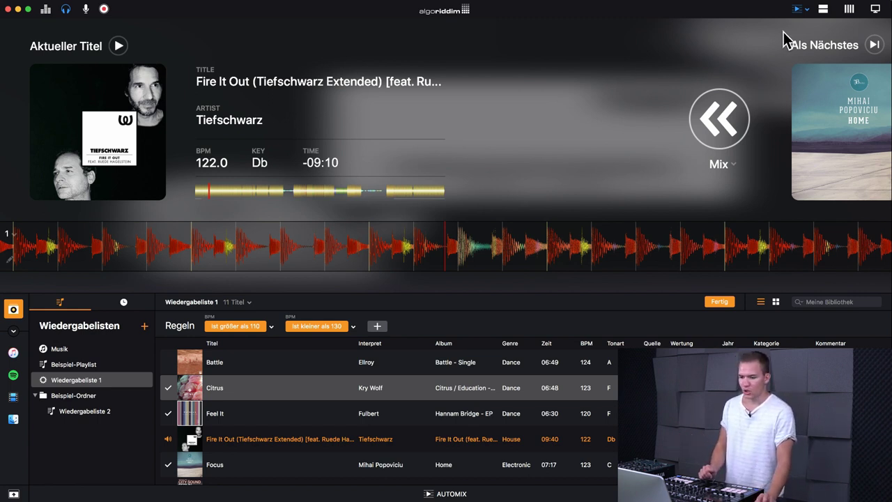
Switch to the video mode and browse the Fotos and Videos sections of its media library
click(875, 10)
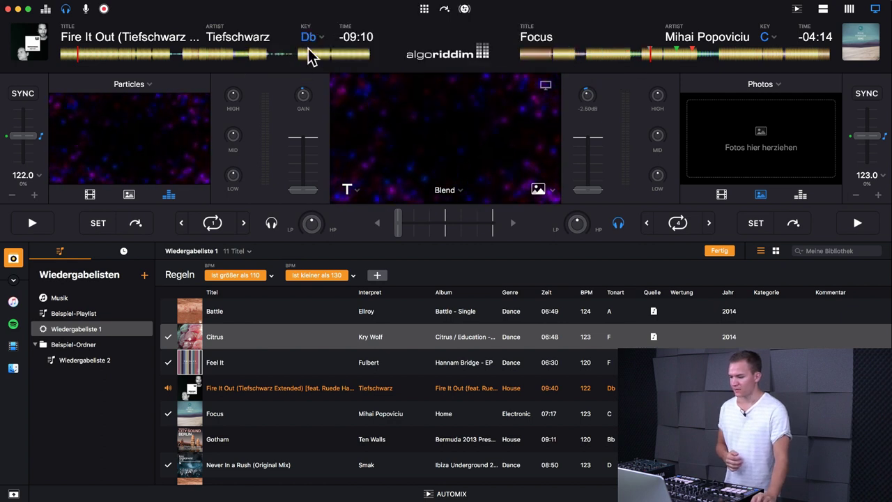
click(14, 346)
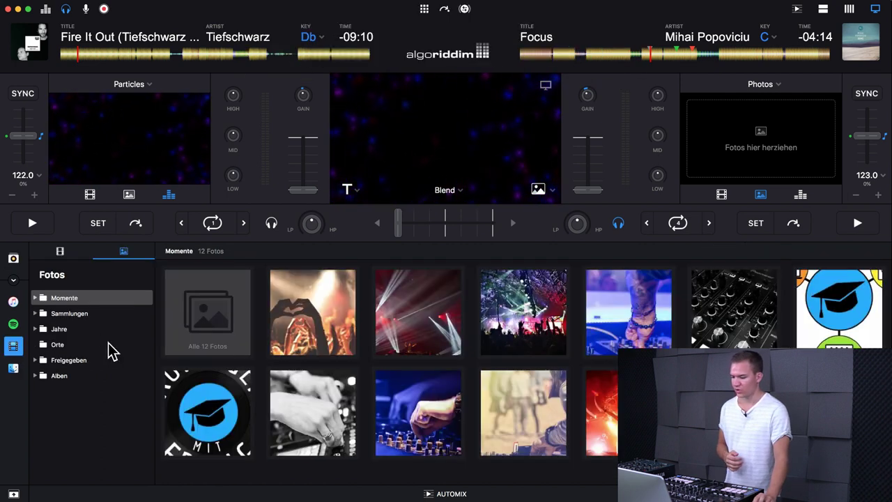
click(59, 253)
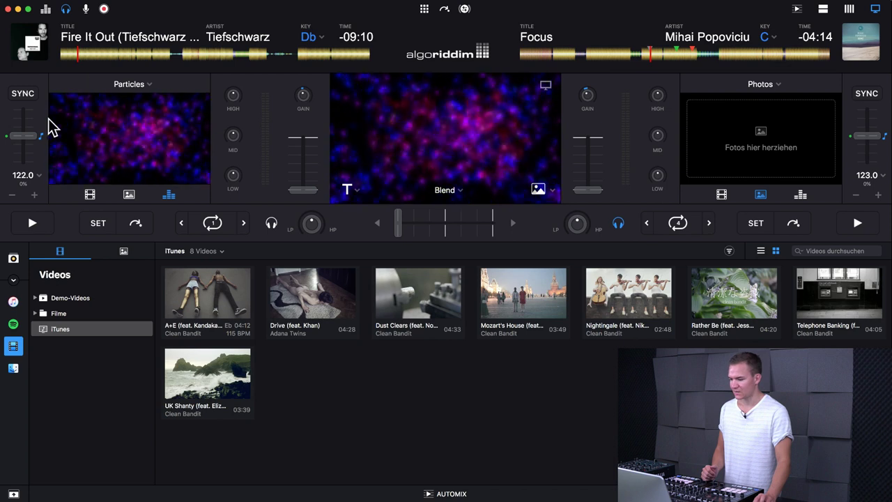
Play Fire It Out on deck 1, skip ahead in the track, and set the deck's visual effect to Levels
click(33, 227)
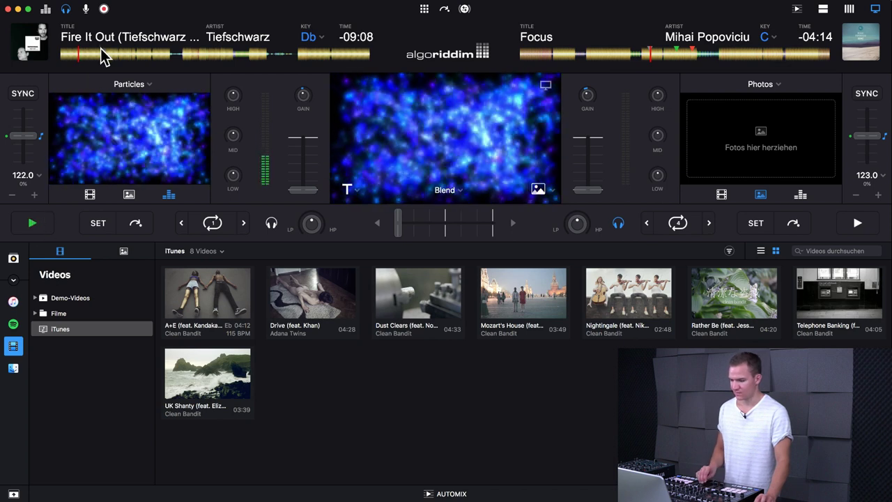
click(167, 55)
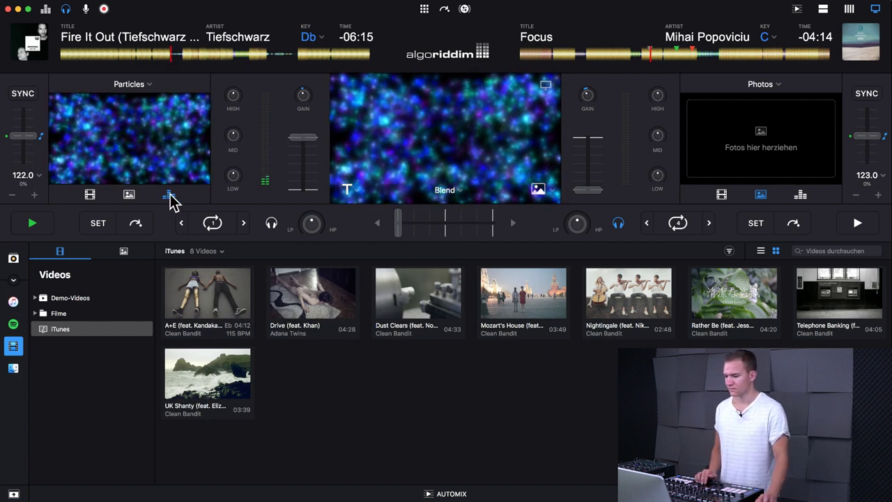
click(138, 85)
click(94, 192)
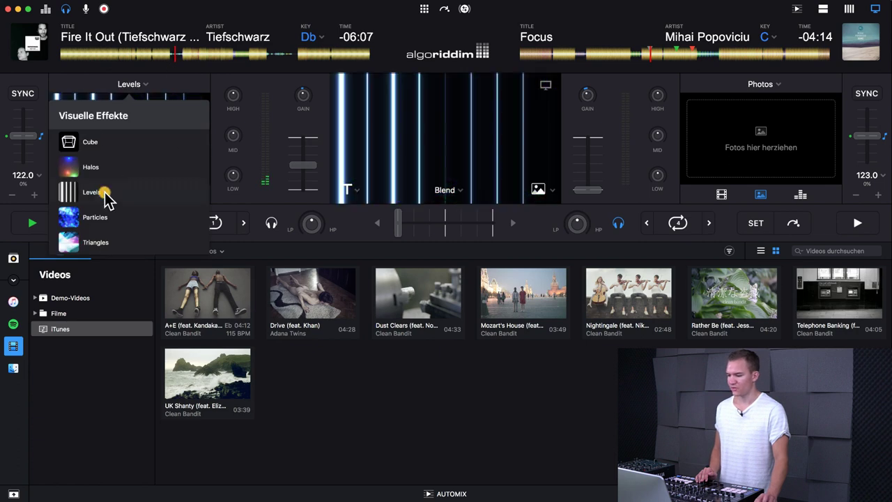
click(180, 57)
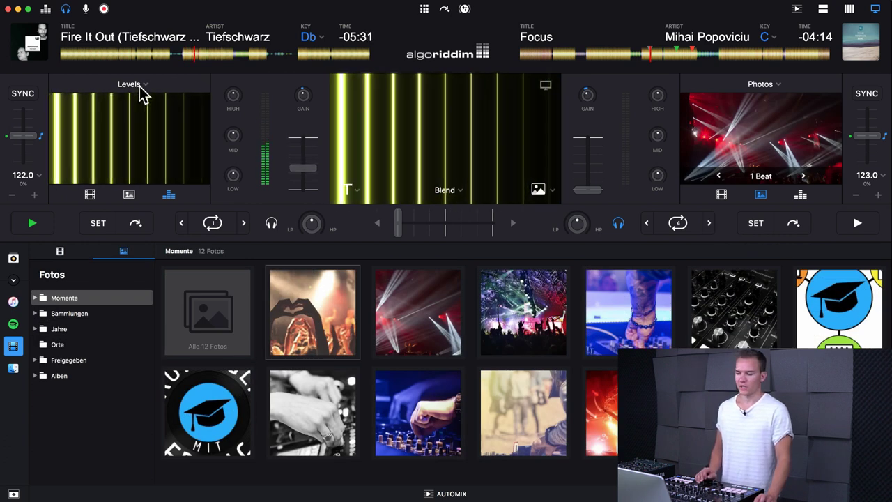
Review the Visuelle Effekte choices for deck 1, switch its visual source to Photos, and keep the crossfader on deck 1
click(140, 85)
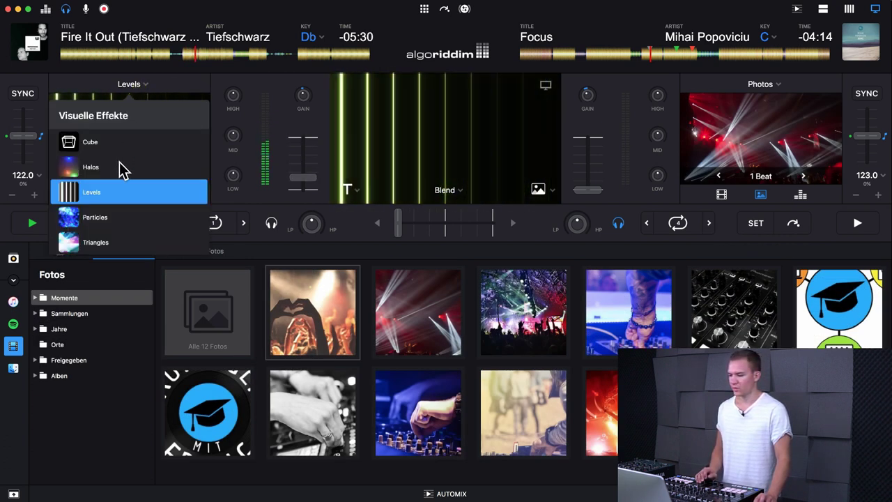
click(132, 86)
click(129, 194)
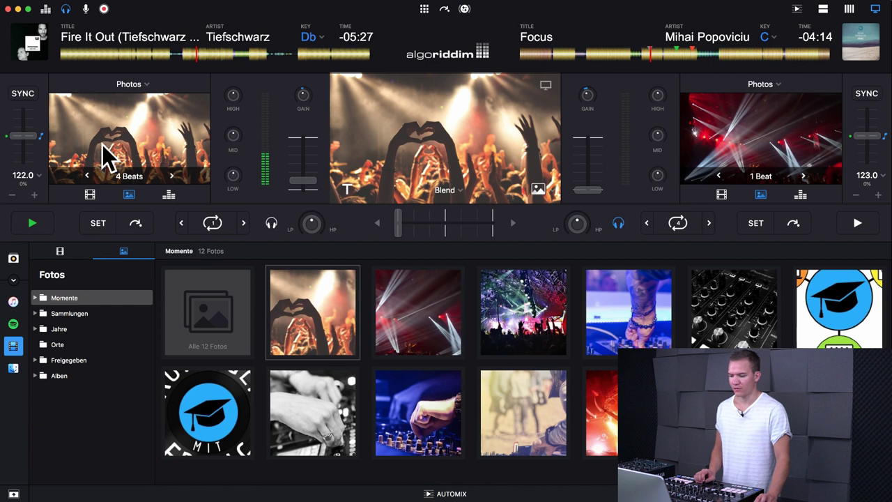
mouse_move(394, 222)
mouse_down()
mouse_move(486, 226)
mouse_move(398, 230)
mouse_up()
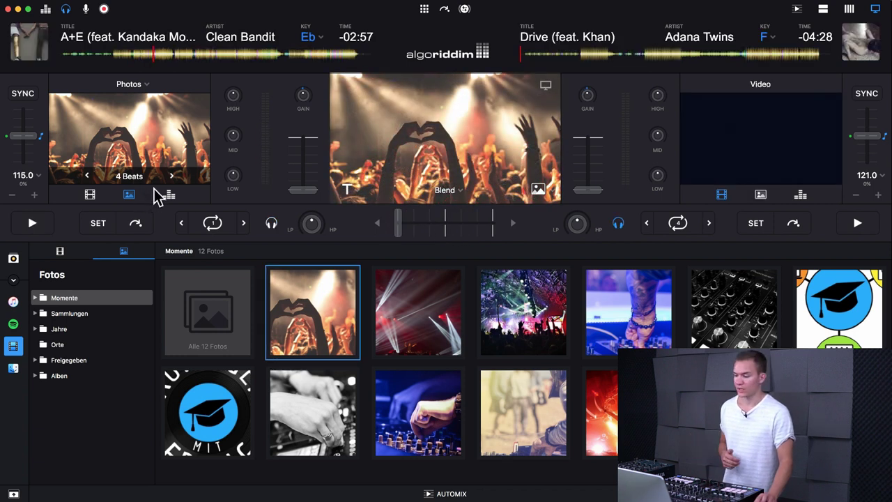
Switch deck 1's visual source to video and load A+E onto deck 1 and Drive onto deck 2
click(89, 195)
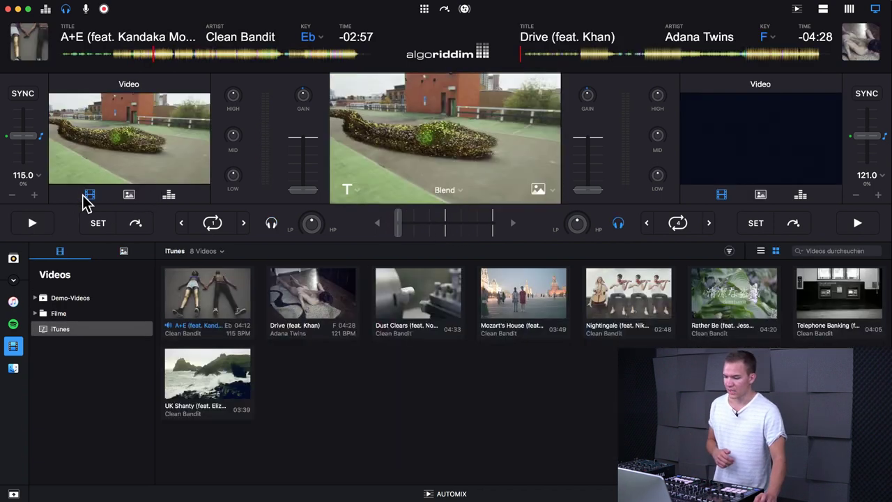
drag(220, 296, 151, 165)
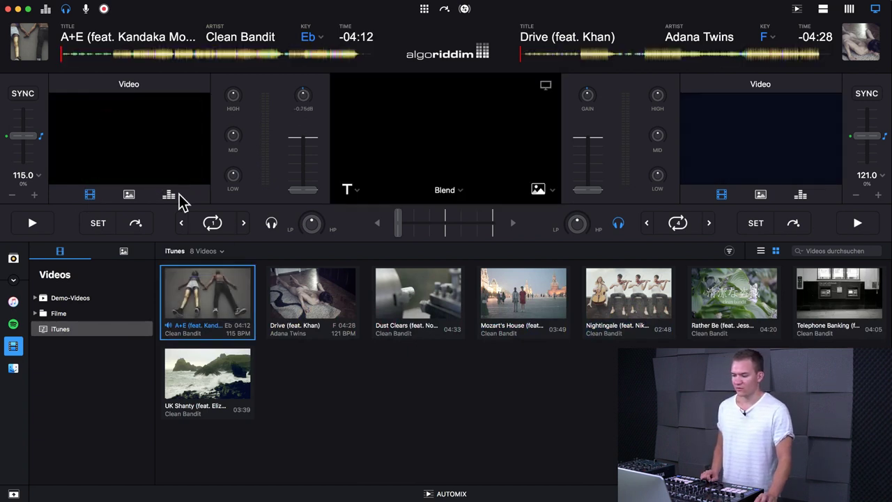
drag(267, 301, 746, 125)
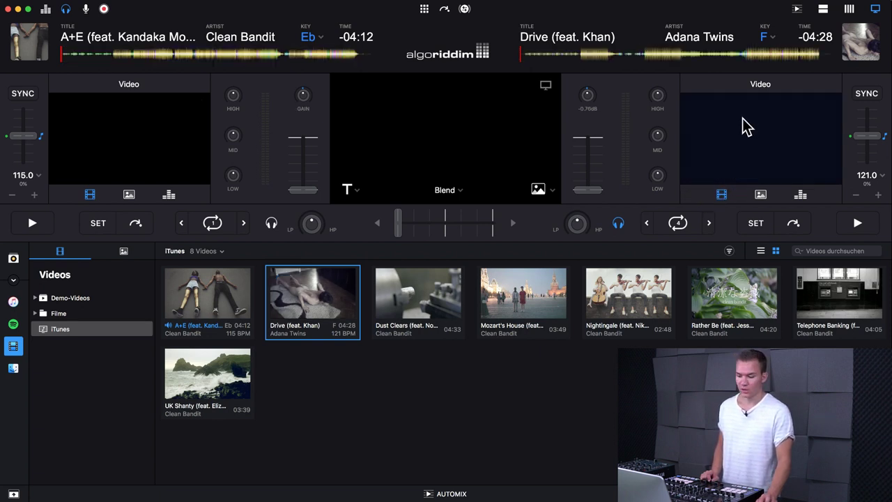
Assign the Dust Clears clip as deck 2's video, load Citrus from Wiedergabeliste 1 as its track, and return to the video library
drag(409, 315, 720, 129)
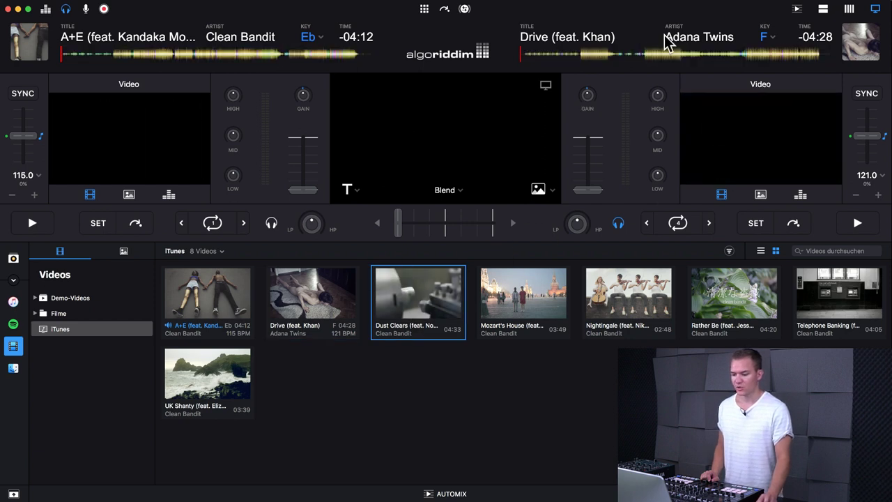
click(13, 259)
drag(239, 345, 643, 61)
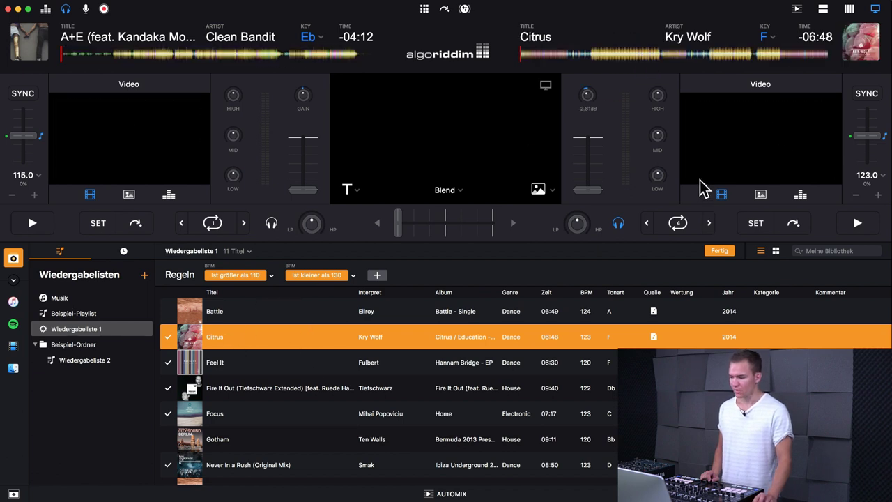
click(13, 346)
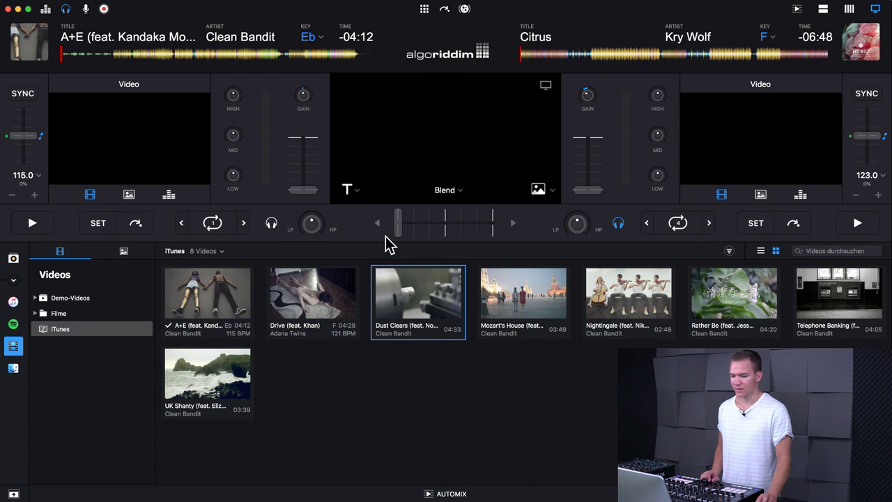
Start deck 2, jump ahead in Citrus, and start A+E on deck 1 to blend the two videos
click(855, 223)
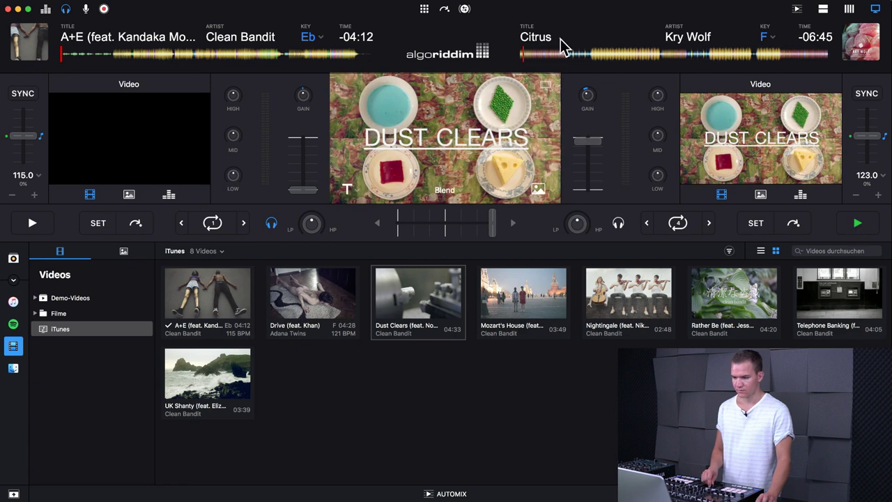
click(594, 55)
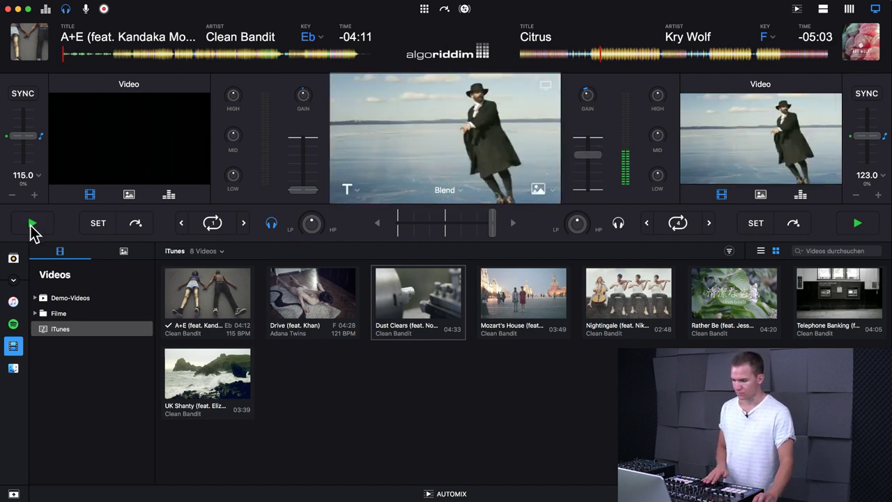
click(32, 223)
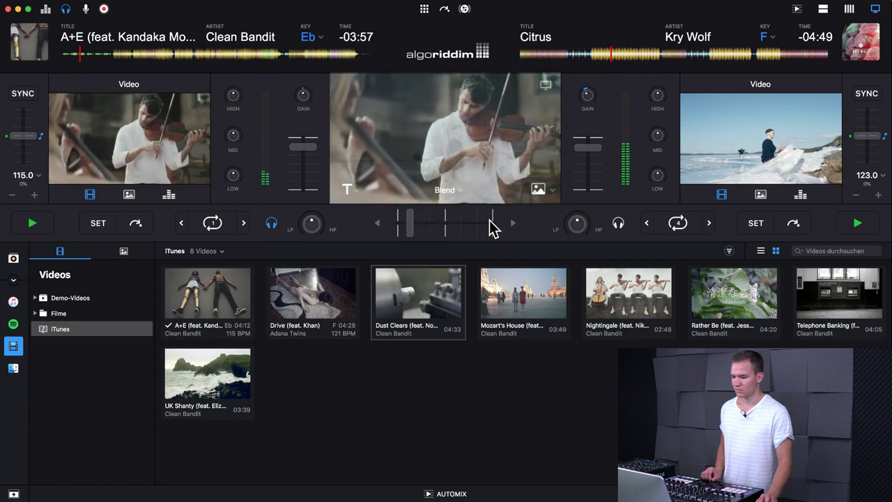
Check the Bildeinblendung options and the display choices for full-screen video output, and cancel the Bildschirm auswählen dialog
click(540, 193)
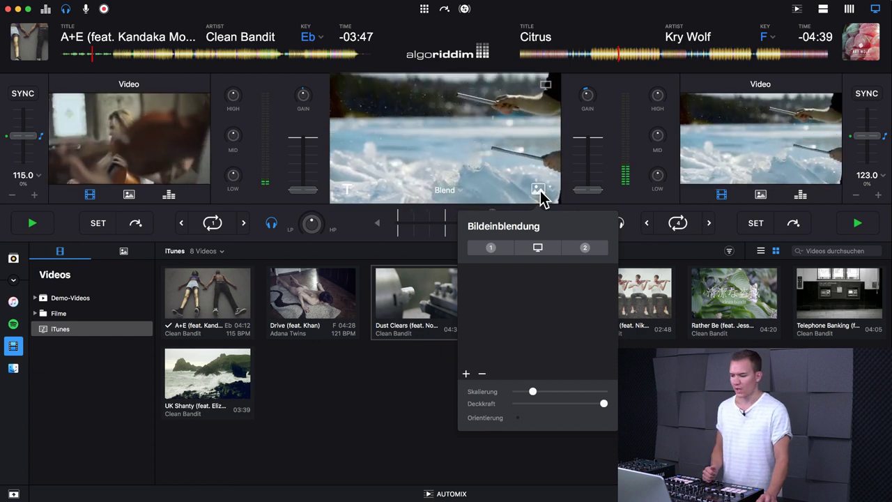
click(540, 193)
click(546, 87)
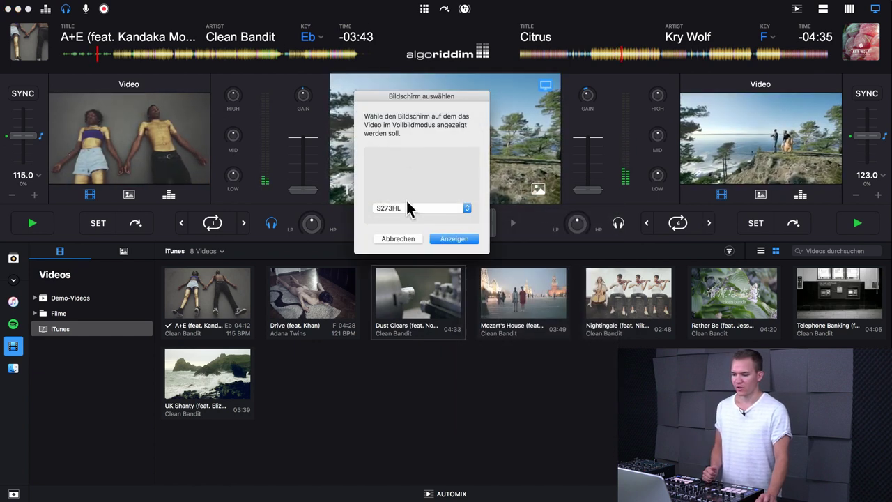
click(454, 208)
click(450, 191)
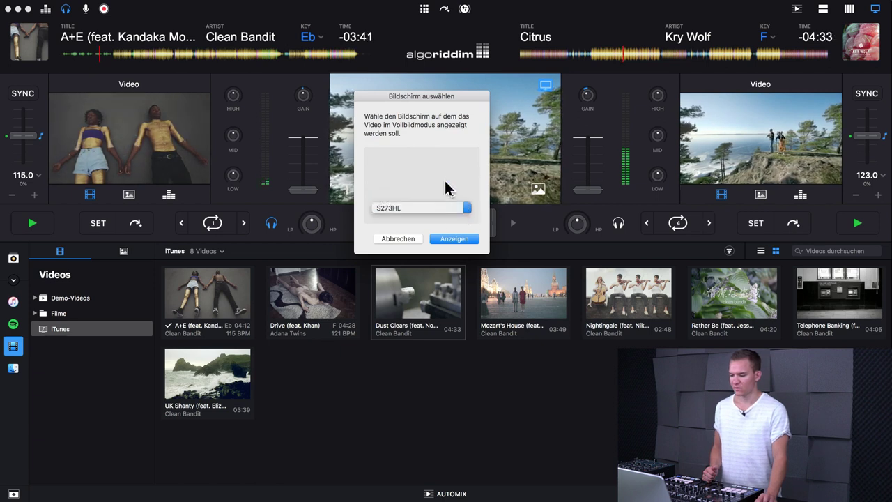
click(410, 239)
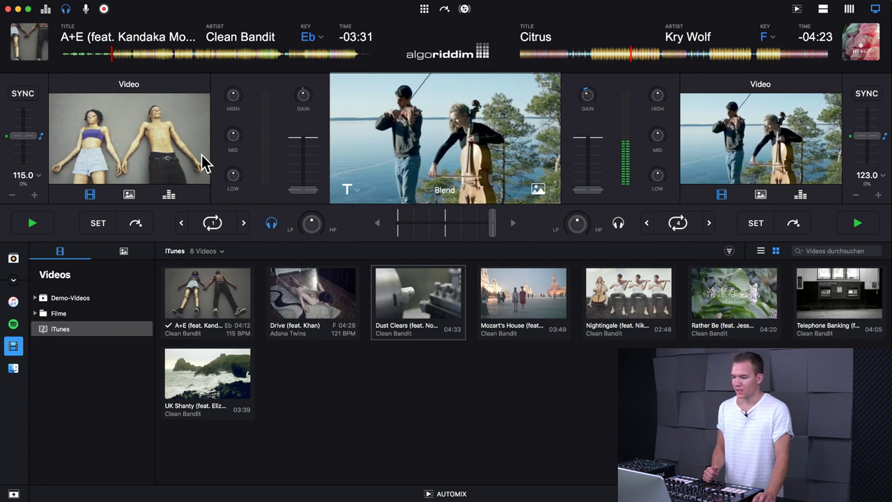
Switch deck 1's visuals to the Levels effect, and return to the two-deck waveform view with the music library
click(169, 194)
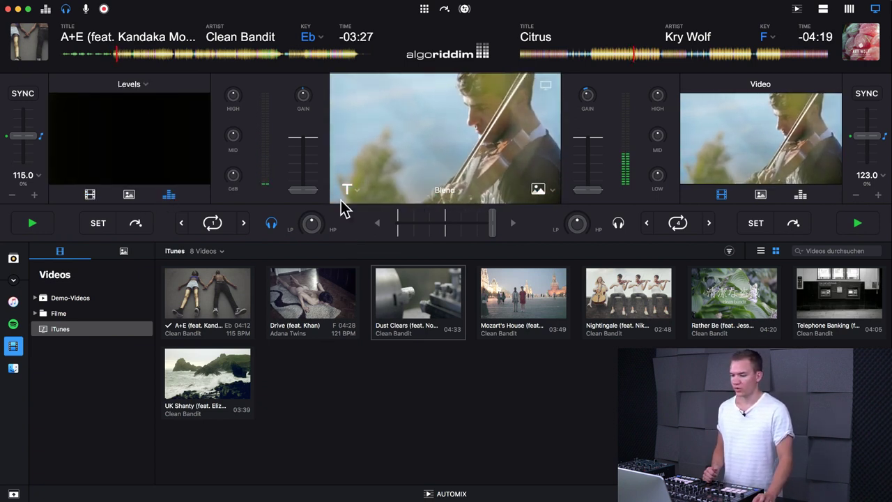
mouse_move(310, 87)
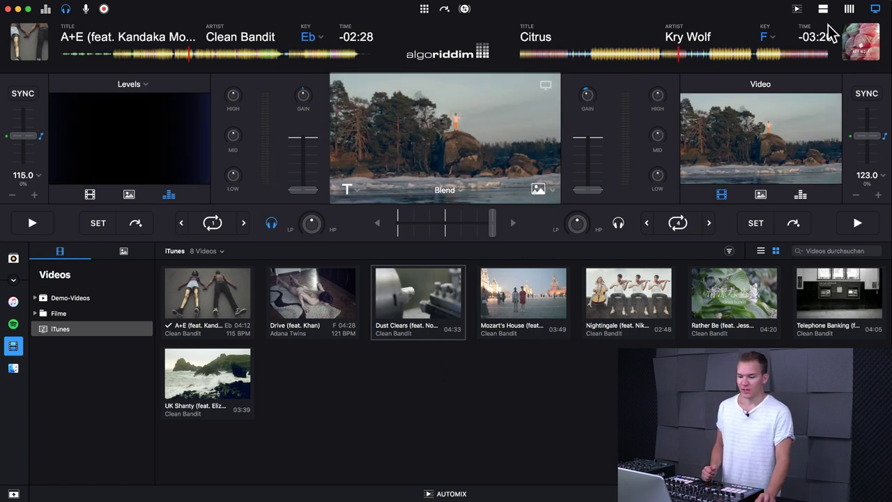
click(823, 9)
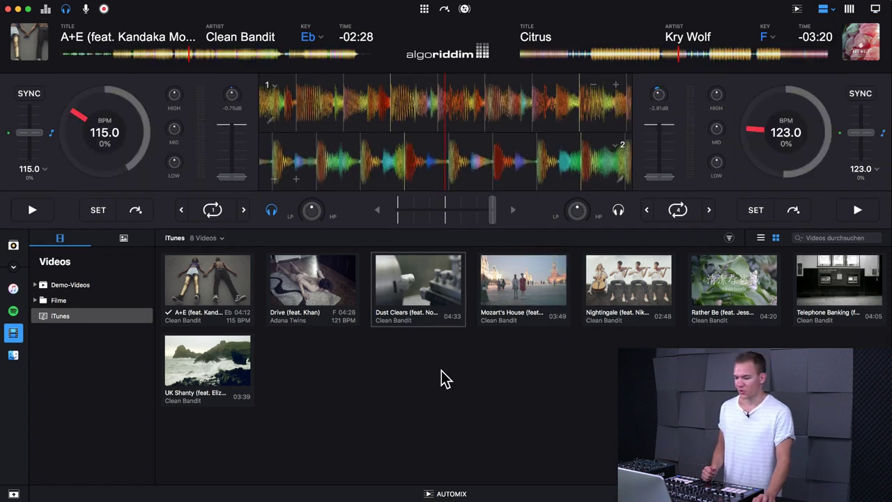
click(14, 246)
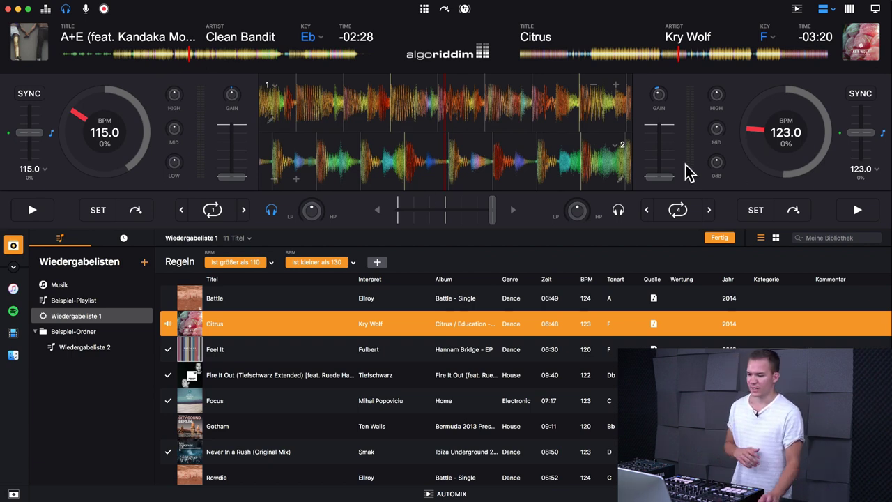
Go through the effects, cue point and sampler sections above the library, ending on the sampler
click(464, 9)
click(444, 9)
click(424, 9)
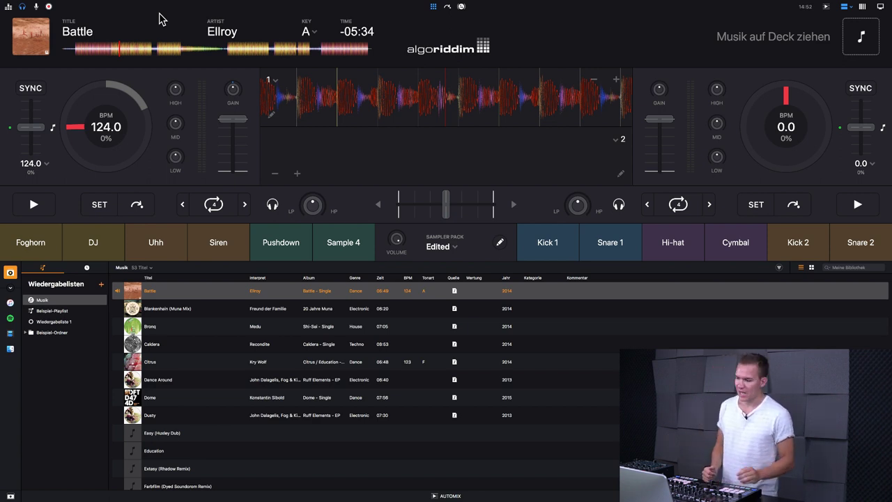
Open the MIDI configuration for the Traktor Kontrol S8 controller
mouse_move(167, 3)
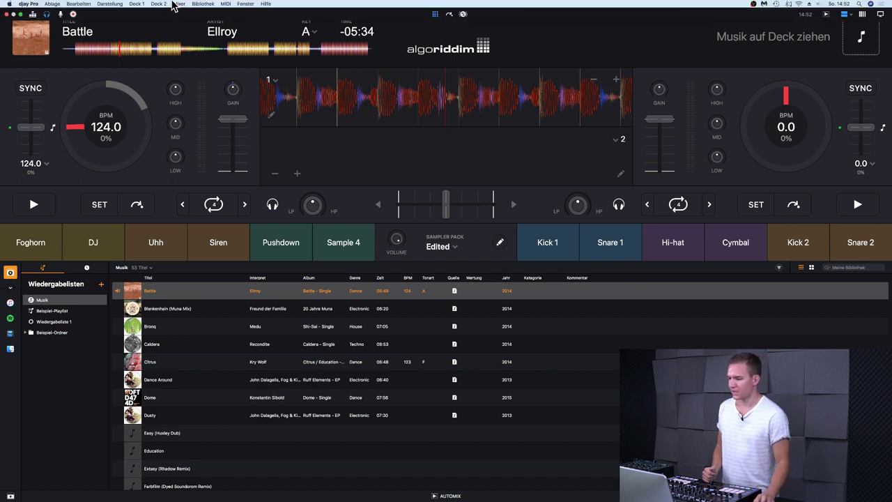
click(226, 4)
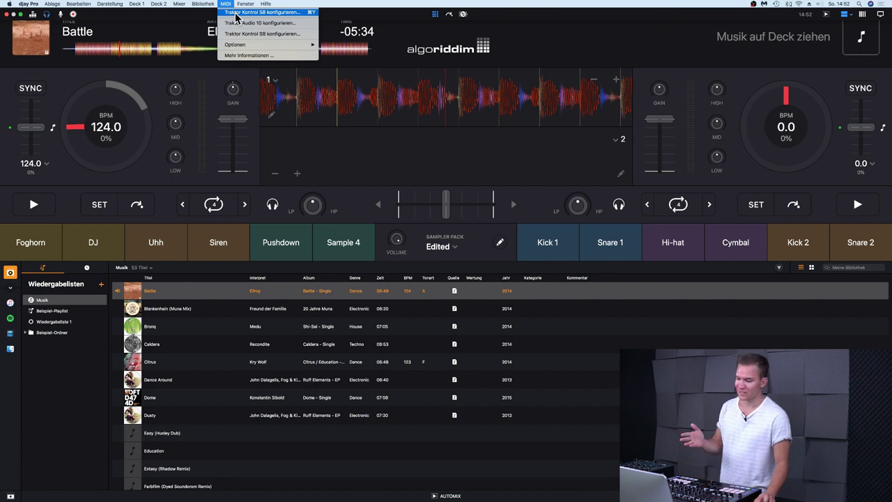
click(235, 14)
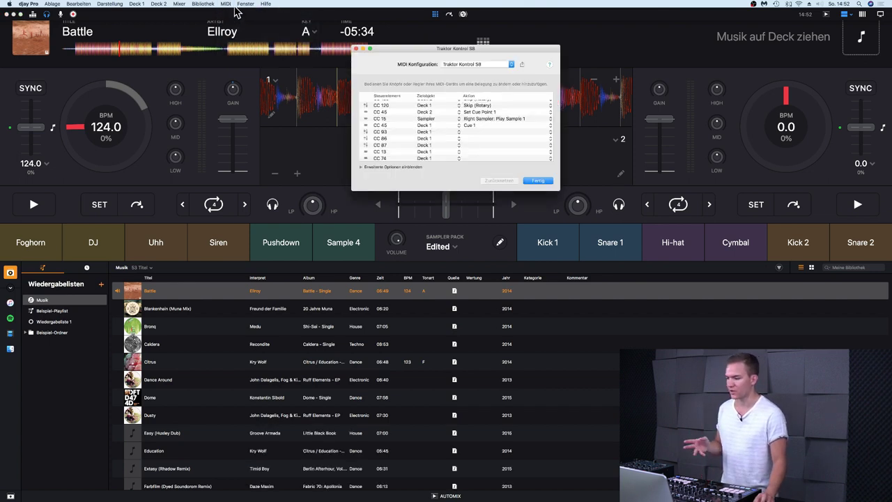
Enlarge the Traktor Kontrol S8 mapping window to show the whole list and delete both CC 10 Play / Pause mappings
drag(387, 50, 377, 27)
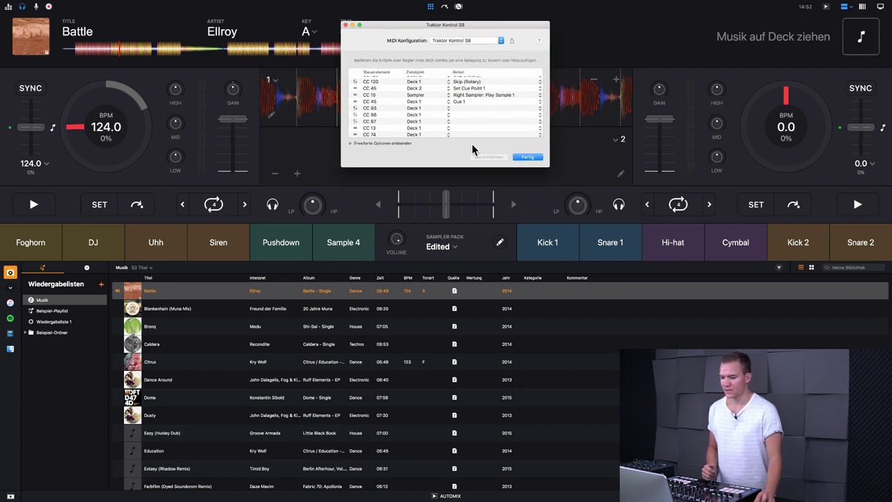
drag(451, 167, 416, 453)
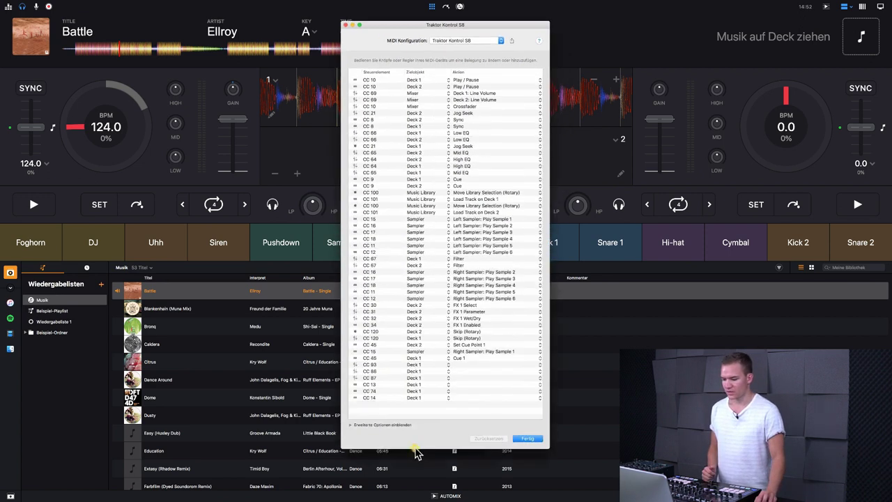
click(398, 79)
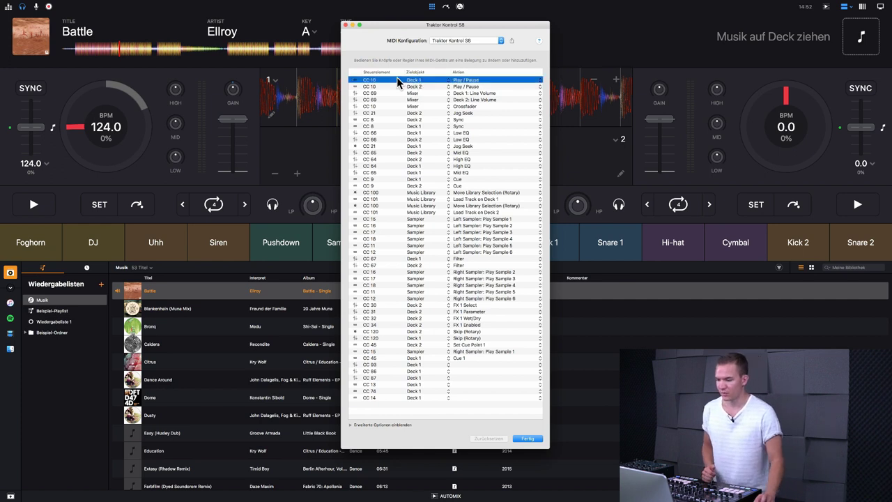
key(BackSpace)
key(BackSpace)
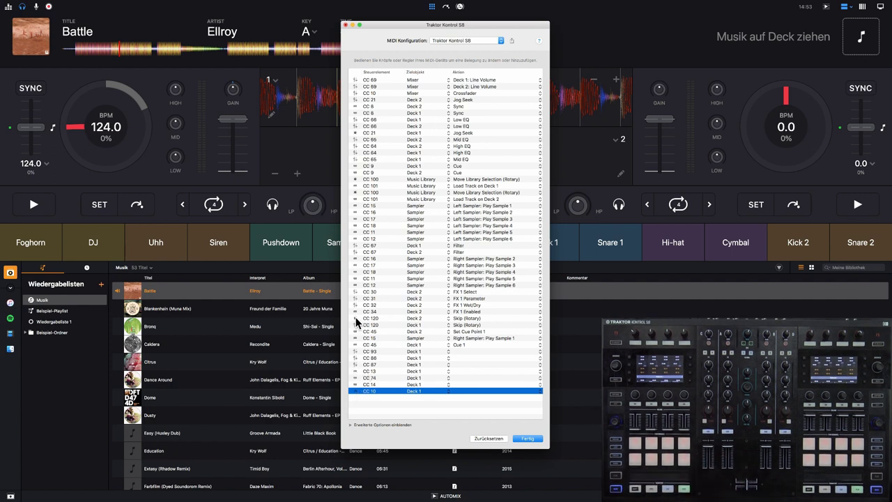
Keep Deck 1 as the target of the new CC 10 control, look through the available actions, and assign Play / Pause
click(420, 391)
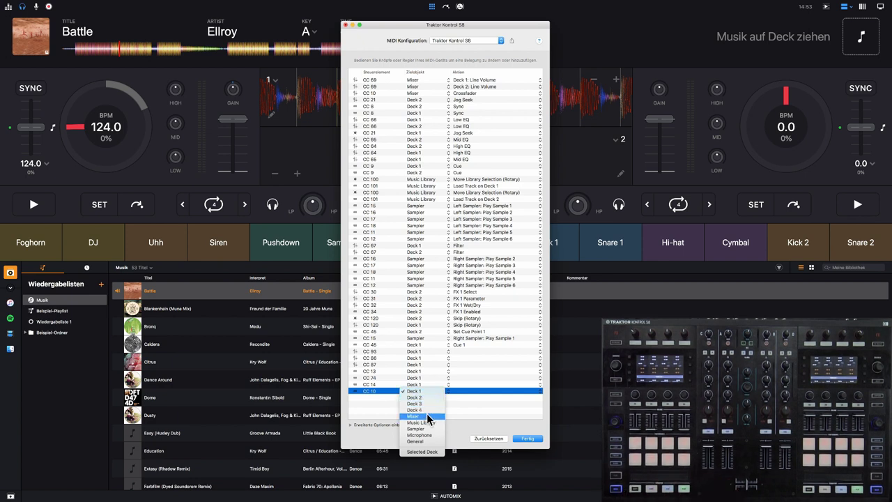
click(462, 399)
click(471, 391)
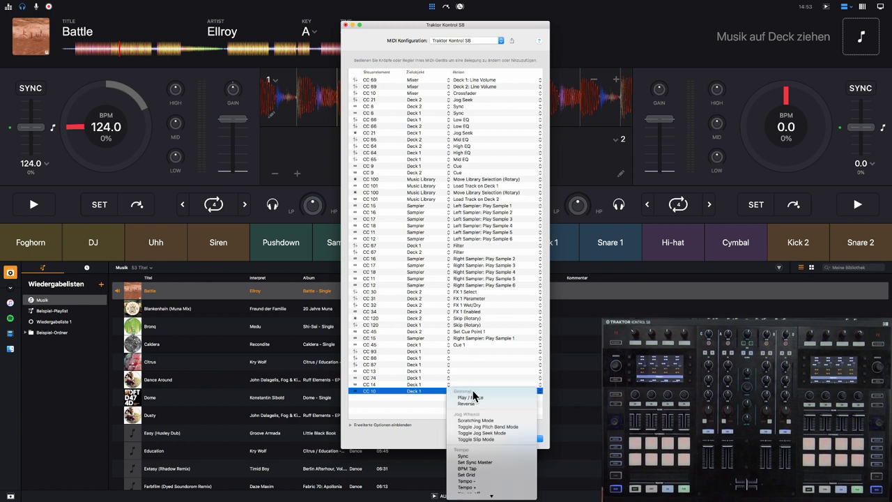
scroll(477, 395, down, 15)
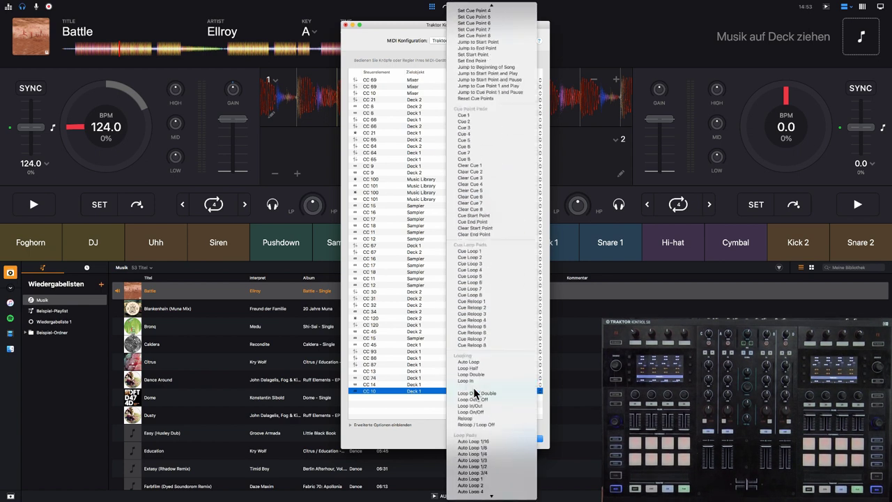
scroll(474, 387, down, 5)
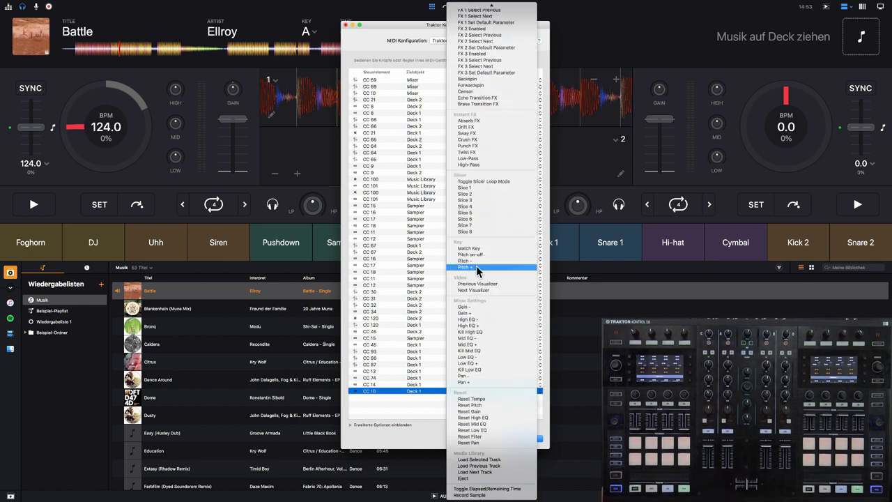
scroll(476, 266, down, 5)
scroll(475, 267, up, 15)
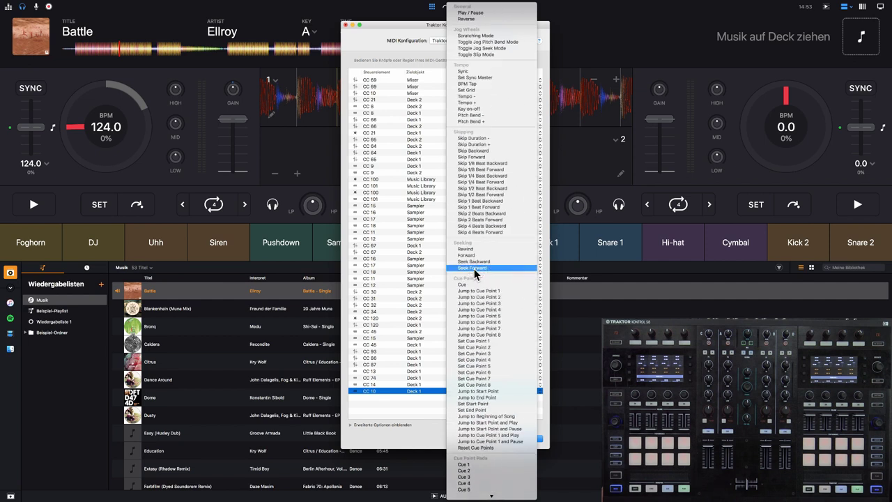
click(475, 16)
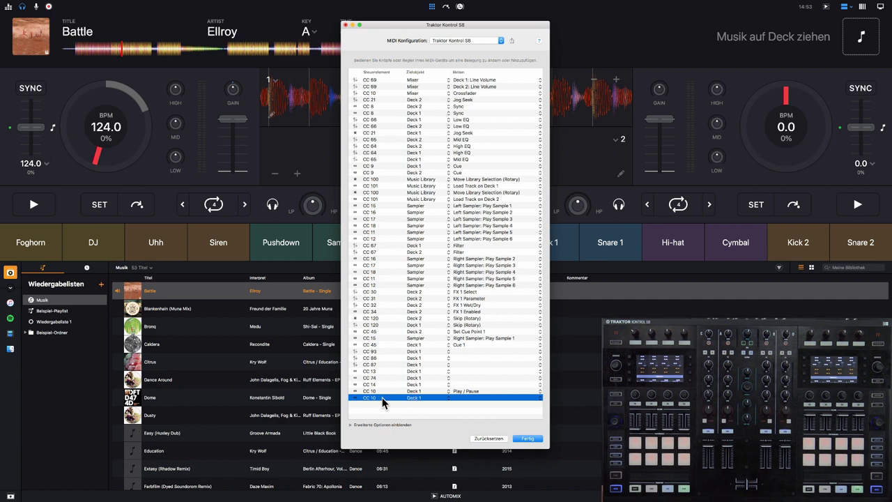
Map the second CC 10 control to Deck 2 with the Play / Pause action
click(414, 397)
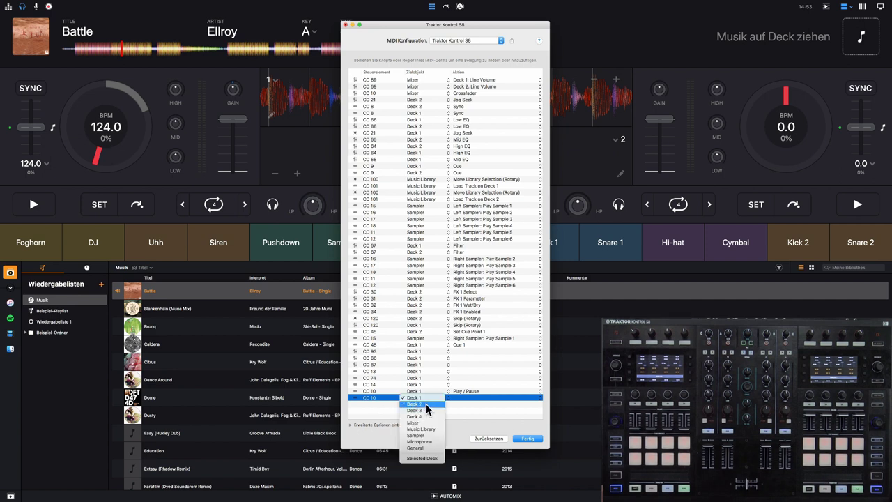
click(426, 403)
click(463, 398)
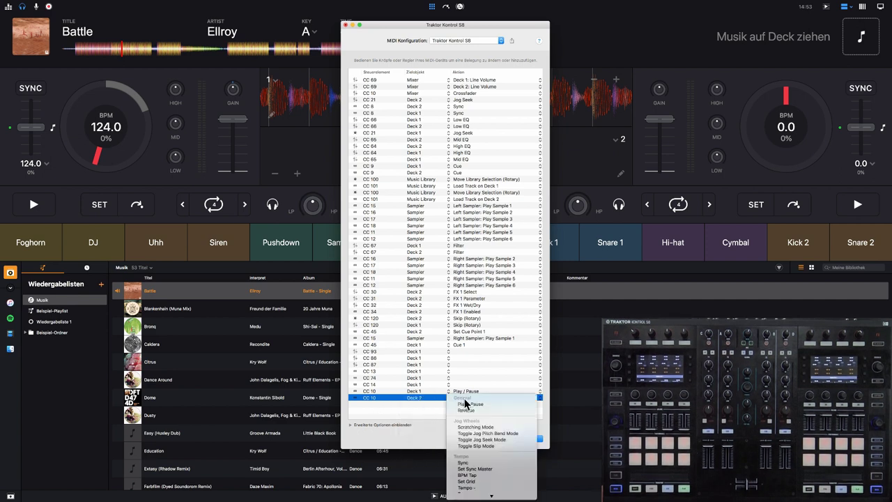
click(464, 404)
click(423, 406)
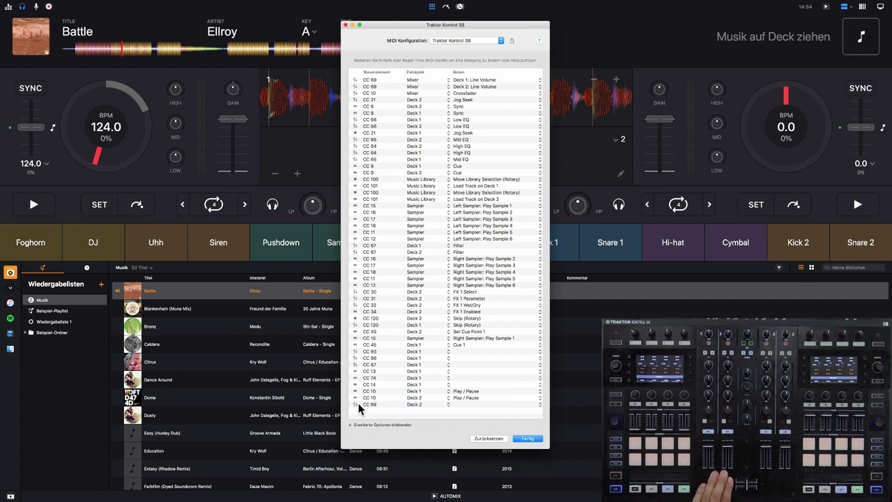
Set the new CC 69 control's target to Mixer and its action to Deck 3: Line Volume
click(412, 404)
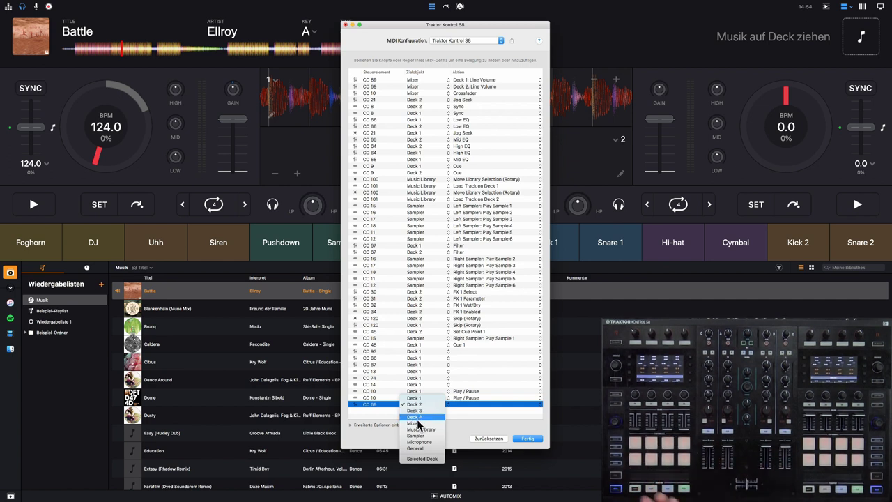
click(418, 422)
click(458, 405)
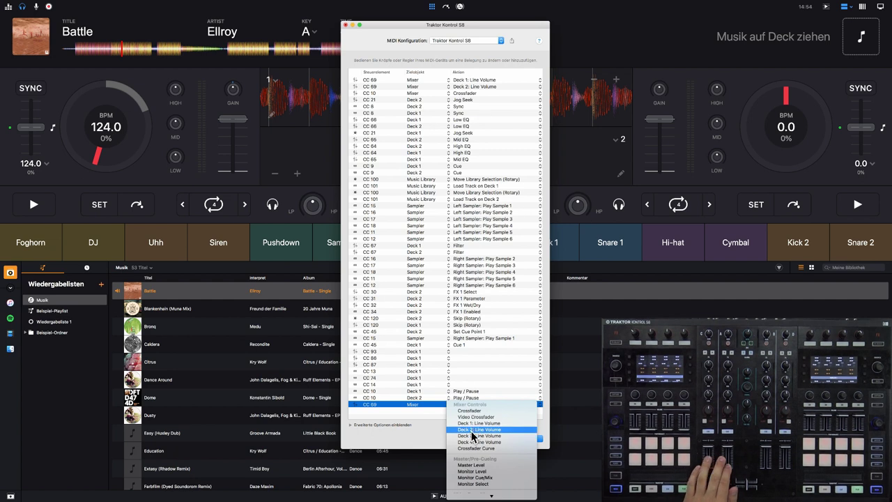
scroll(472, 433, down, 1)
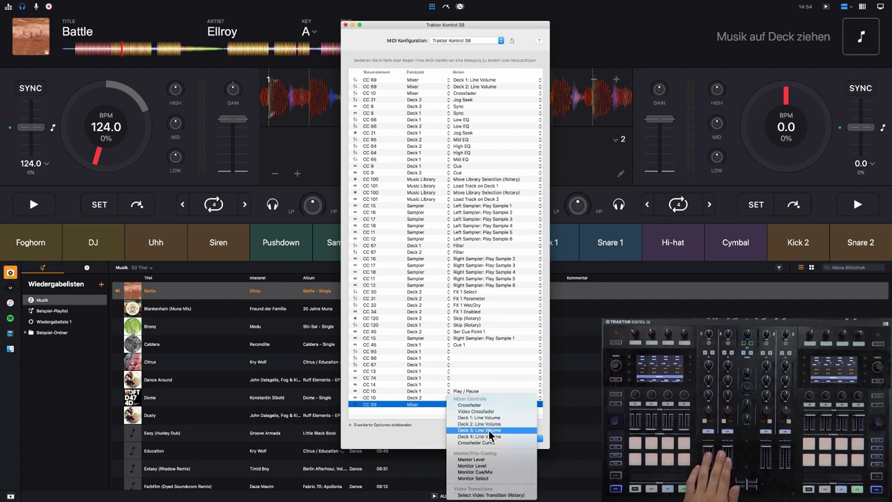
click(491, 432)
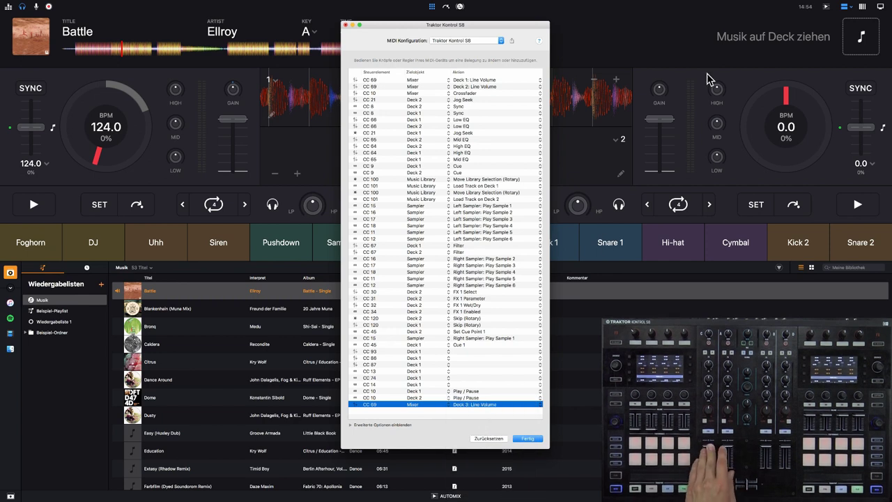
Switch to the four-deck view and start playing Blankenhain (Muna Mix) on deck 3
click(862, 15)
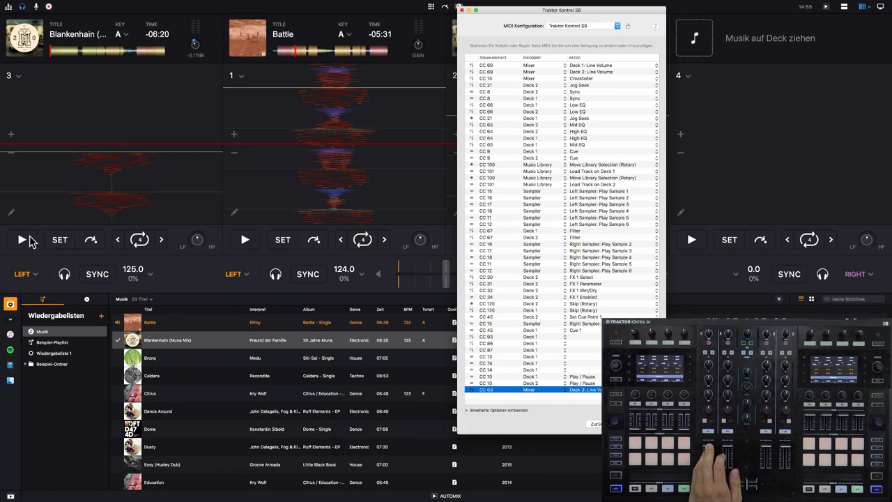
click(28, 243)
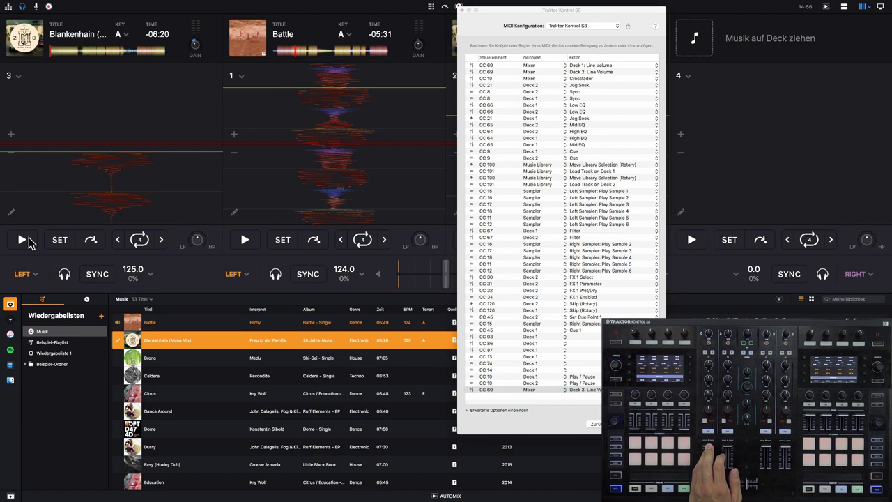
click(27, 242)
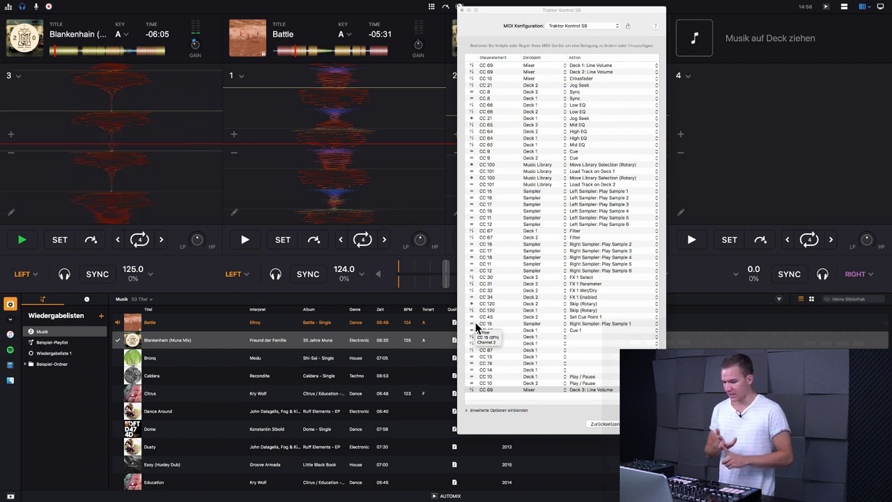
Change the target of the last CC 69 mapping to Music Library and check which actions it offers
click(537, 390)
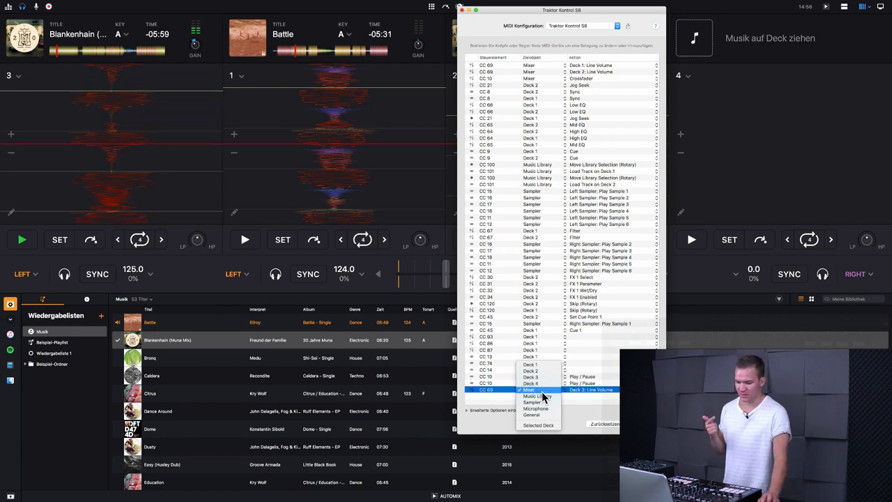
click(588, 390)
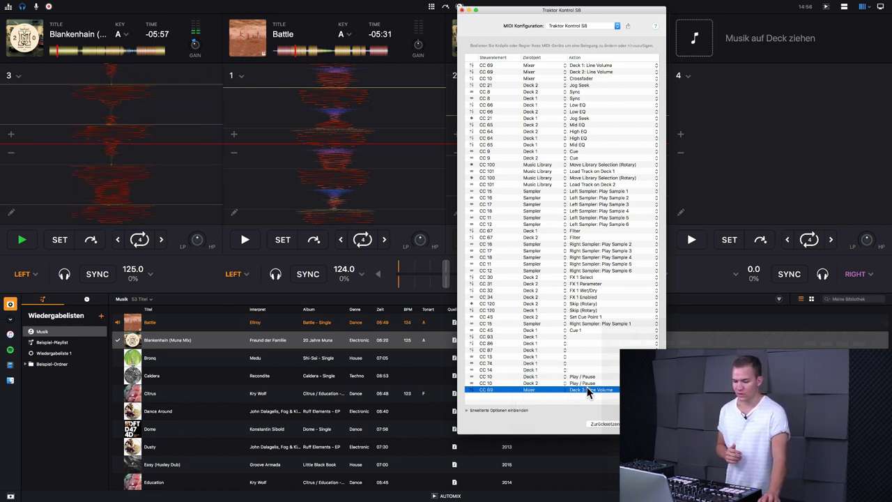
click(589, 390)
click(541, 392)
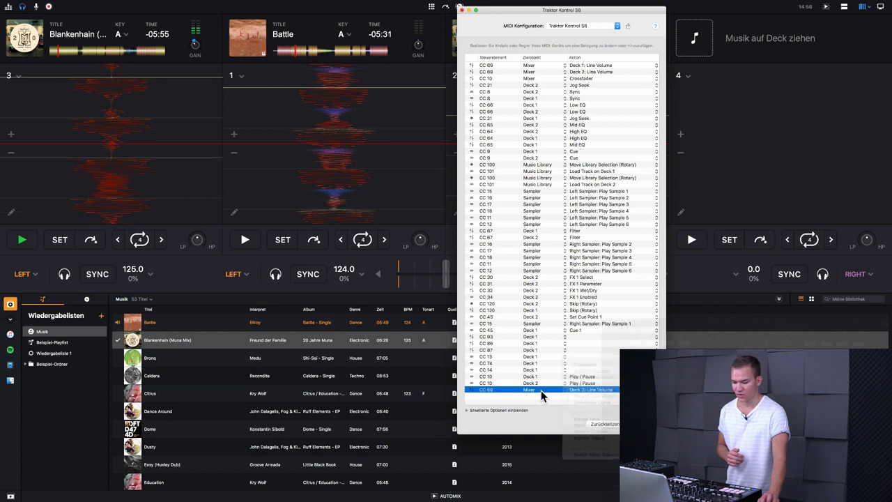
click(544, 393)
click(545, 396)
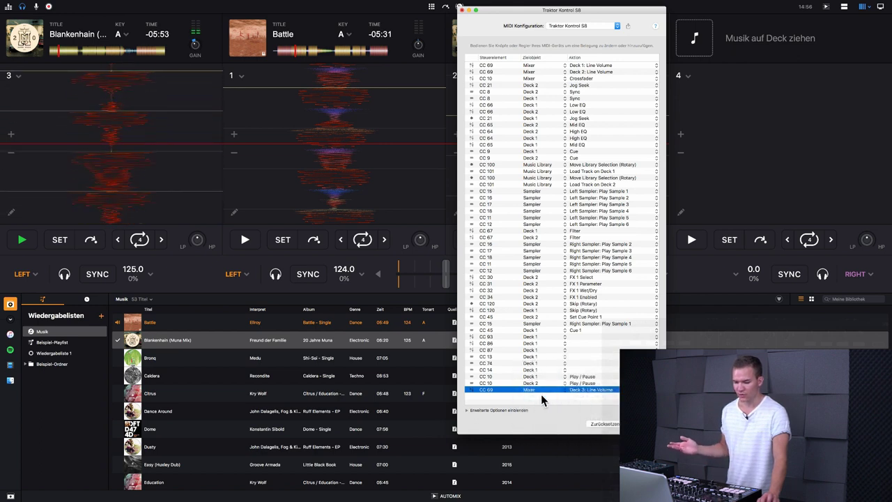
click(582, 392)
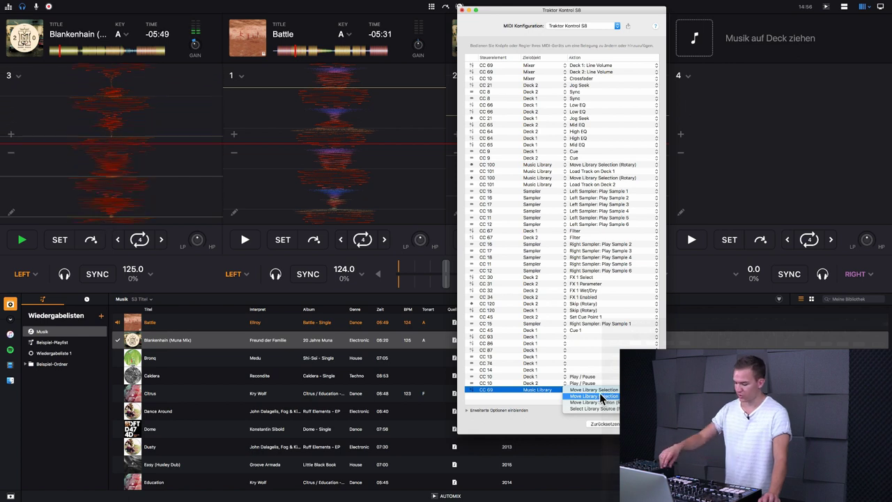
click(543, 404)
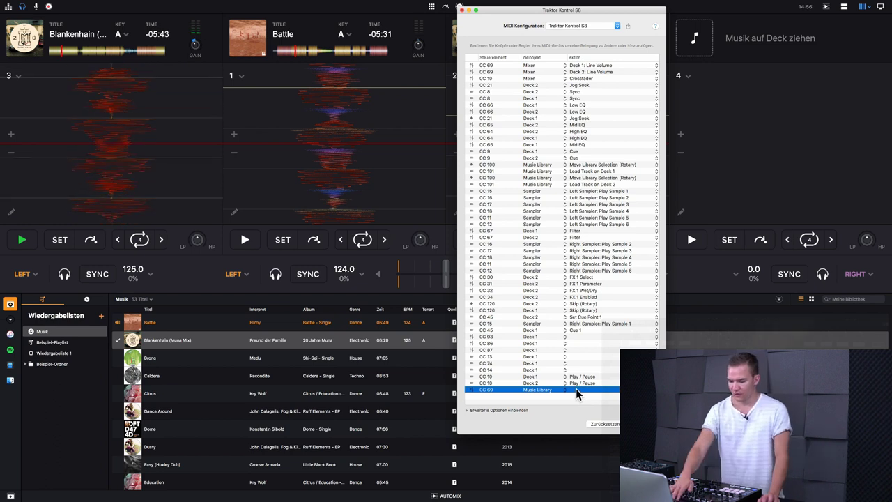
Delete the last CC 69 mapping, and leave the MIDI configuration for the horizontal two-deck view
key(BackSpace)
click(461, 9)
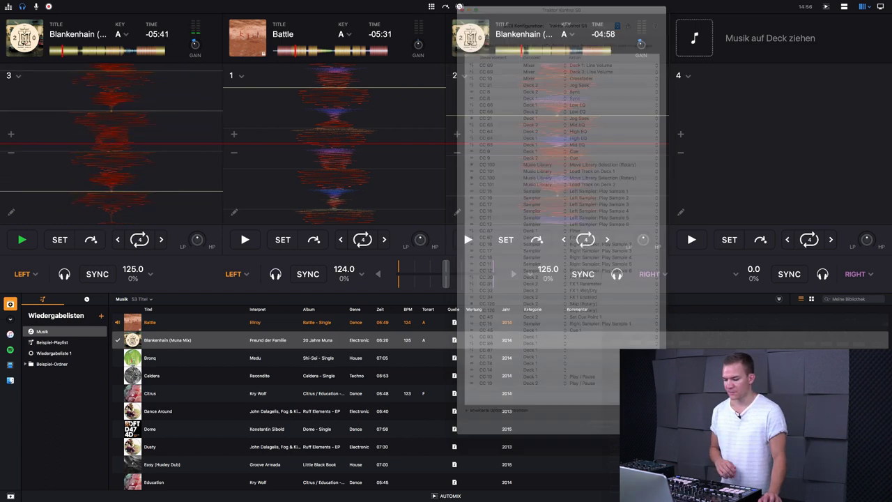
click(844, 7)
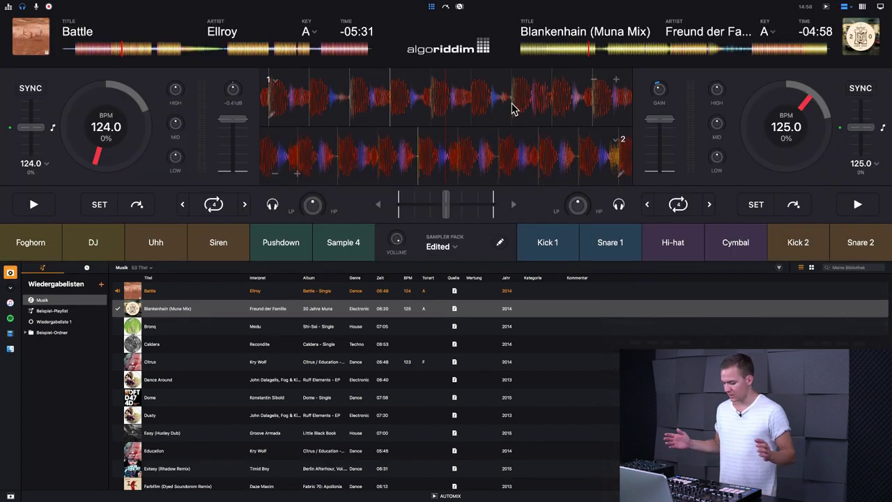